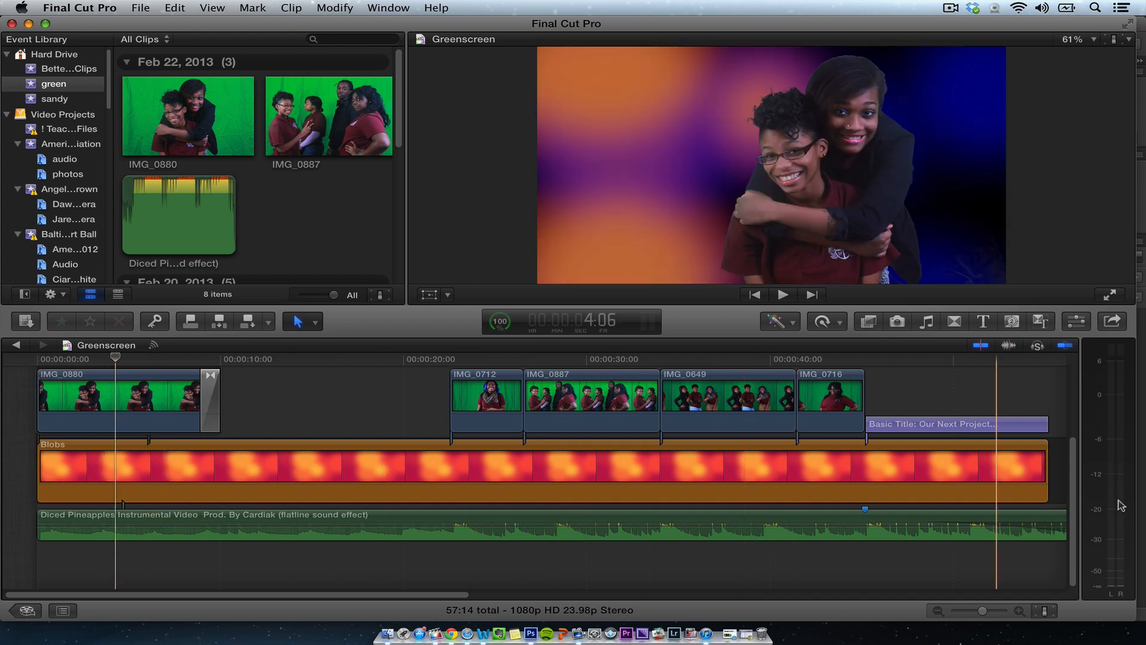
- Review the existing Greenscreen project's layered clips and the green-screen clips in the event browser
scroll(1070, 501, up, 5)
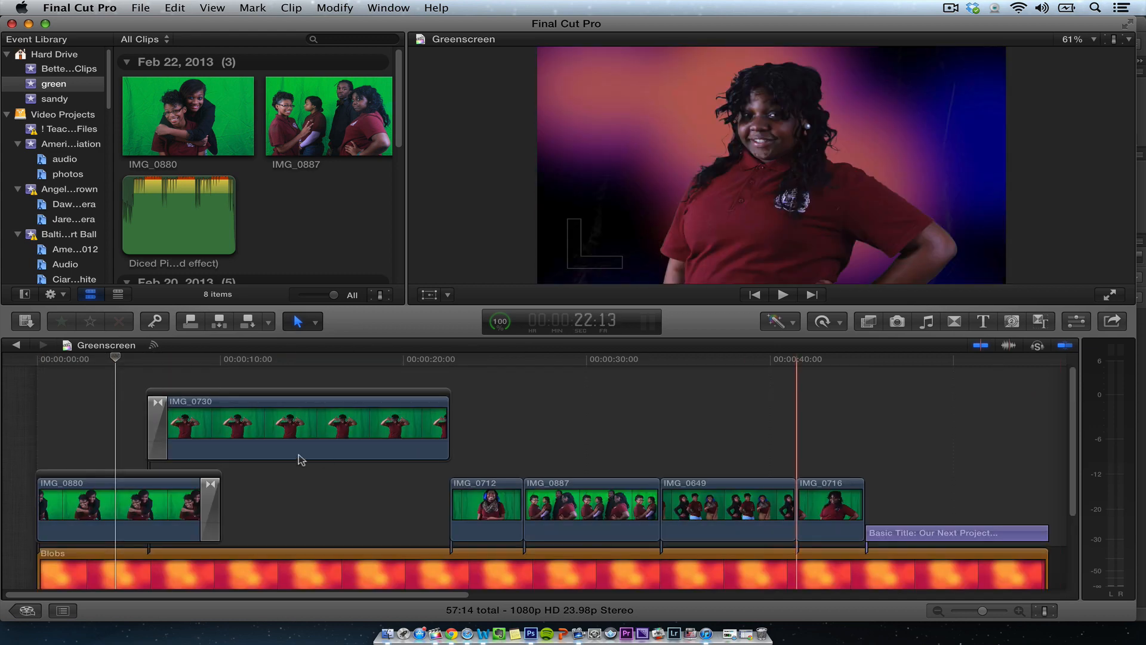
drag(178, 354, 241, 345)
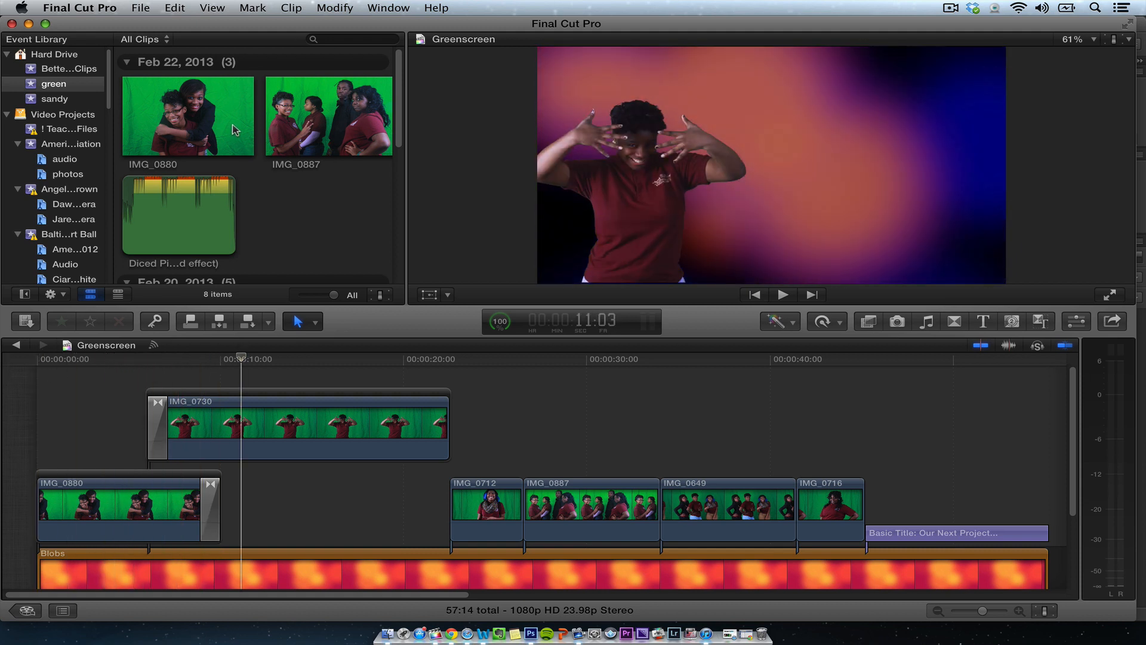
click(7, 114)
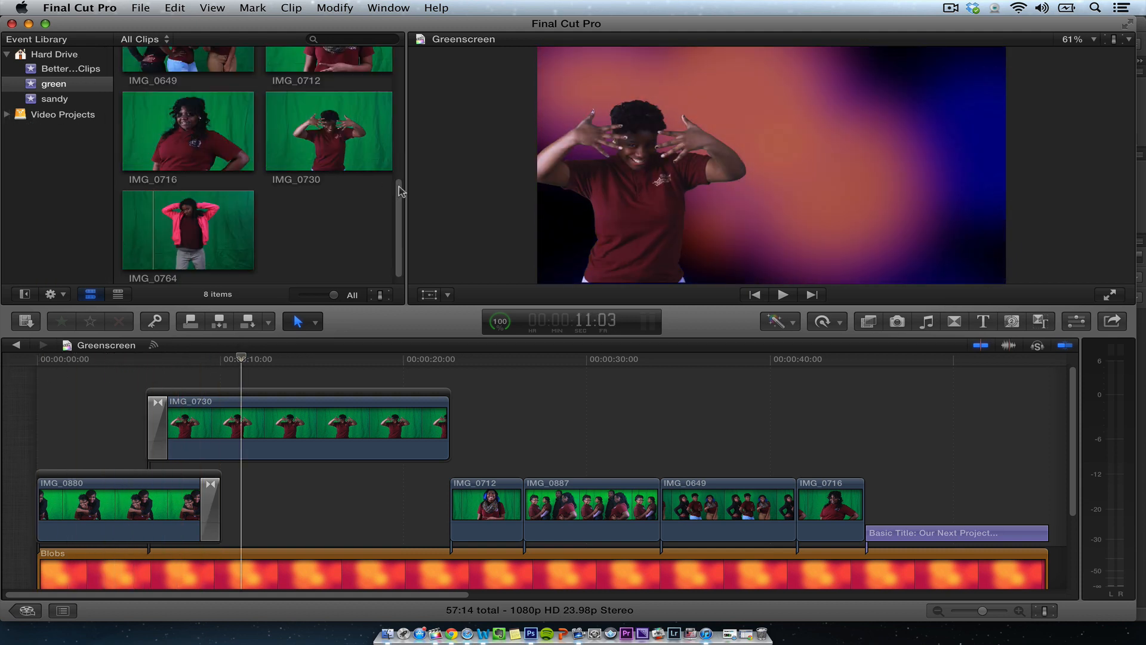
scroll(382, 186, up, 5)
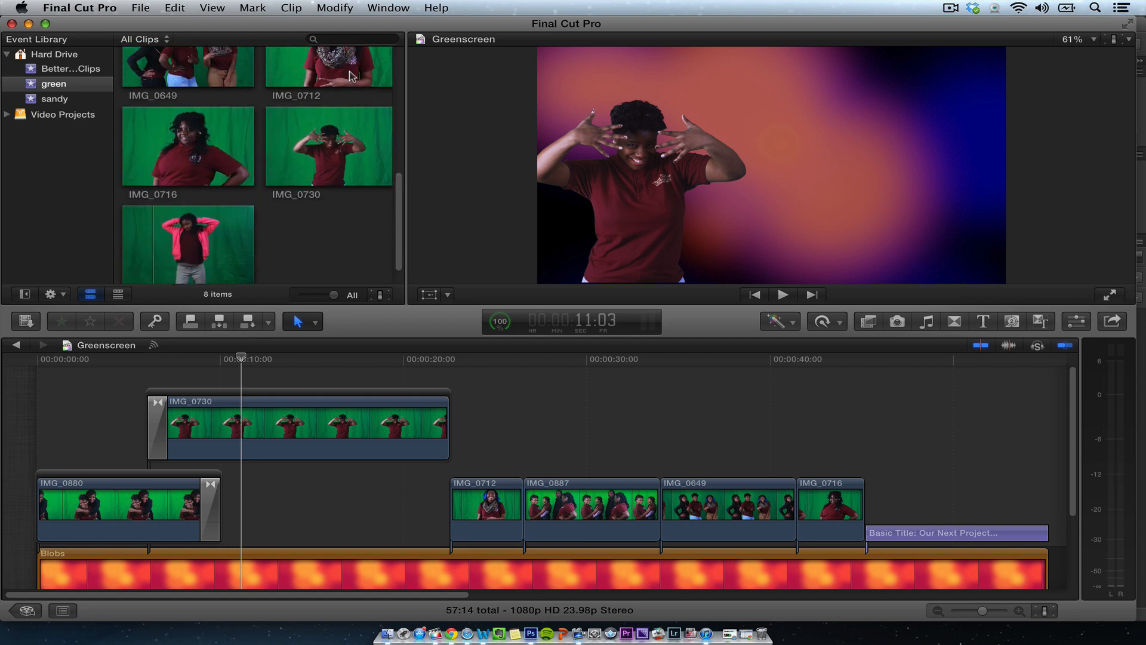
scroll(369, 181, down, 3)
click(328, 157)
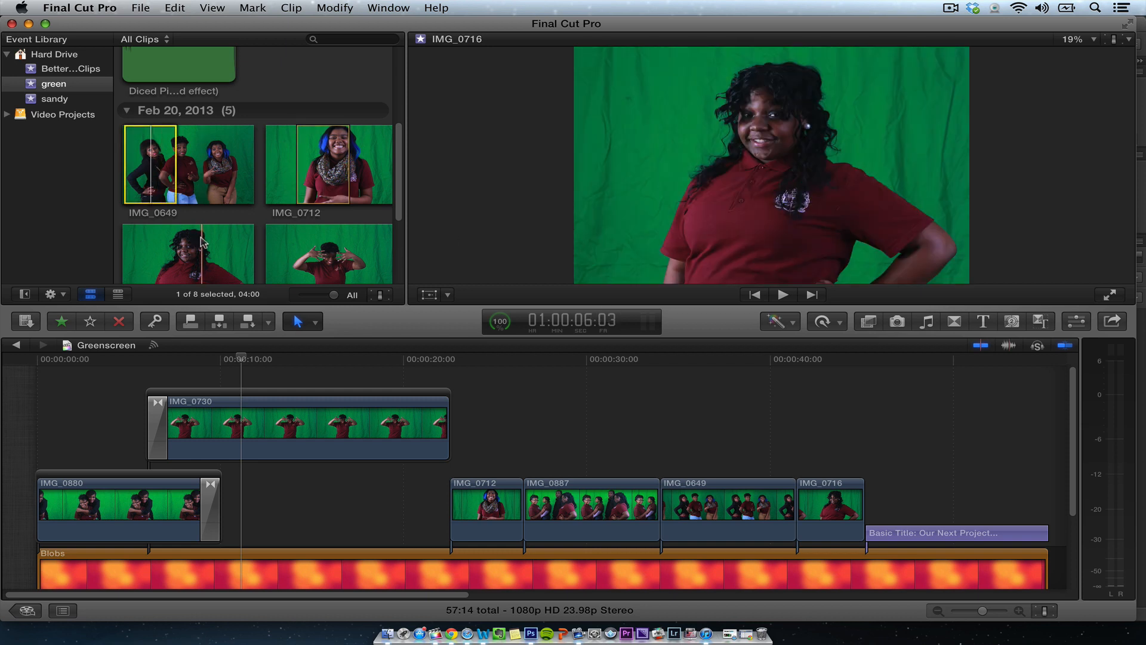
click(369, 256)
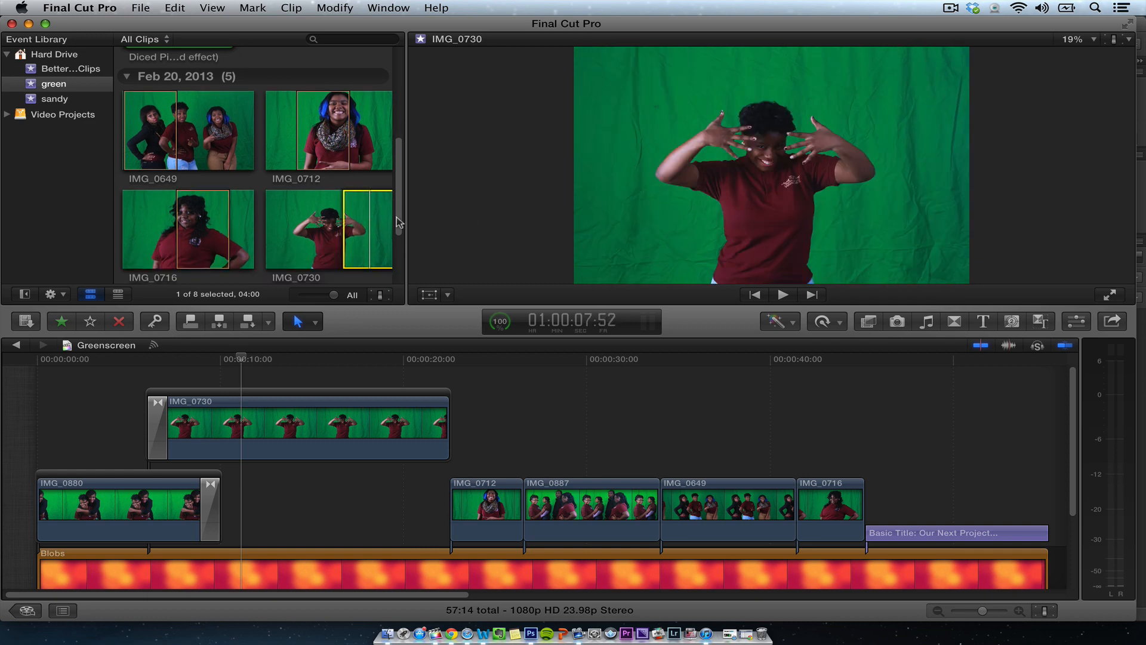
scroll(393, 241, down, 4)
scroll(393, 242, up, 10)
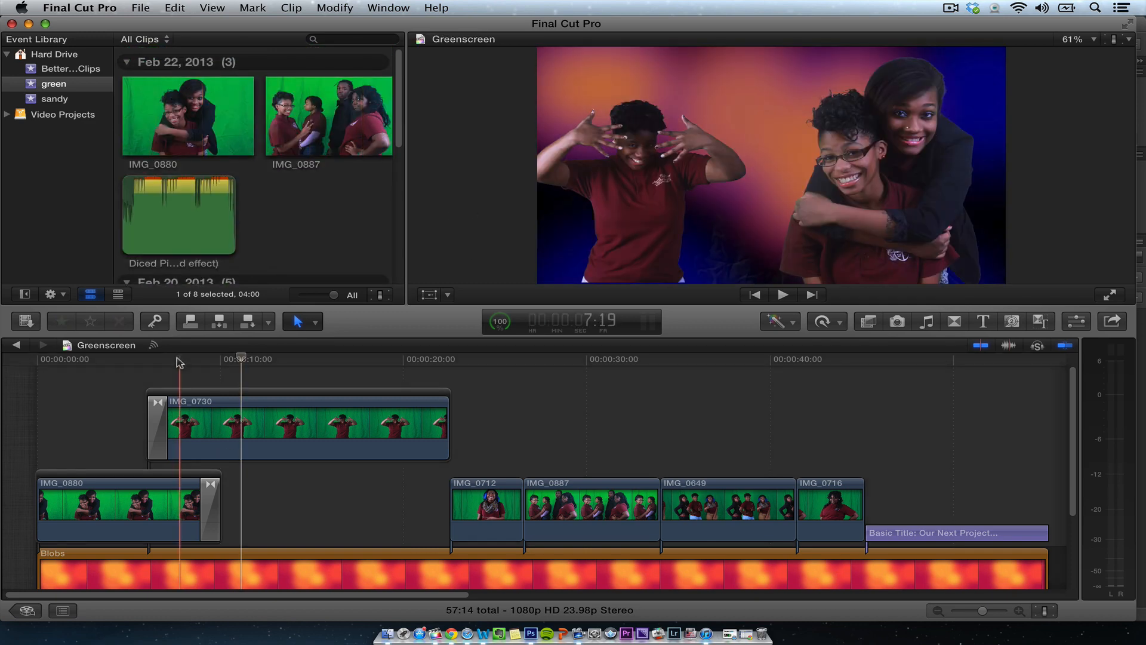
drag(180, 360, 706, 418)
scroll(418, 428, down, 4)
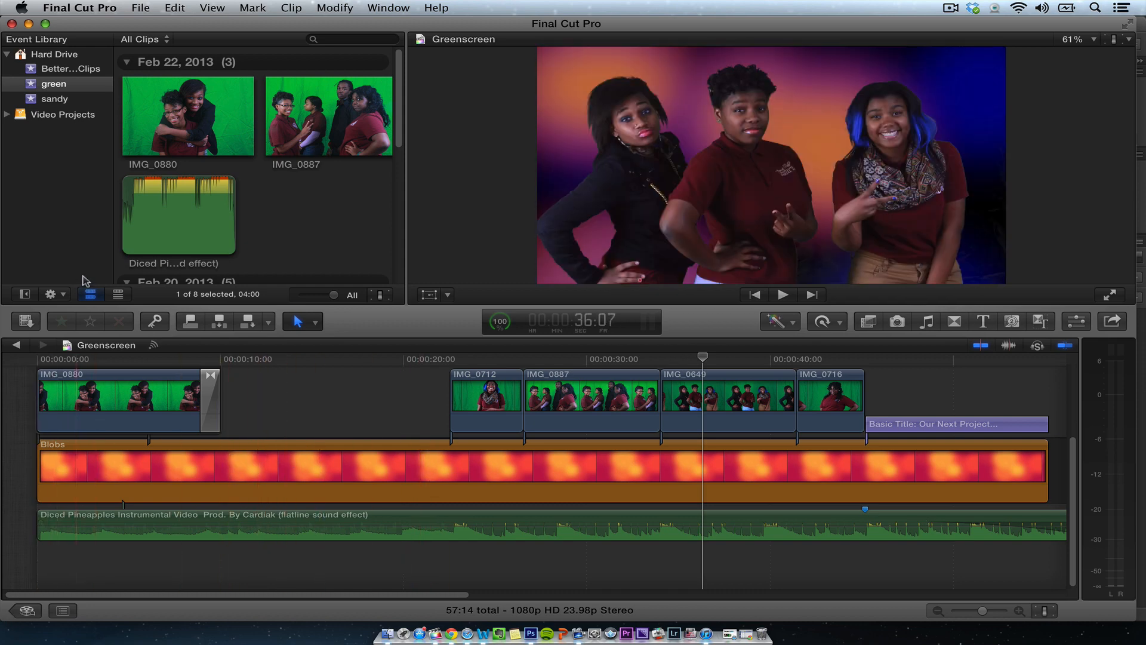
- Create a new project named Test
click(139, 9)
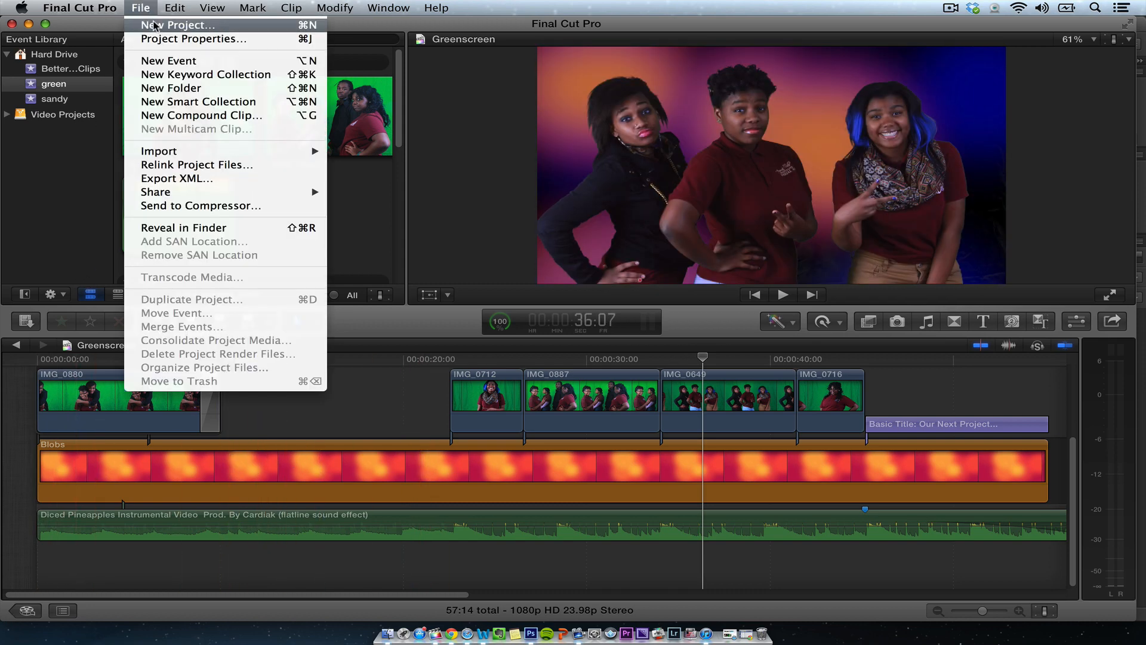
click(158, 25)
text(Test)
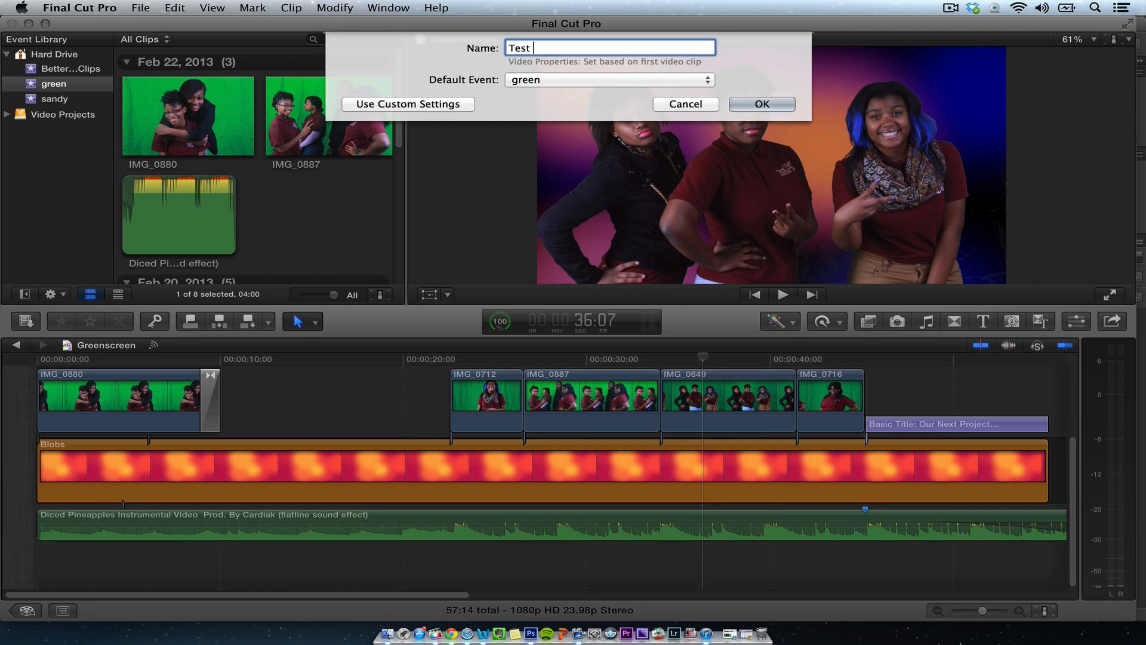
key(Return)
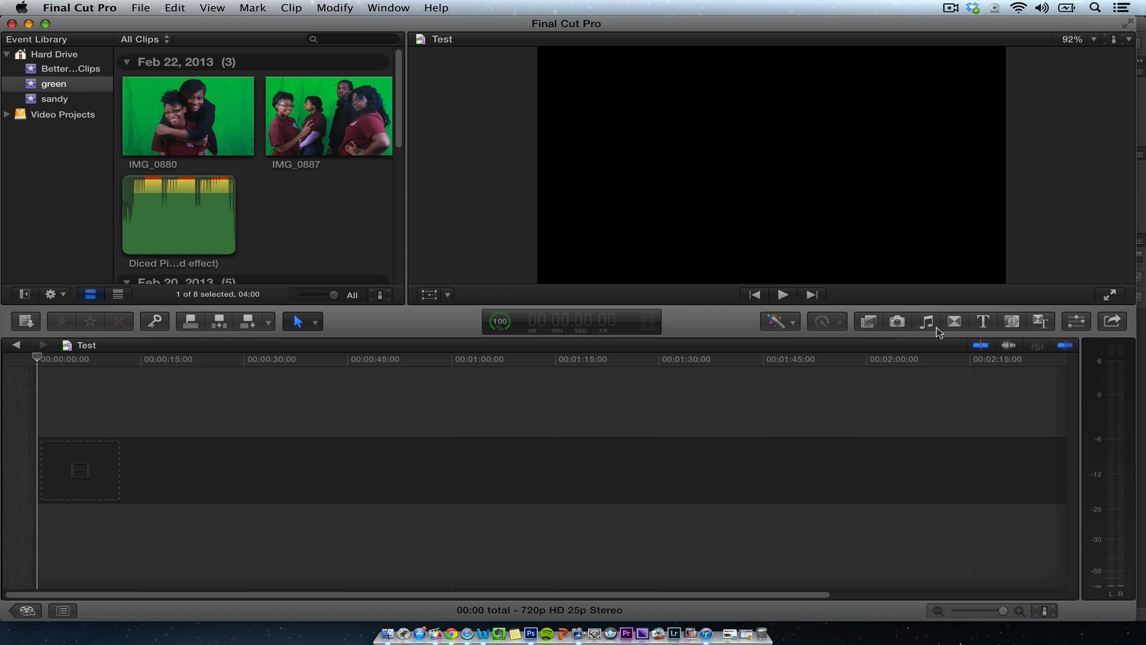
- Add the Blobs generator to the Test timeline, accepting 1080p HD, 1920x1080 and 23.98p as project properties
click(1012, 322)
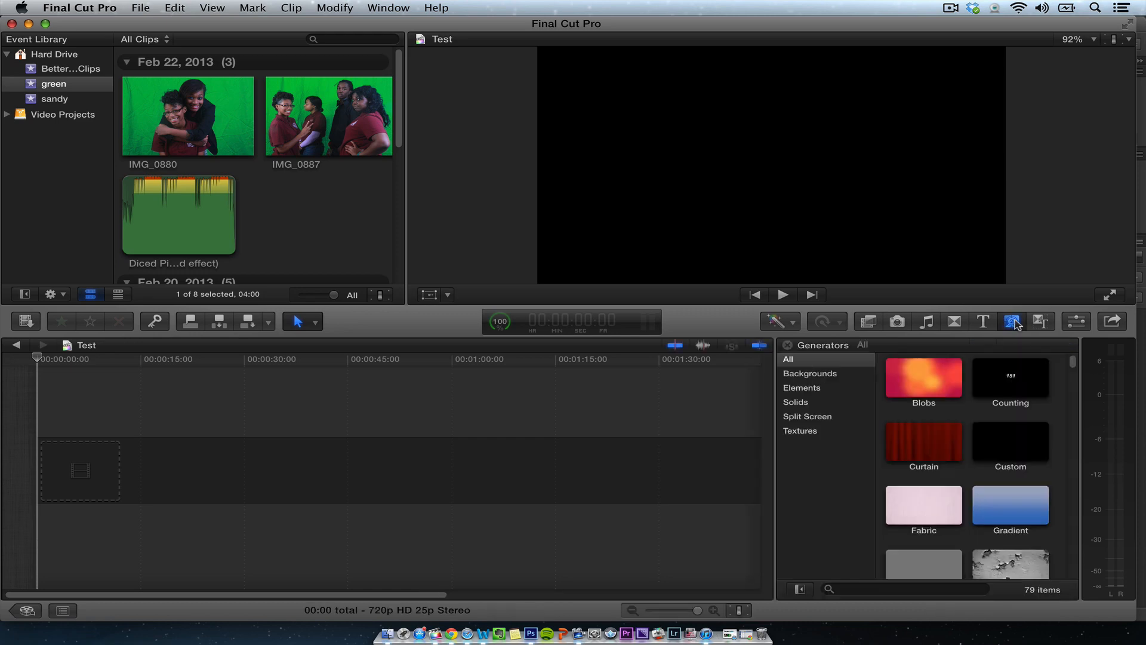
click(941, 373)
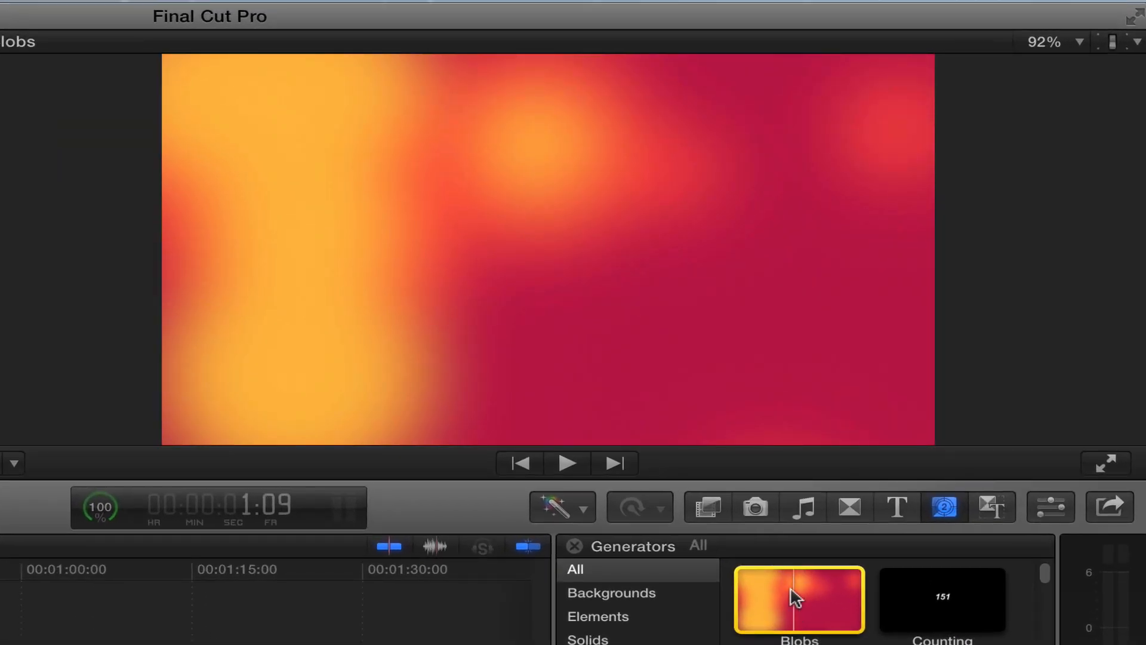
drag(796, 597, 501, 603)
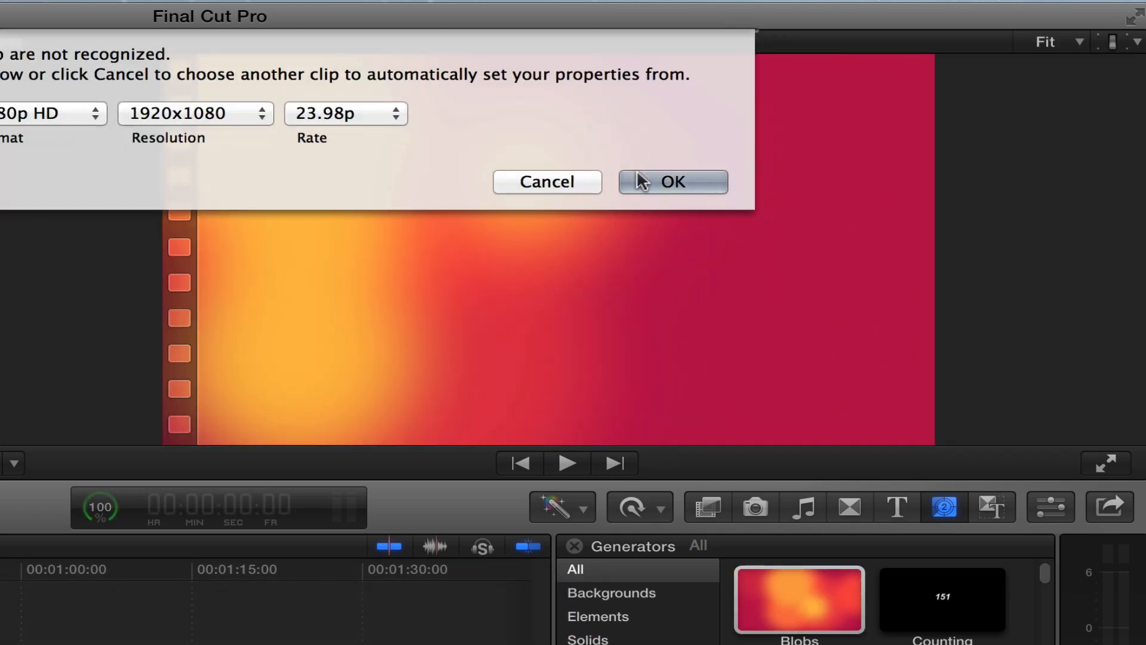
click(673, 180)
key(space)
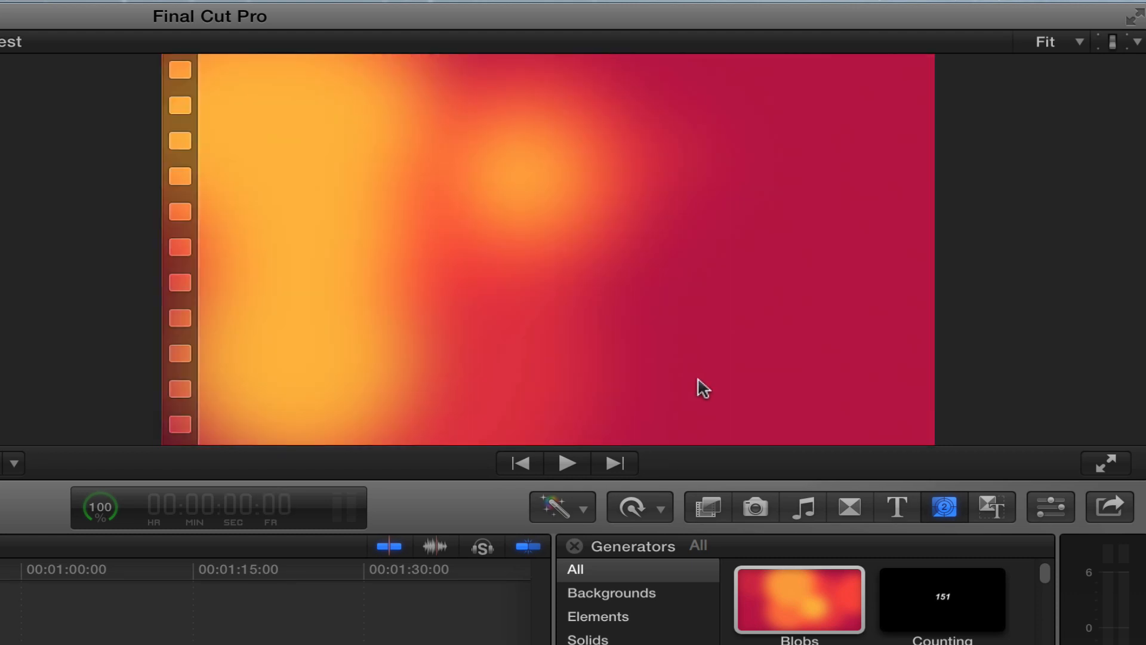
- Set the Blobs top shape color to red 0.17, green 0.76 and blue 0.77
click(1059, 496)
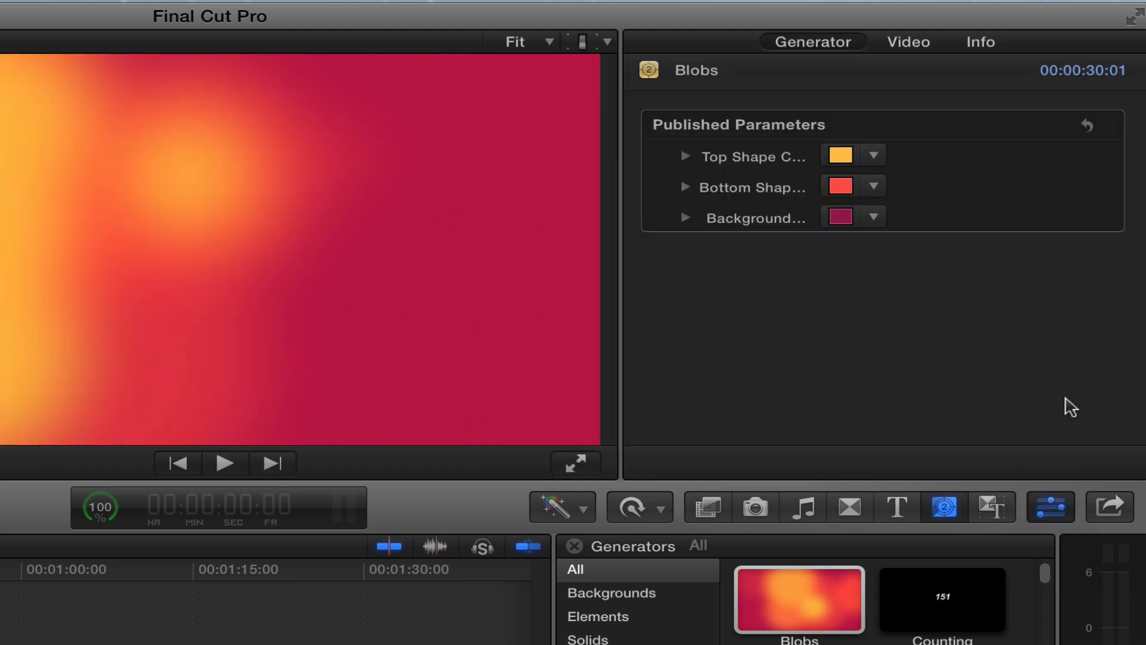
click(685, 158)
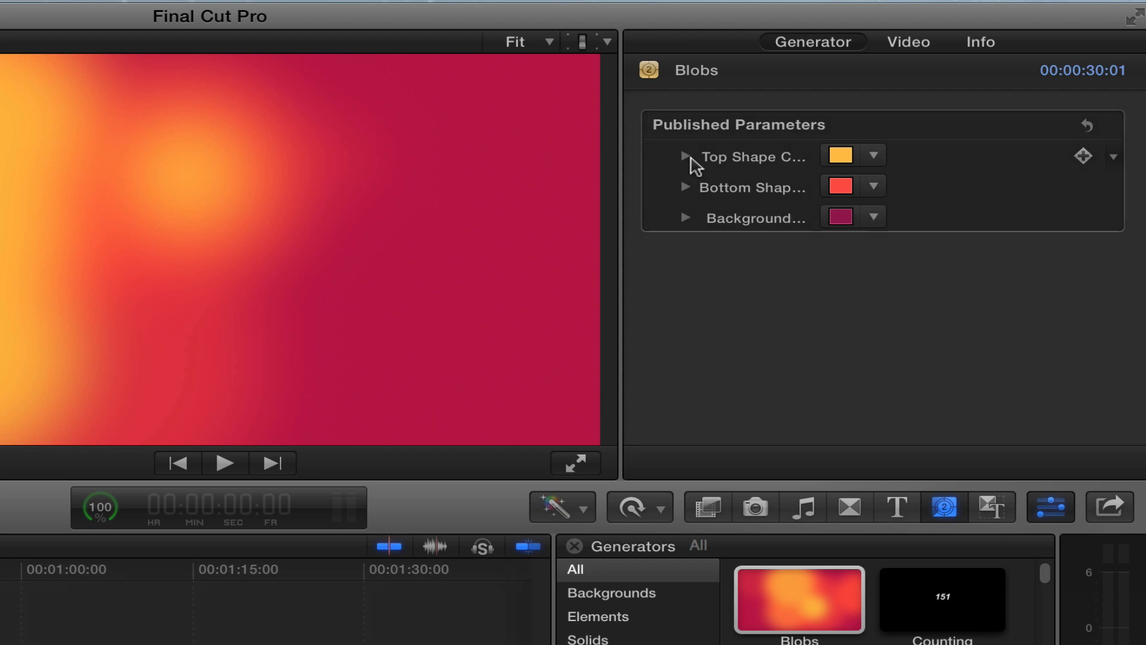
drag(960, 189, 851, 191)
drag(867, 249, 930, 249)
- Set the Blobs bottom shape color to red 0.18, green 0 and blue 0.89
click(685, 279)
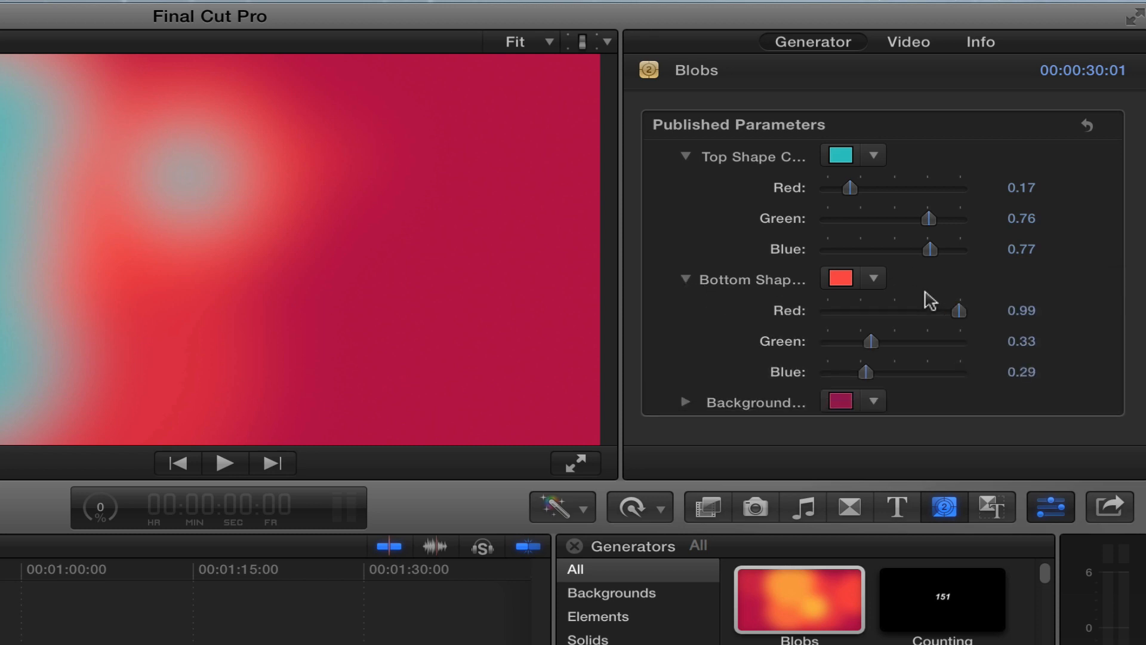
drag(959, 311, 939, 341)
drag(866, 371, 841, 371)
drag(939, 375, 826, 341)
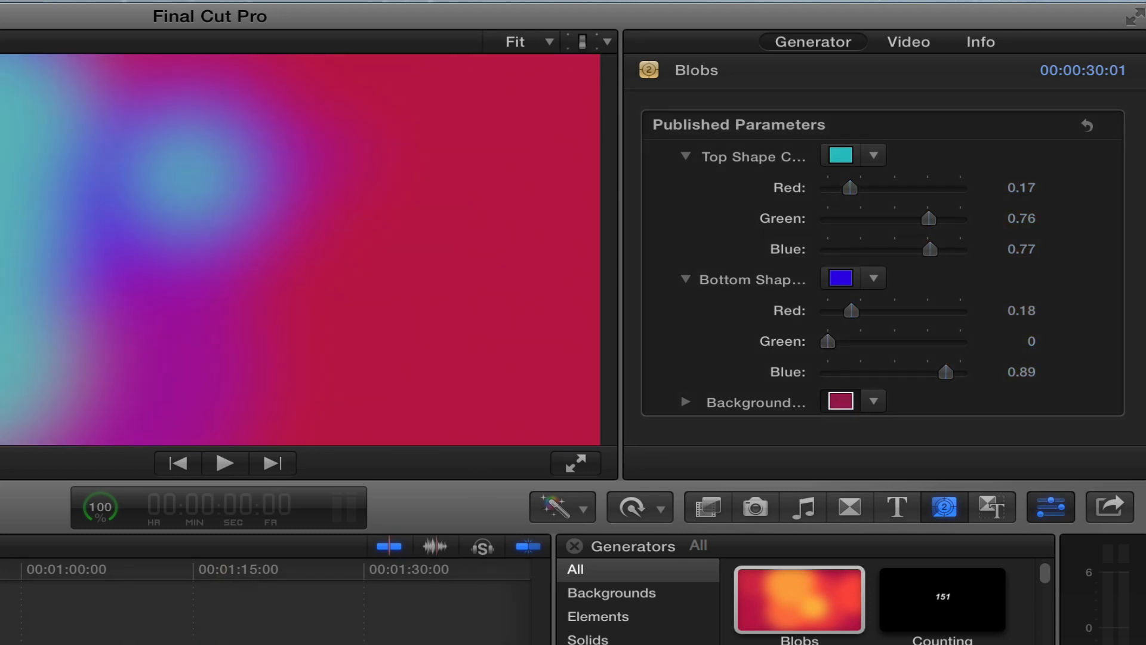
- Set the Blobs background color to black
click(173, 644)
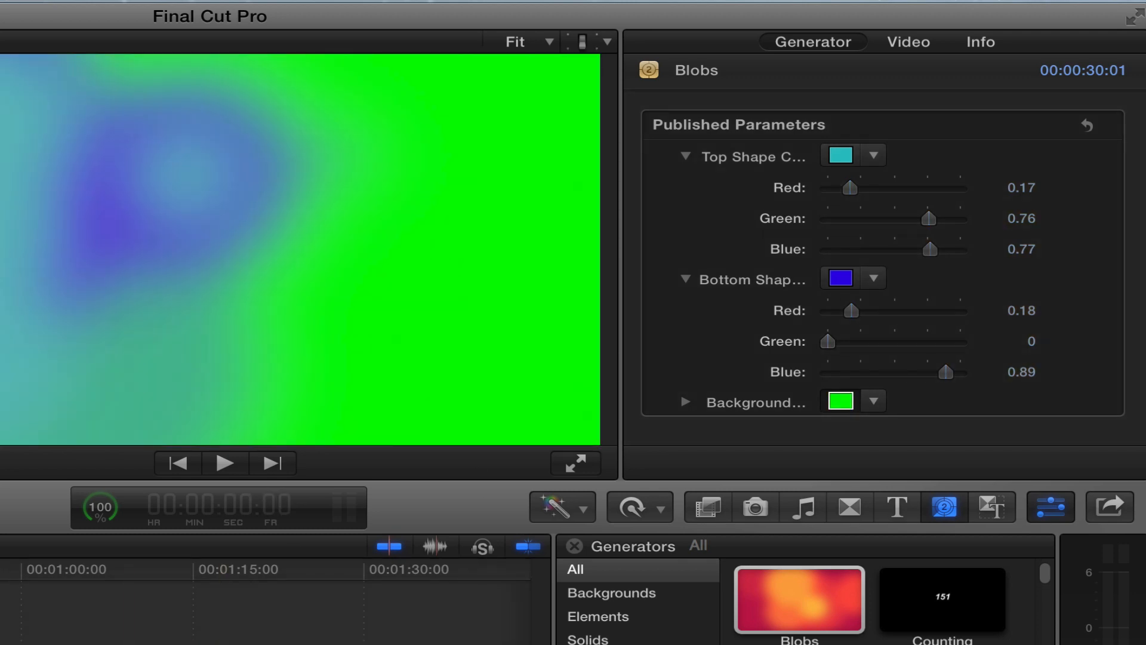
click(289, 311)
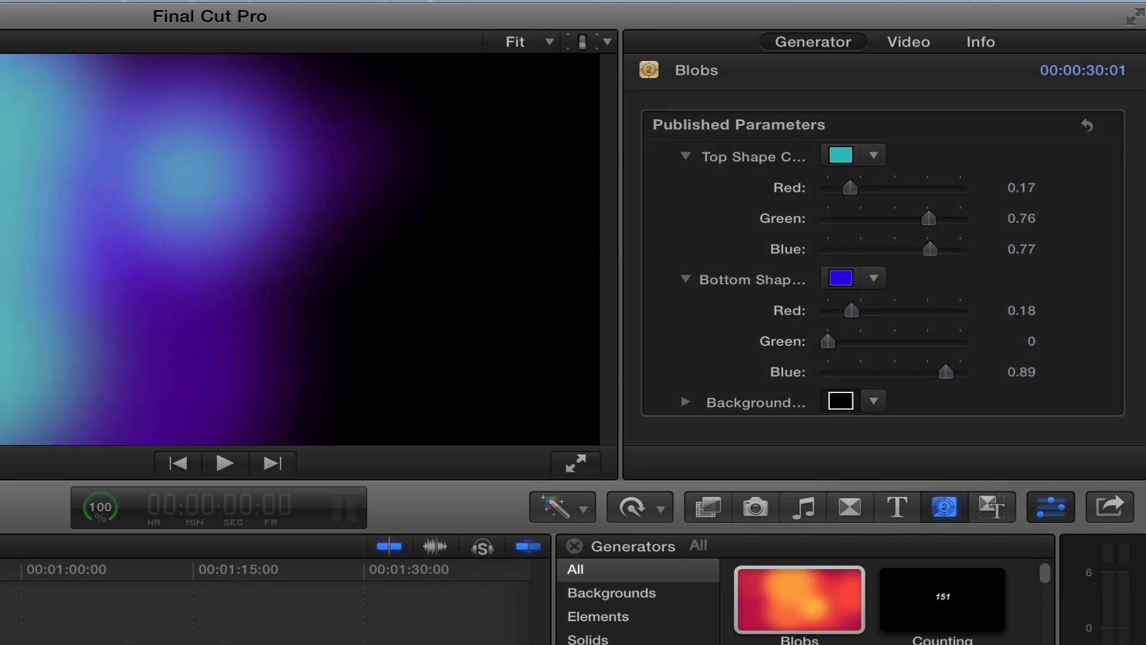
click(252, 233)
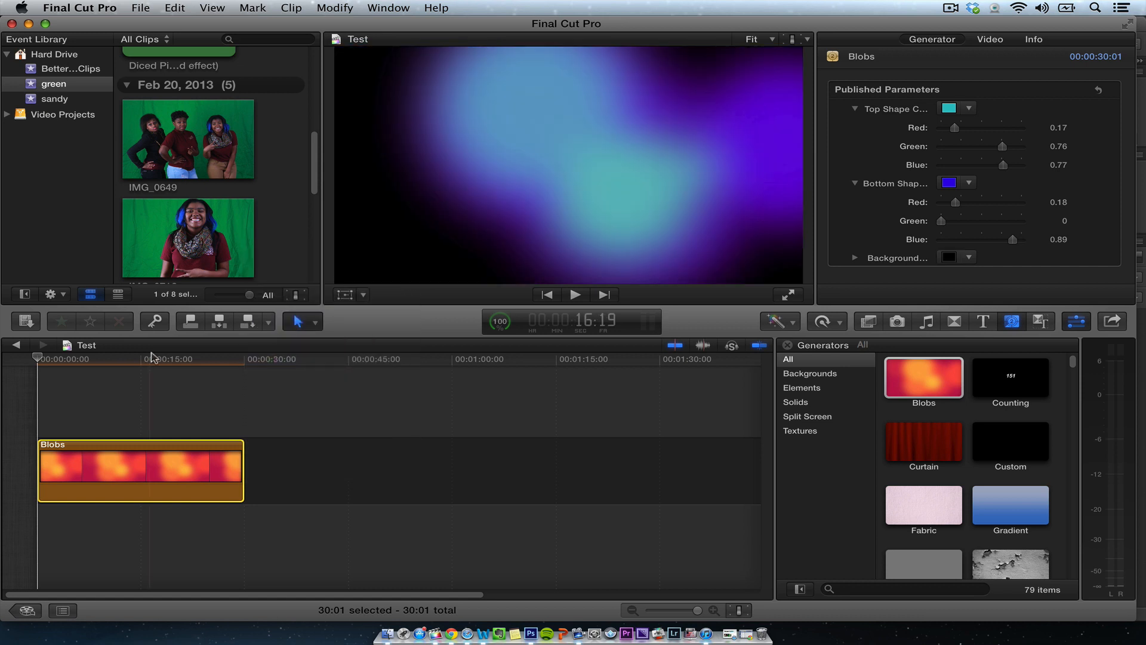
- Preview the background and lengthen the Blobs clip to about 1 minute 30 seconds
key(space)
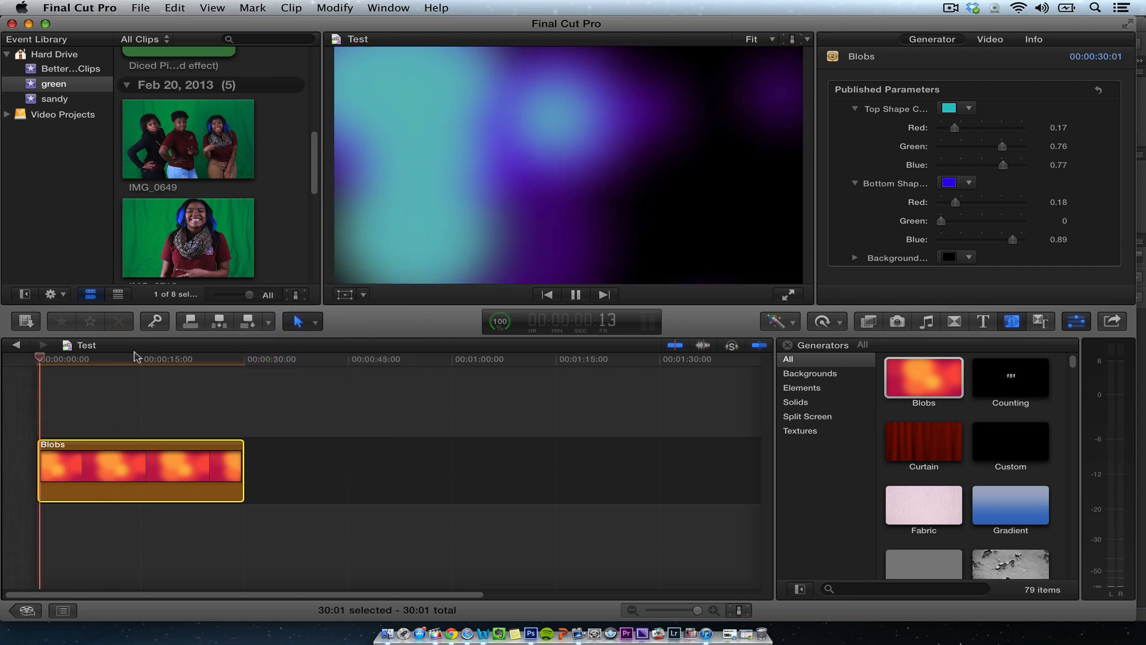
key(space)
drag(244, 449, 656, 459)
click(788, 345)
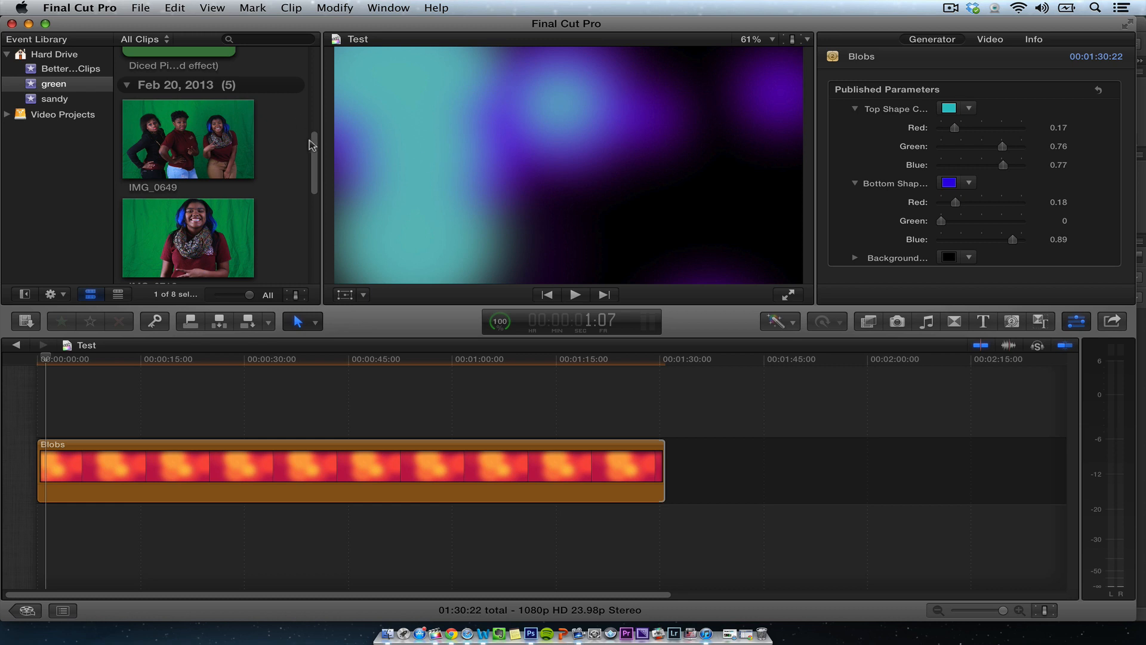
- Connect the IMG_0880 green-screen clip above the Blobs background near the start of the timeline
drag(314, 145, 291, 52)
click(290, 40)
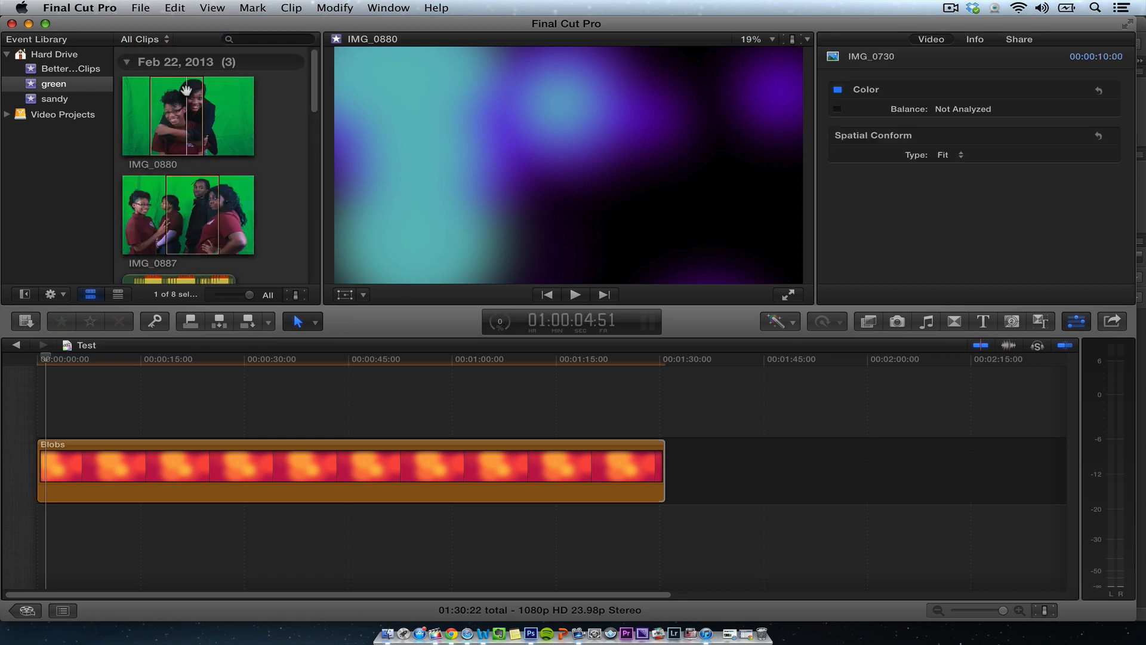
click(186, 100)
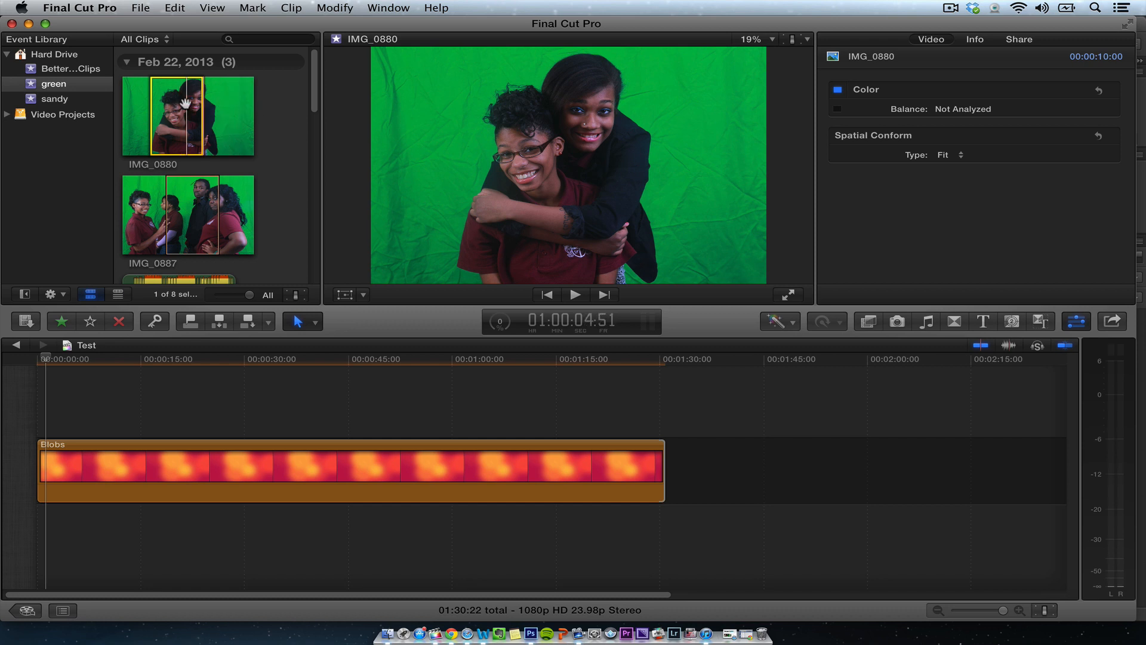
drag(185, 103, 154, 394)
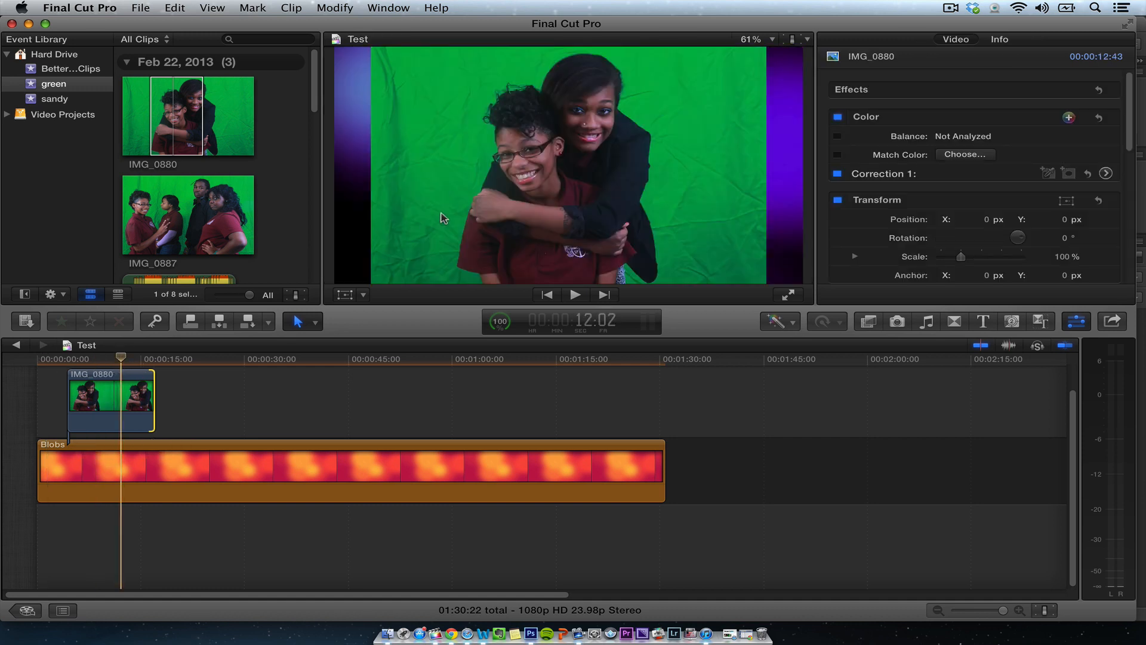
- Set the IMG_0880 clip's scale to 98%
click(104, 408)
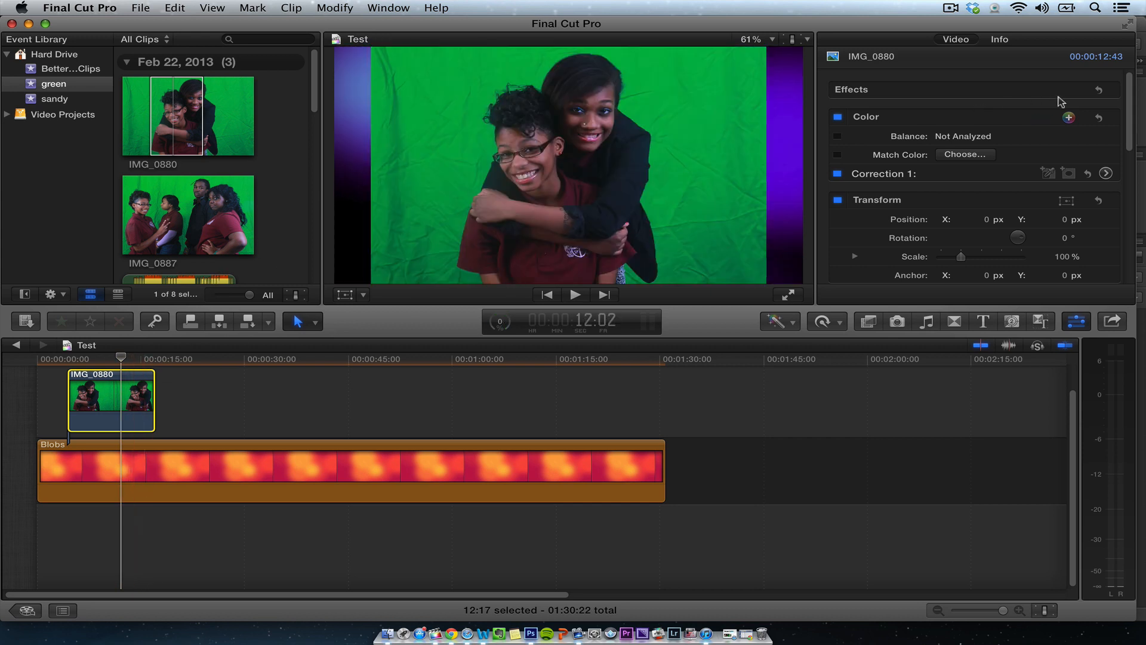
scroll(1120, 106, down, 5)
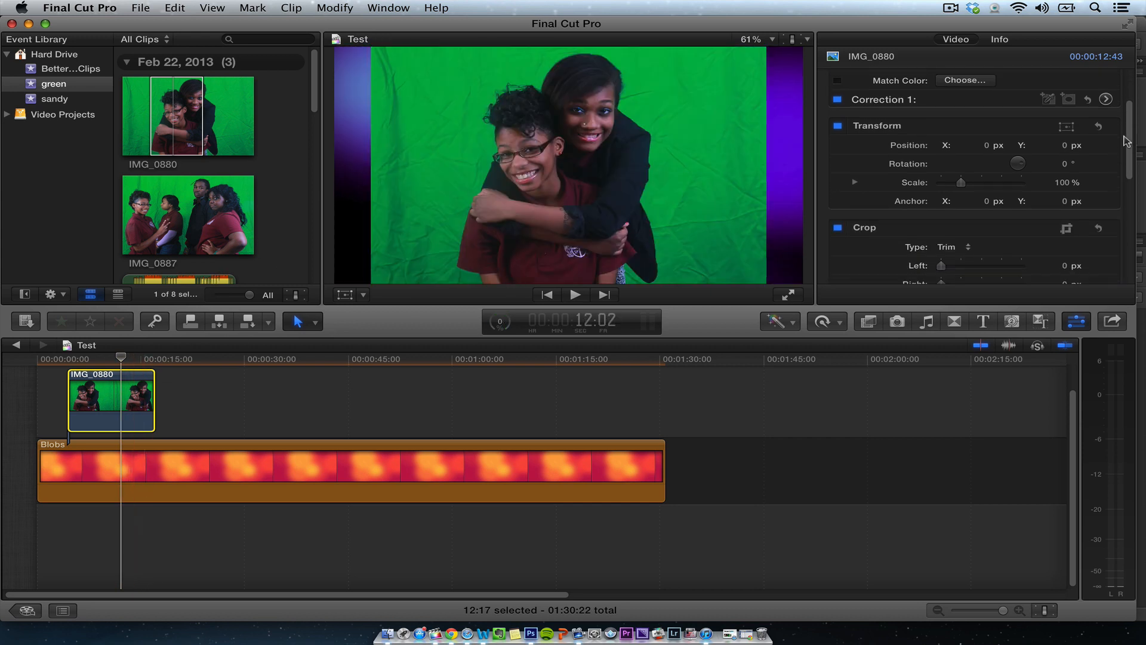
scroll(1126, 144, down, 2)
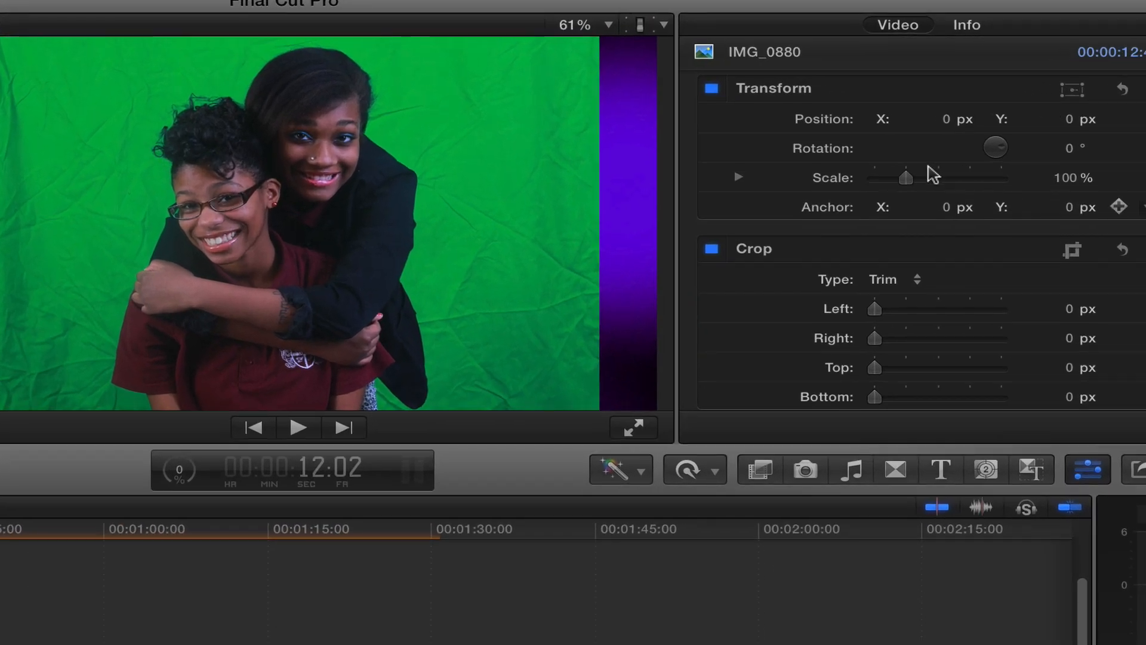
mouse_move(906, 177)
mouse_down()
mouse_move(954, 179)
mouse_move(909, 183)
mouse_up()
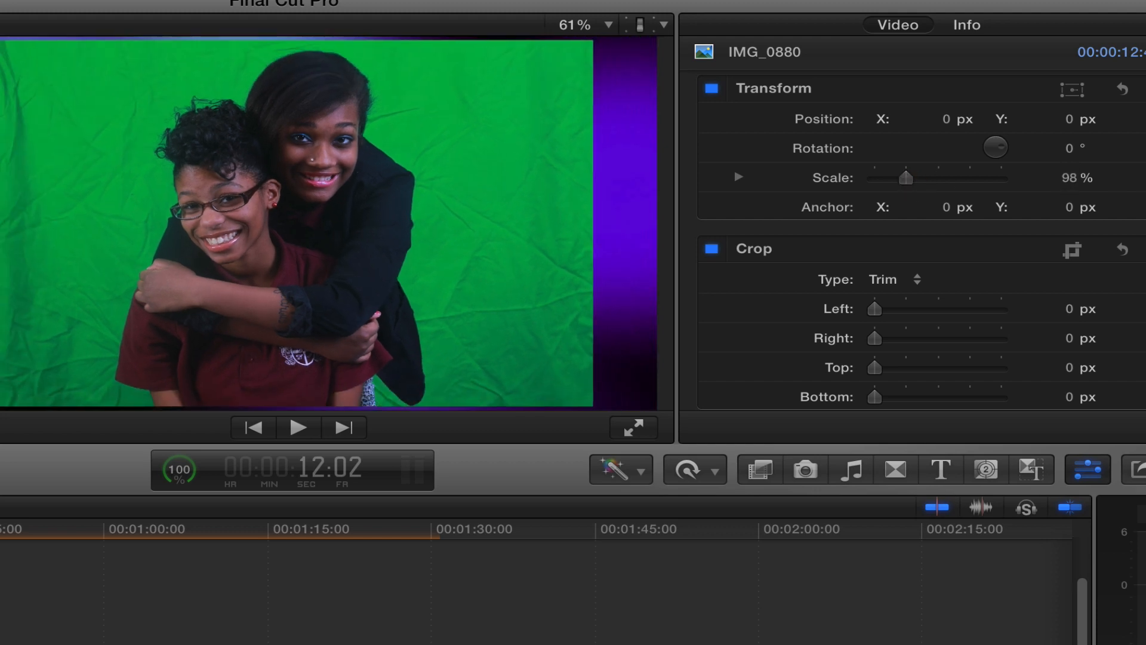
- Set the IMG_0880 clip's Spatial Conform type to Fill
scroll(921, 245, down, 6)
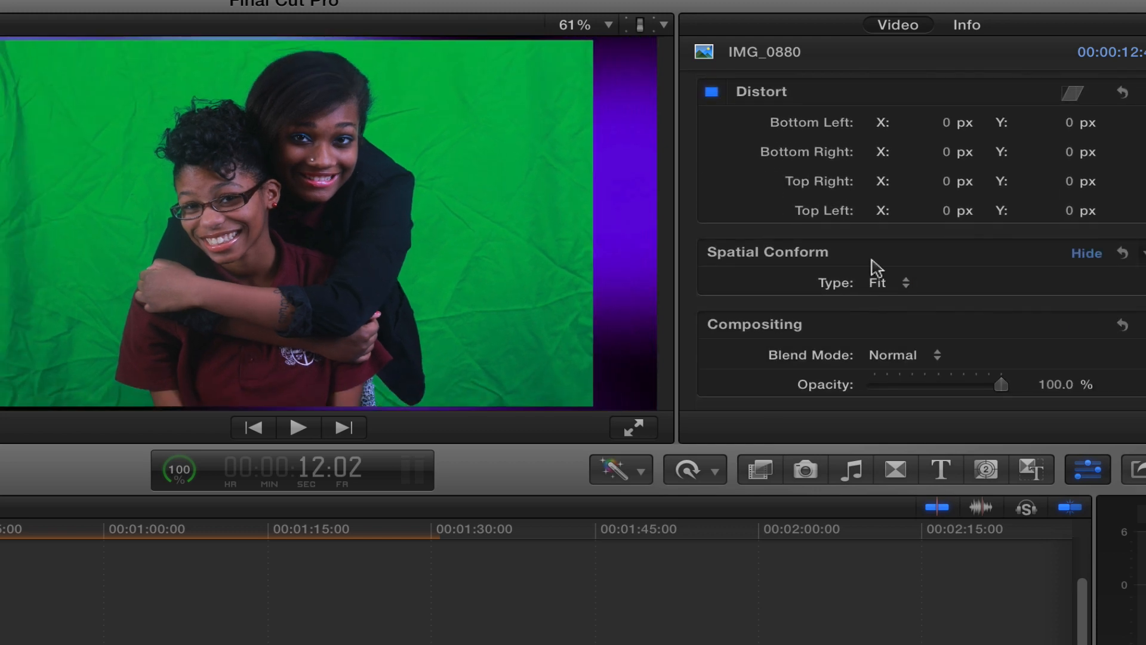
click(882, 282)
click(897, 298)
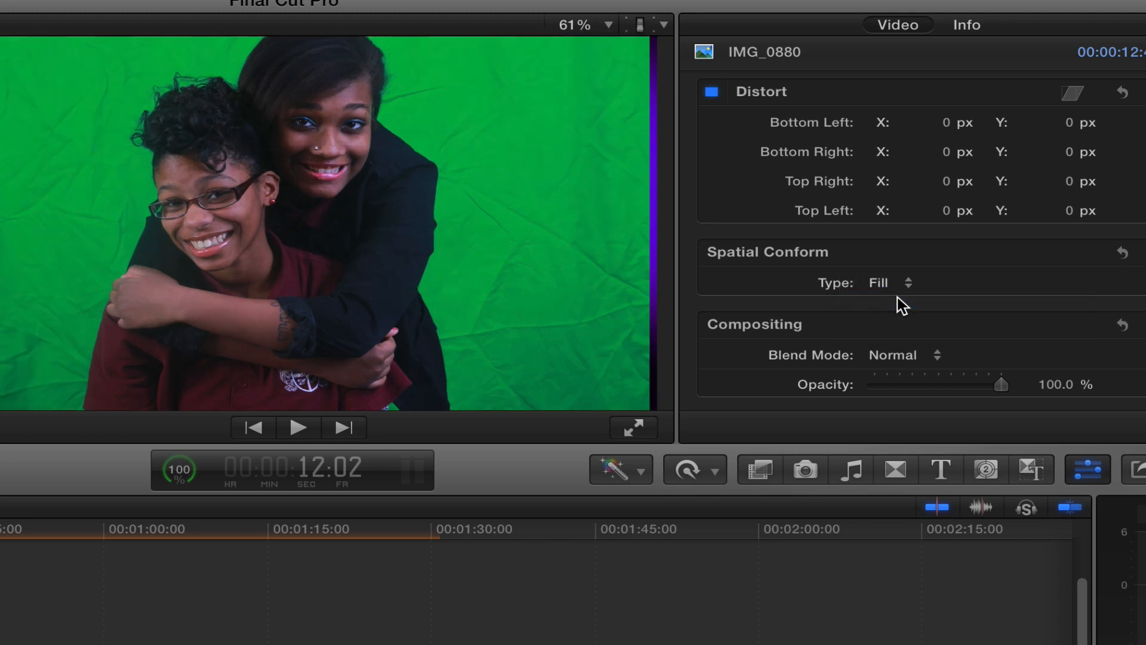
click(895, 287)
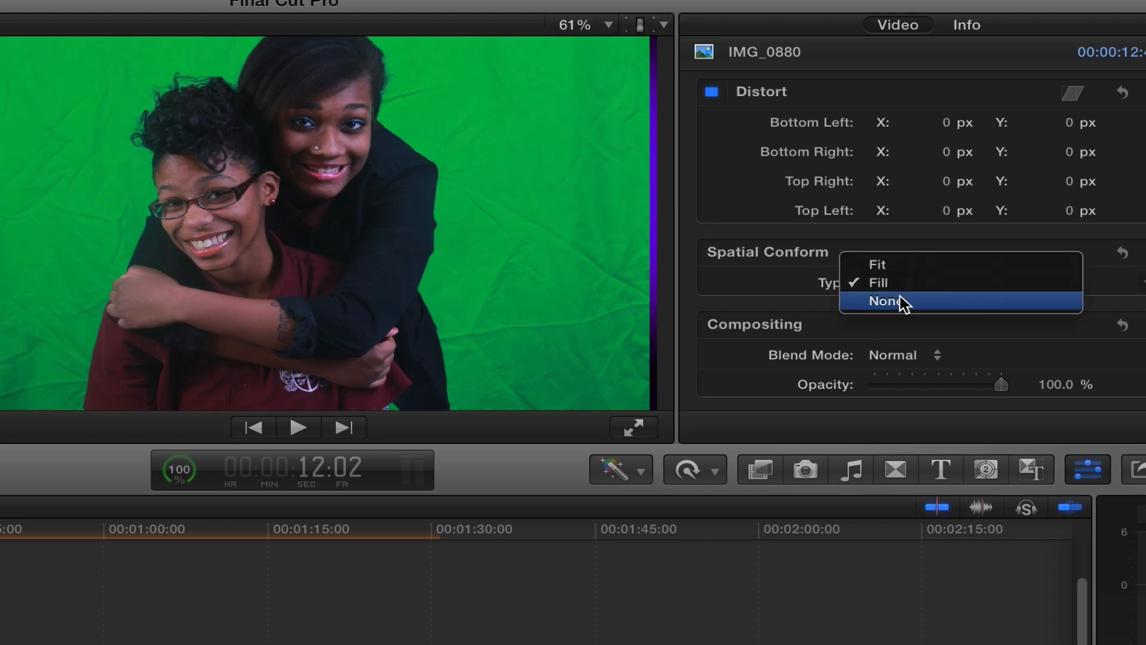
click(904, 302)
click(900, 285)
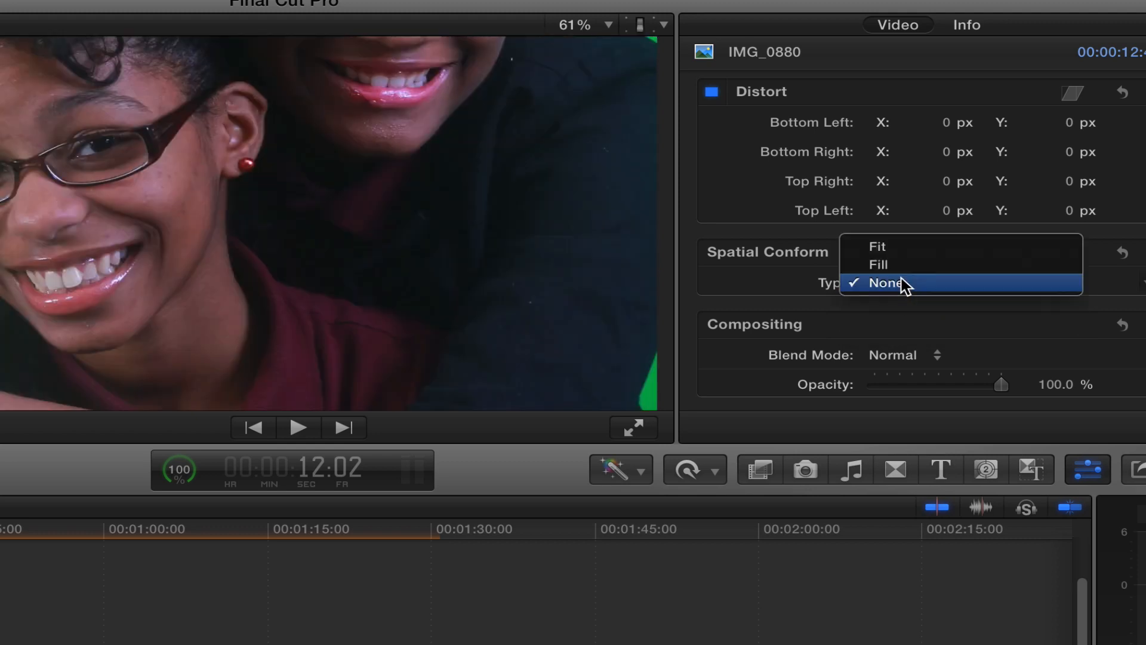
click(902, 263)
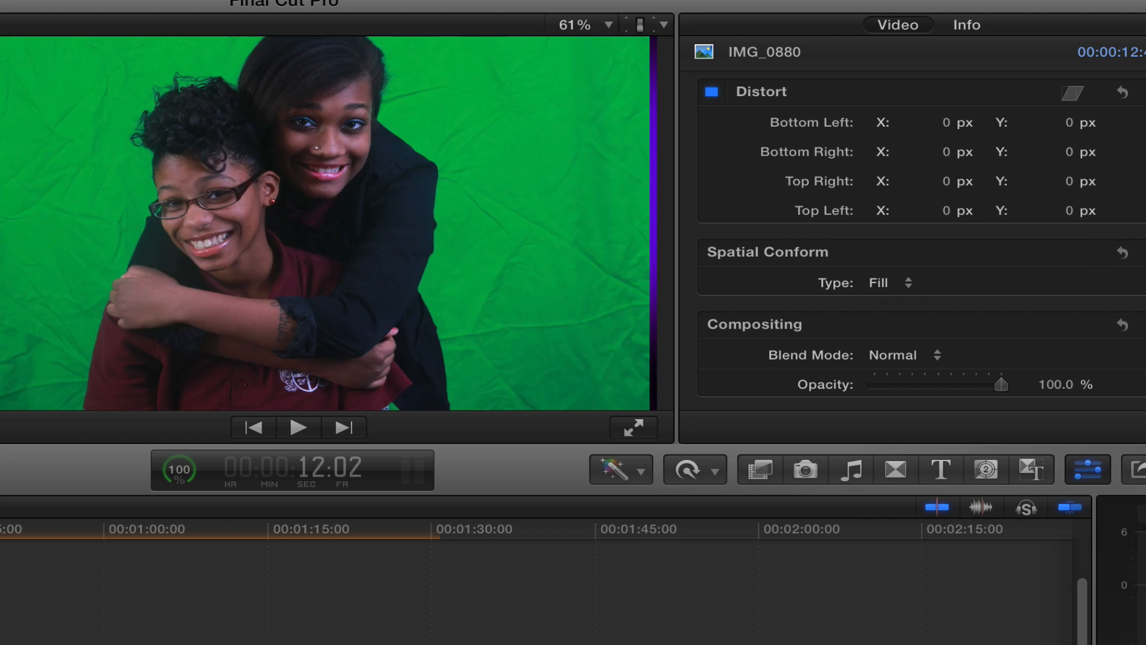
- Set the IMG_0880 clip's scale to 100%
scroll(921, 236, up, 10)
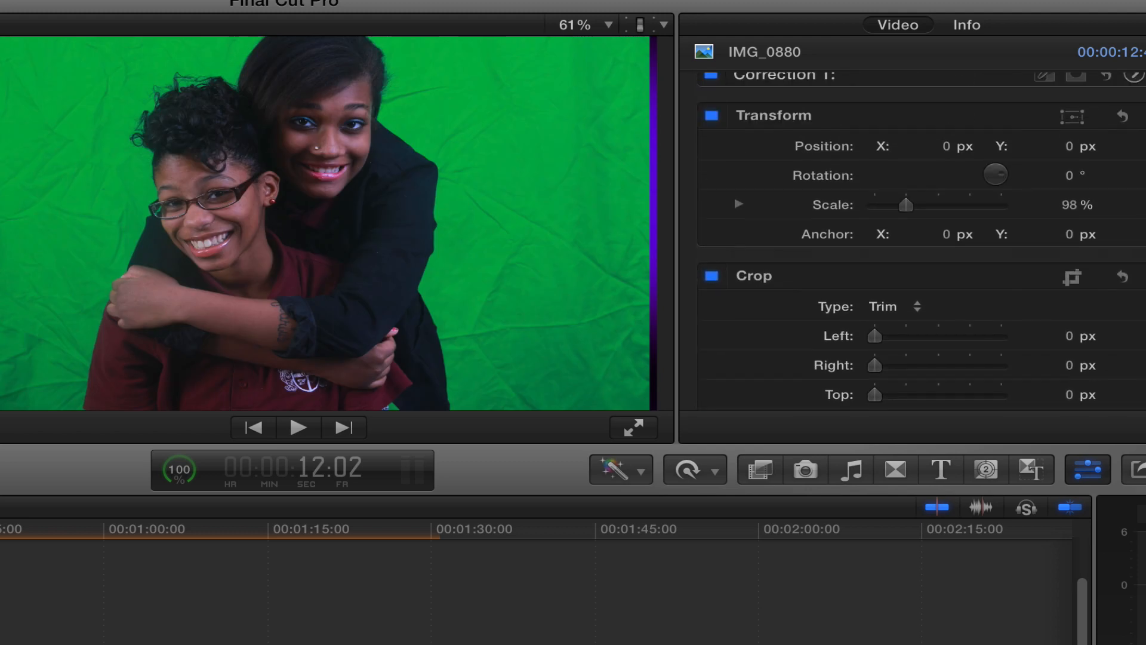
drag(914, 208, 915, 213)
click(1071, 205)
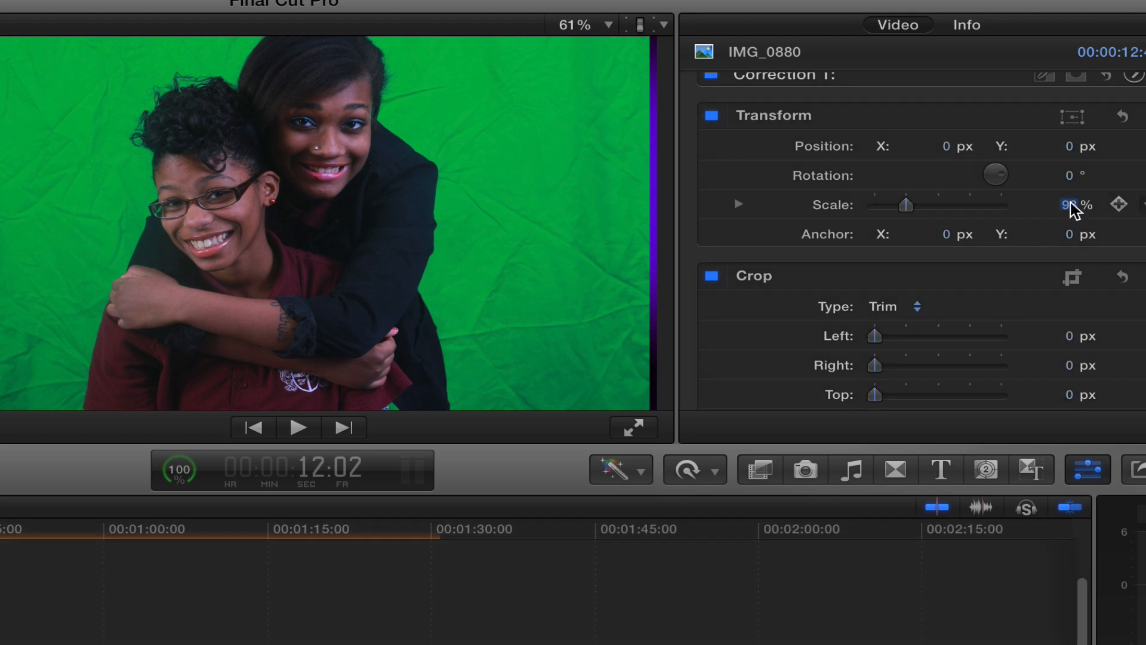
text(100)
key(Return)
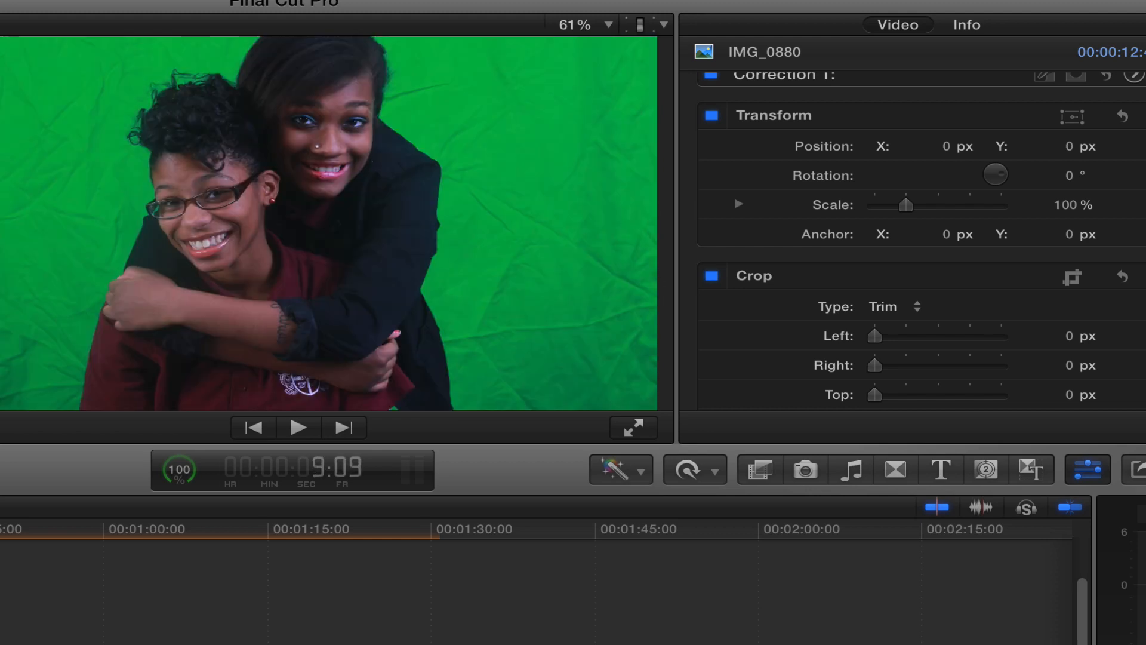
- Apply the Keyer effect from the Keying effects category to the IMG_0880 clip
key(ctrl+d)
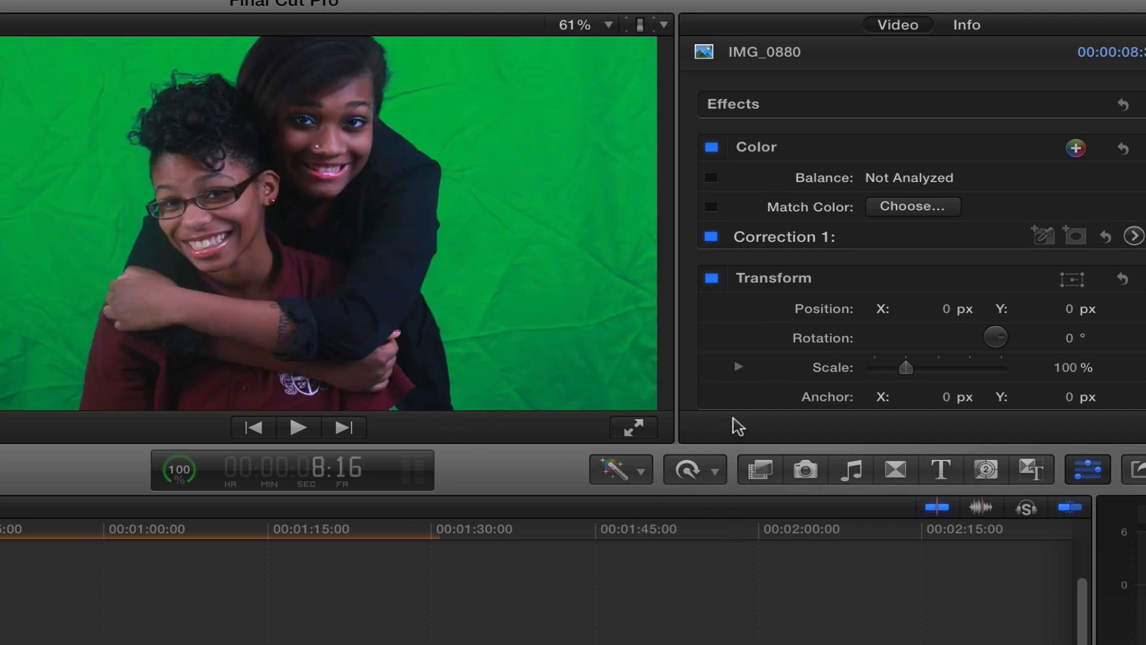
click(762, 471)
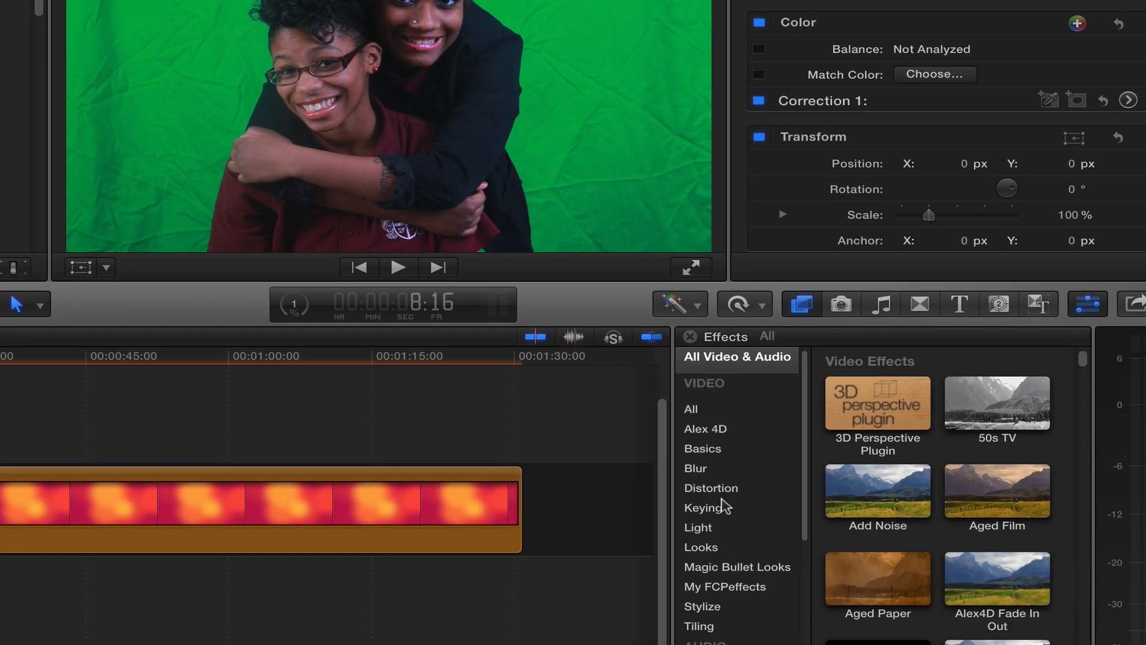
click(687, 614)
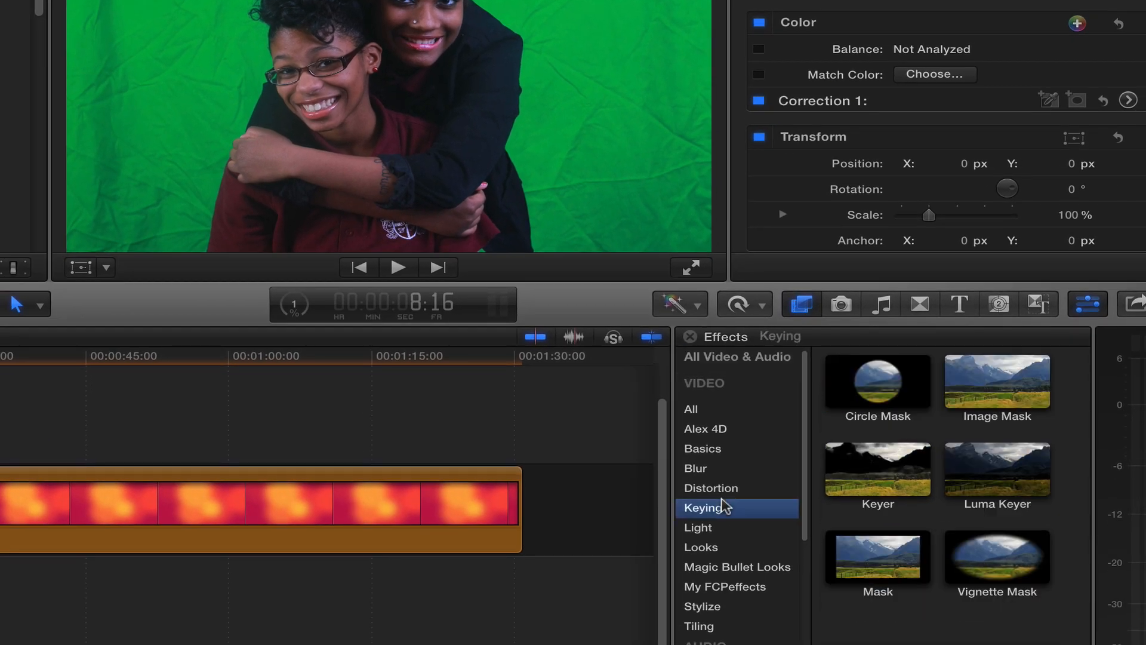
click(878, 469)
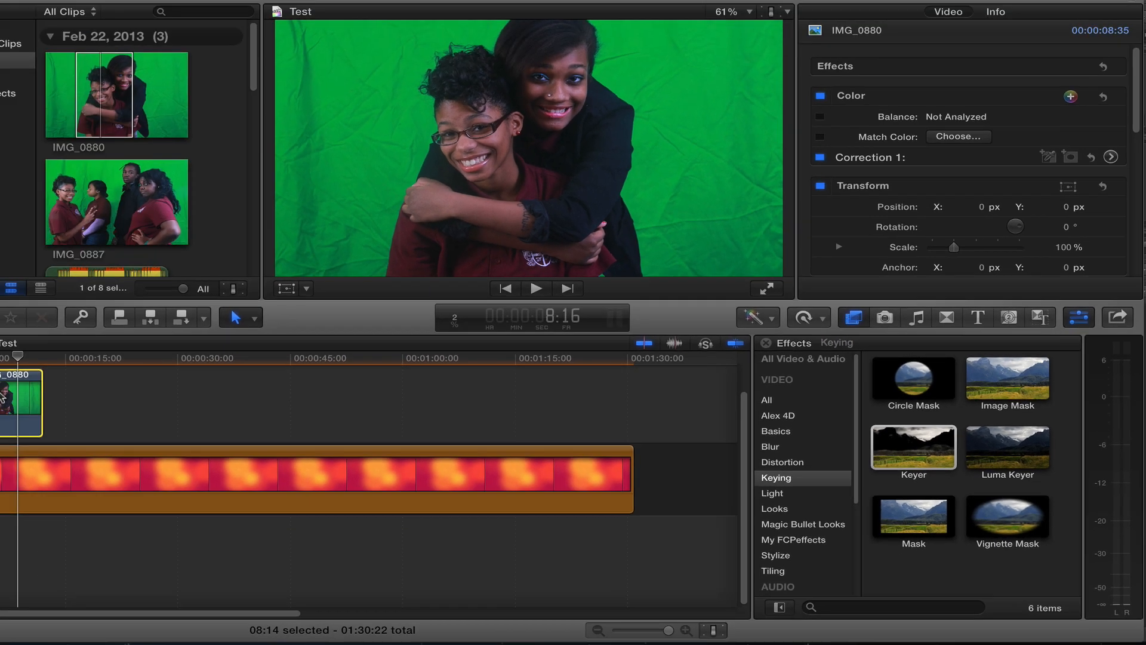
double_click(878, 468)
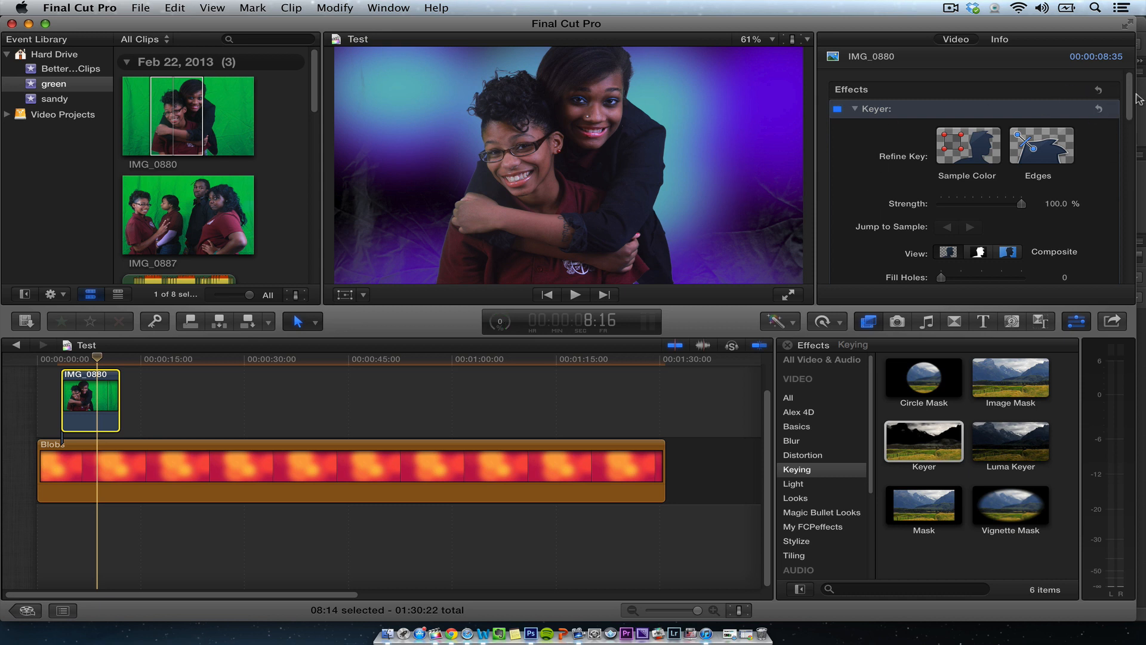
- Raise the Keyer's Matte Tools Levels black point to 0.45
scroll(1130, 133, down, 6)
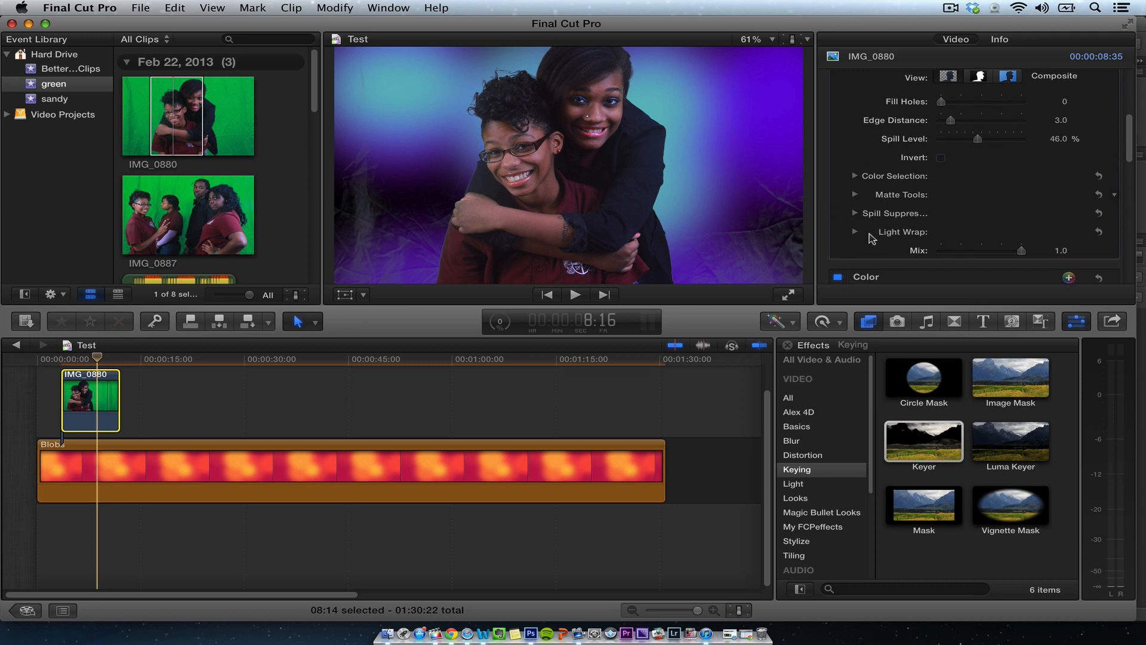
click(854, 231)
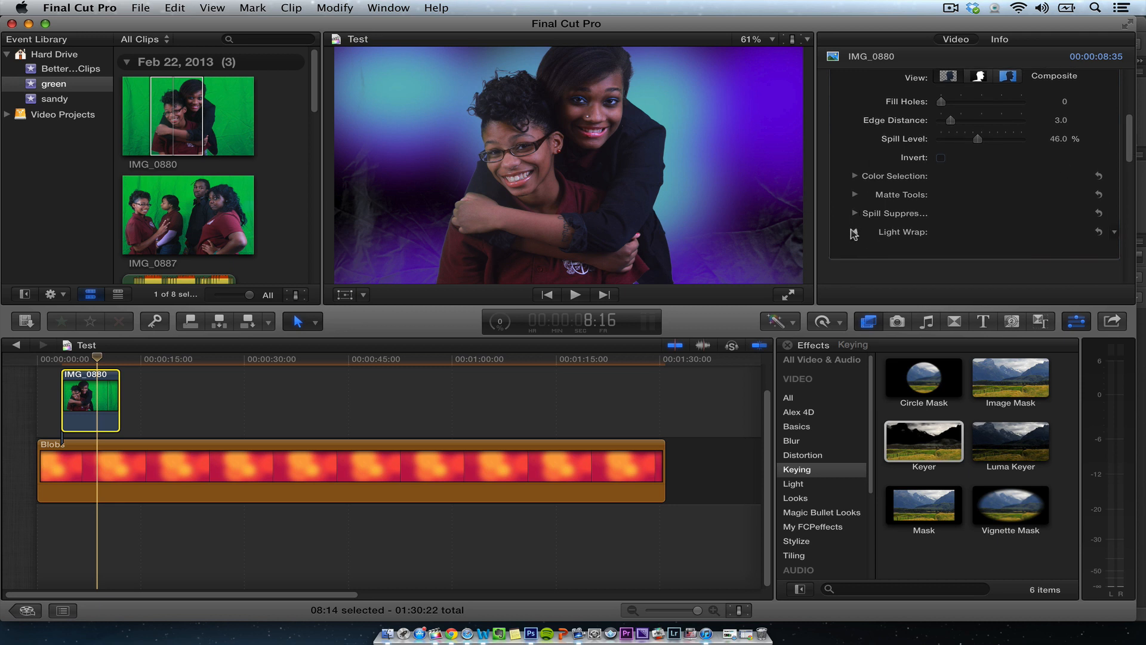
click(854, 231)
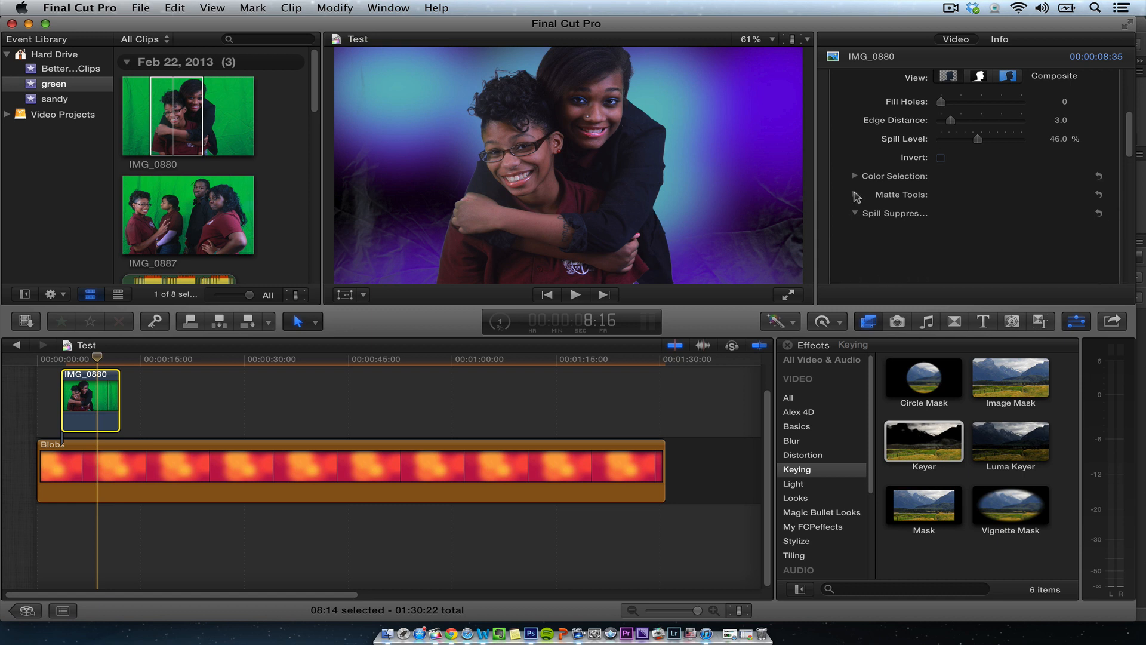
click(856, 195)
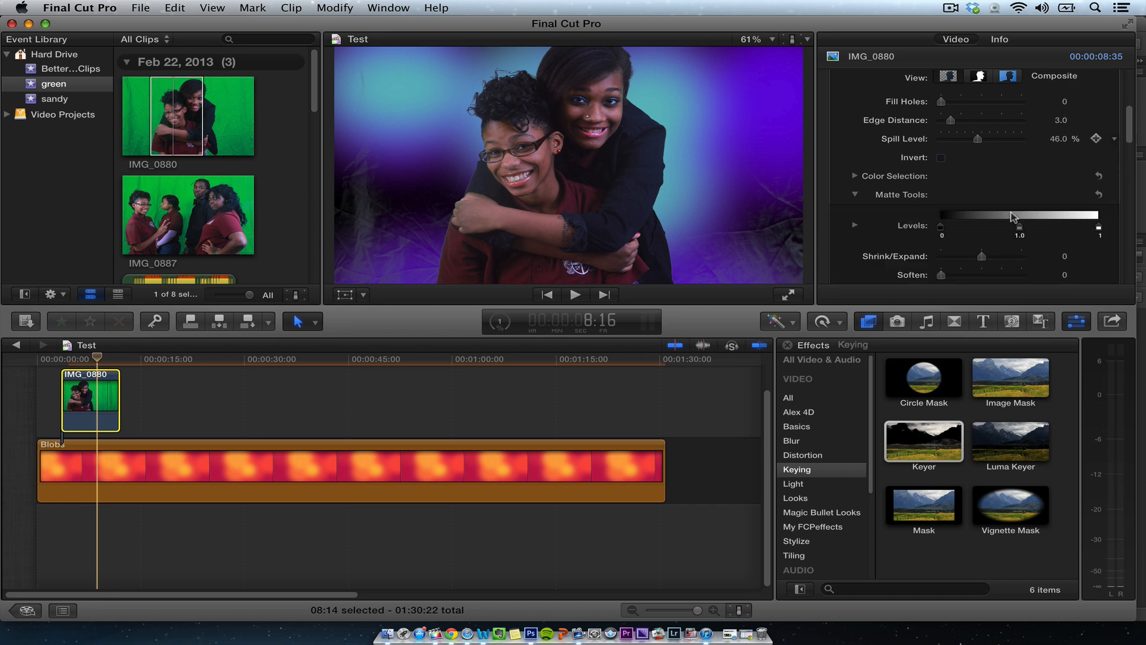
scroll(941, 233, down, 3)
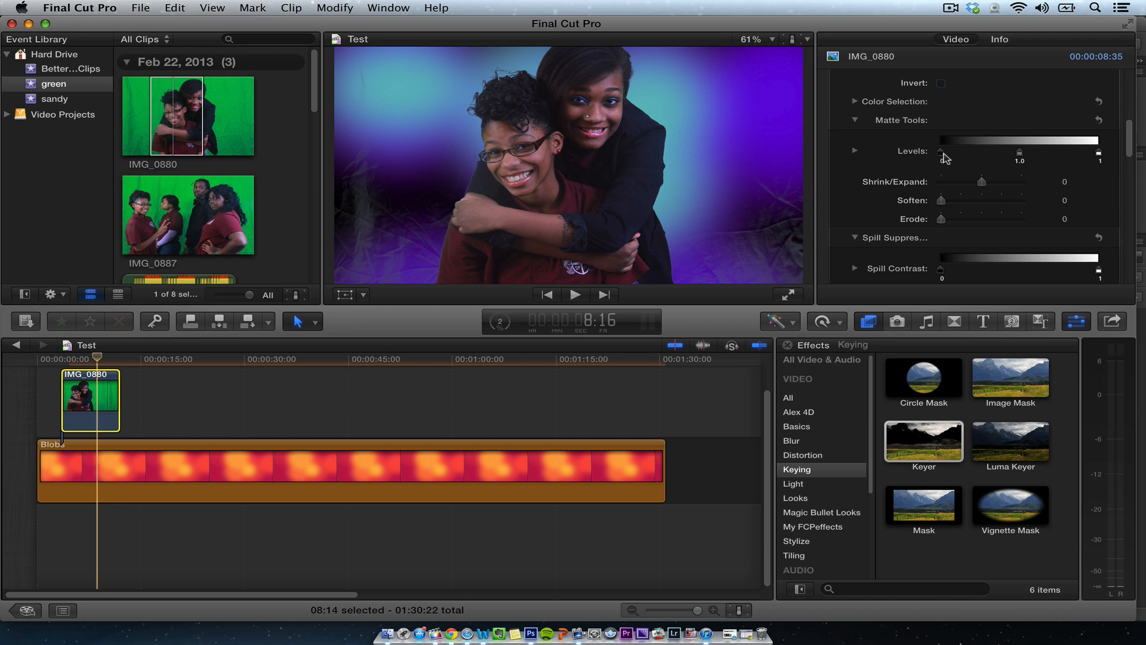
mouse_move(950, 154)
mouse_down()
mouse_move(979, 154)
mouse_move(919, 154)
mouse_move(967, 156)
mouse_up()
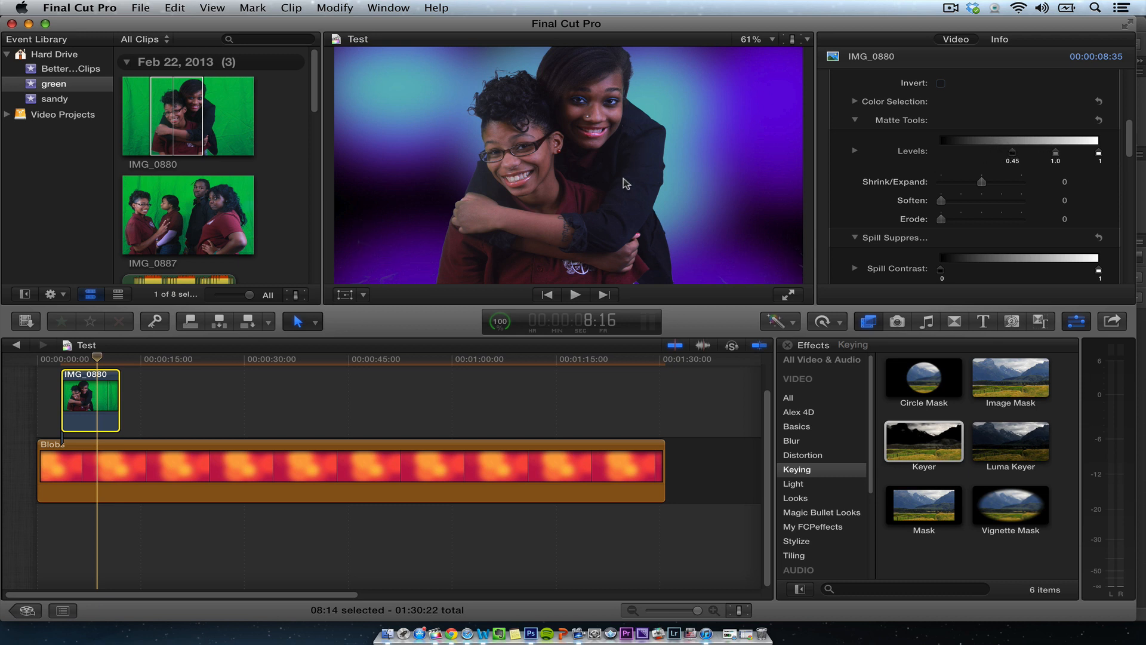
- Zoom the viewer to 200% to inspect the key's edges, then return the viewer to Fit
click(752, 40)
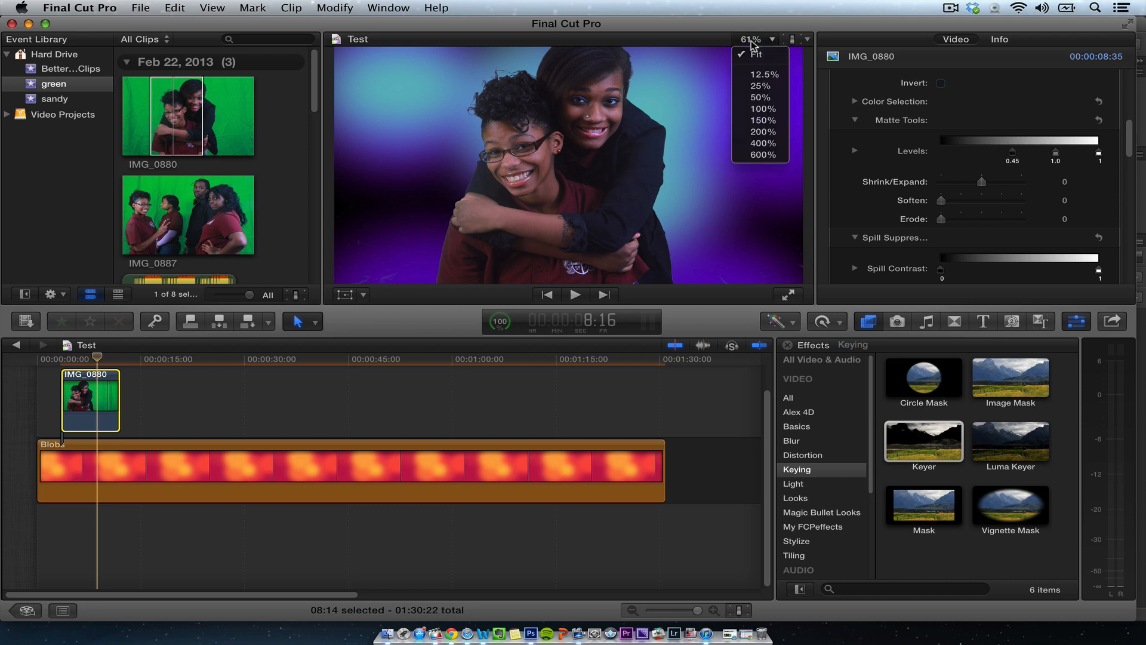
click(764, 132)
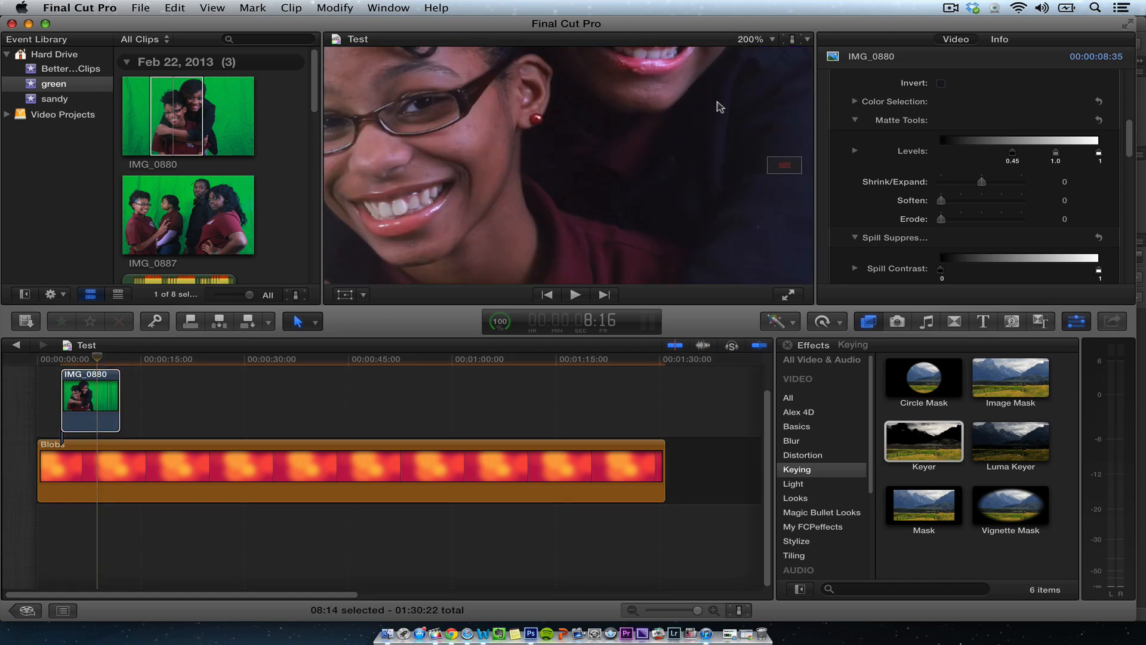
drag(785, 167, 788, 140)
click(753, 39)
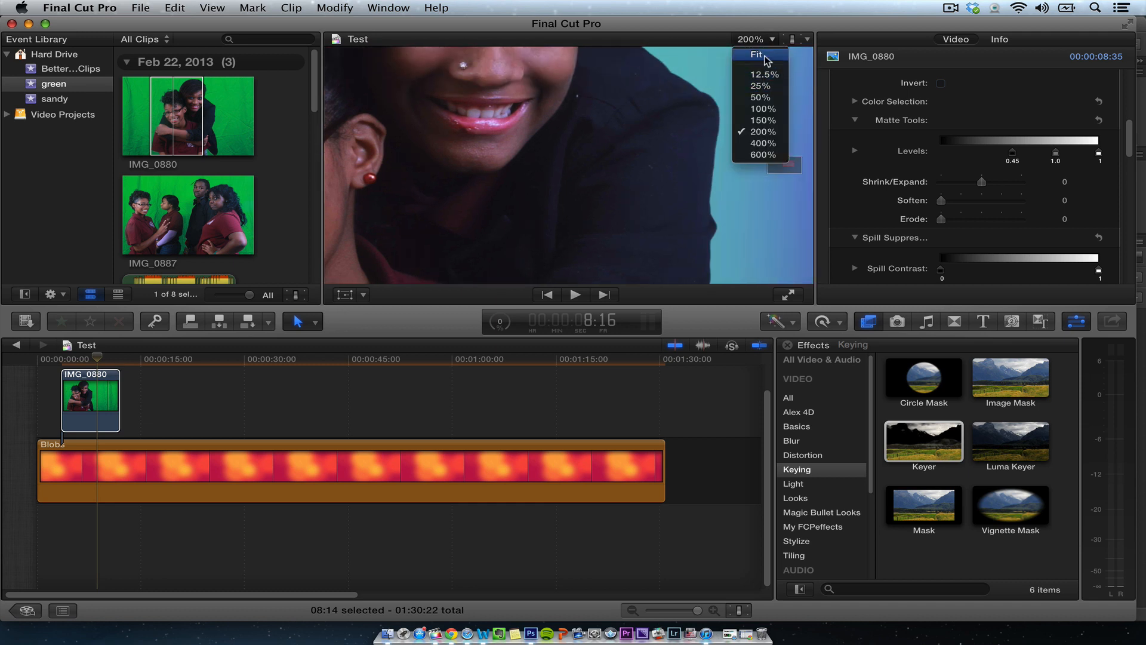
click(764, 56)
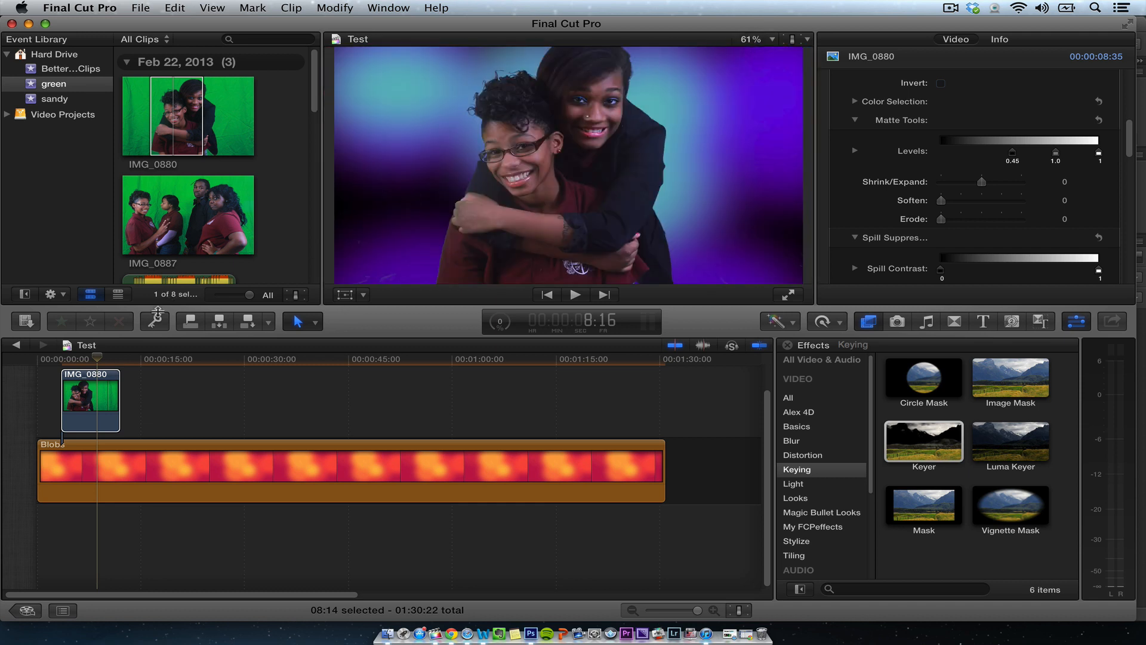
- Collapse the Keyer settings and add a Transform keyframe at the start of the IMG_0880 clip
click(97, 357)
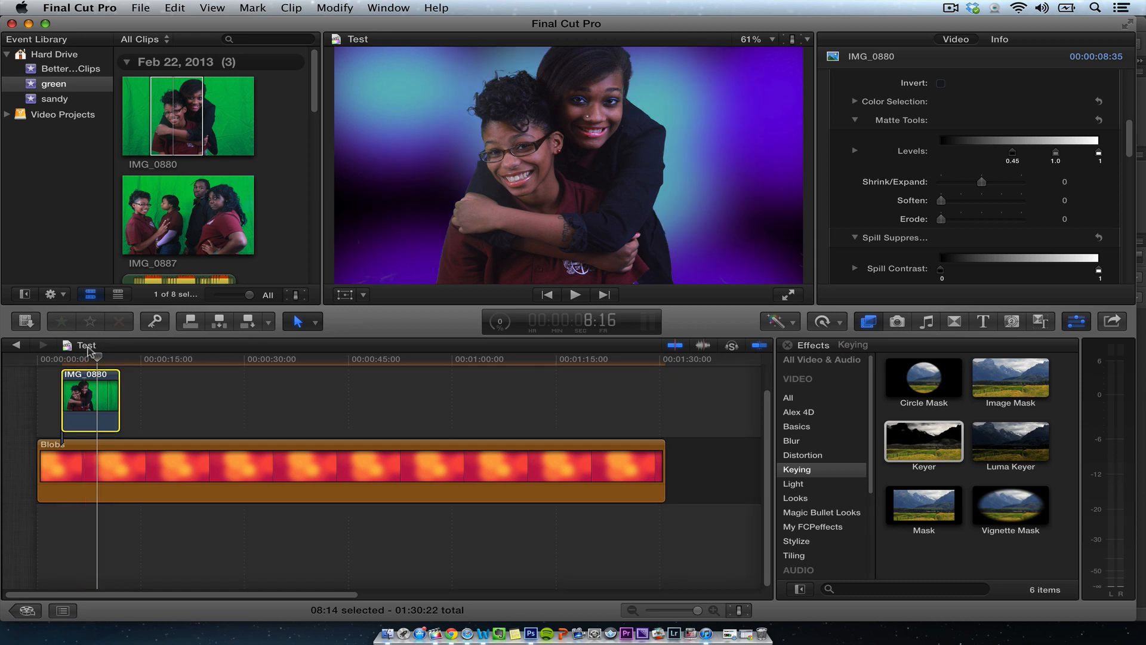
drag(80, 357, 58, 361)
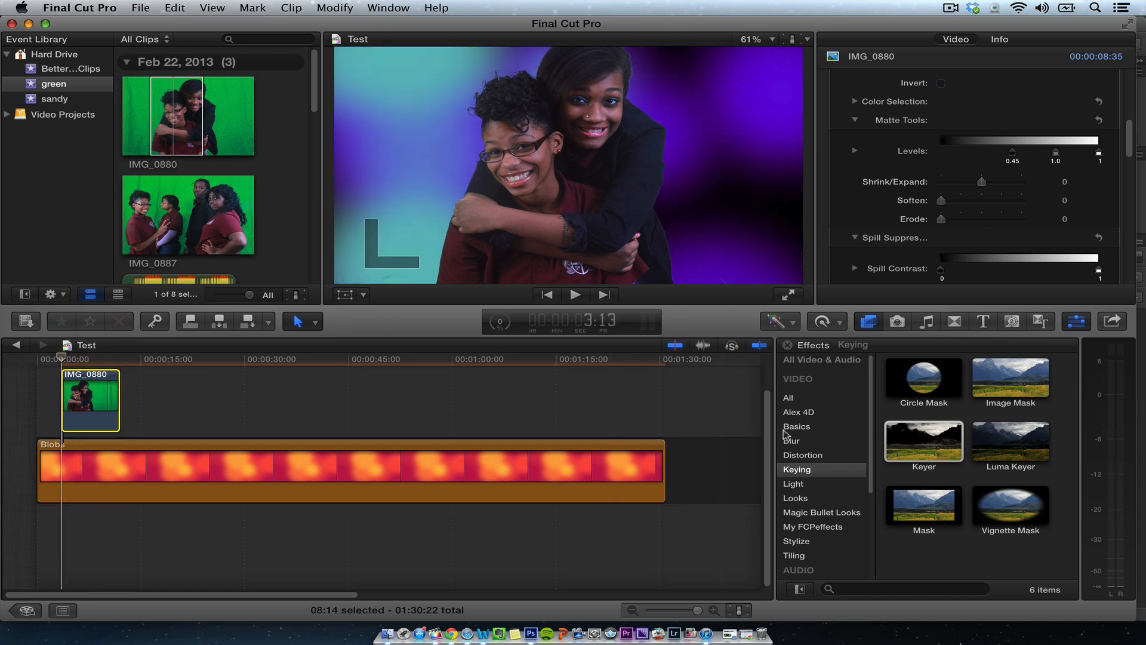
scroll(766, 439, up, 2)
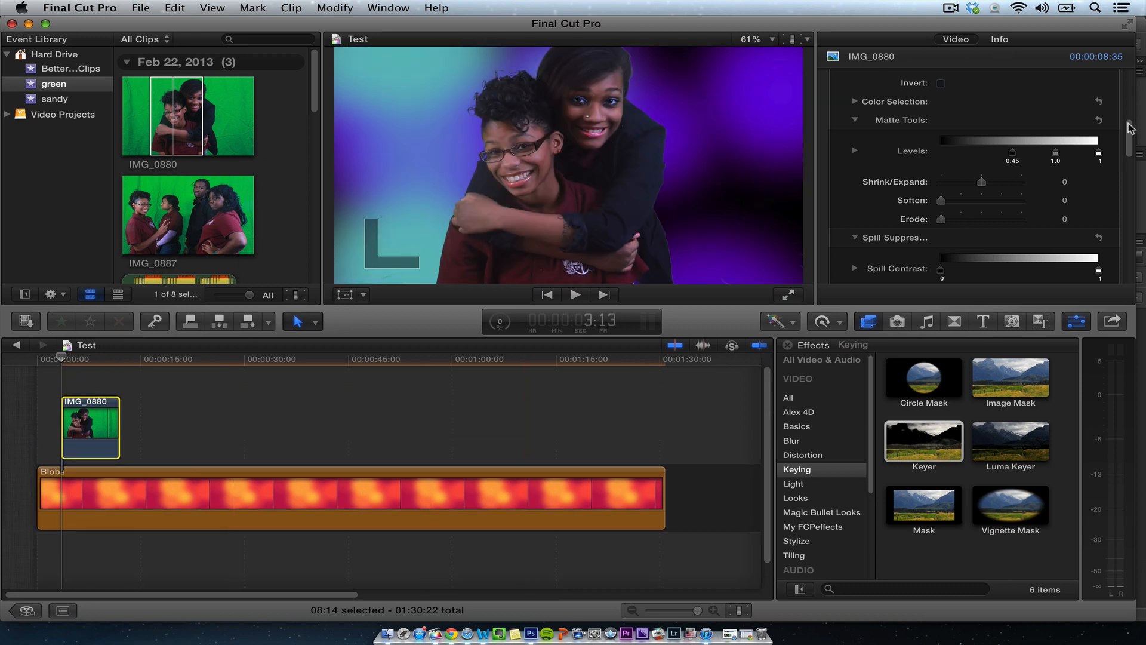
scroll(1130, 45, up, 5)
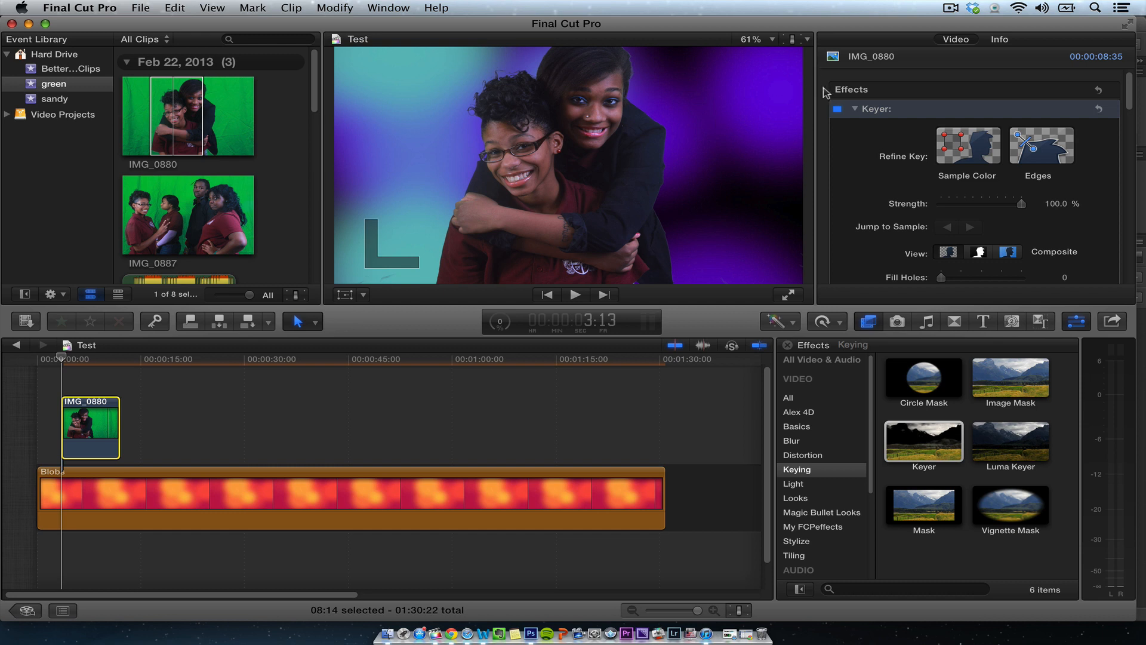
click(855, 109)
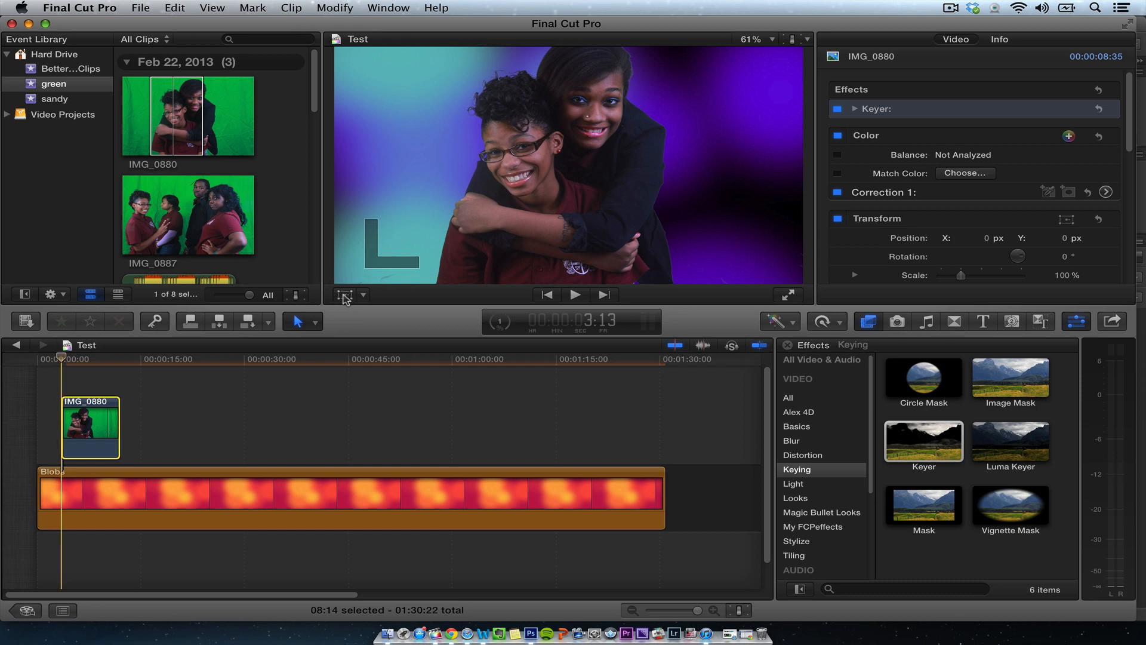
click(345, 296)
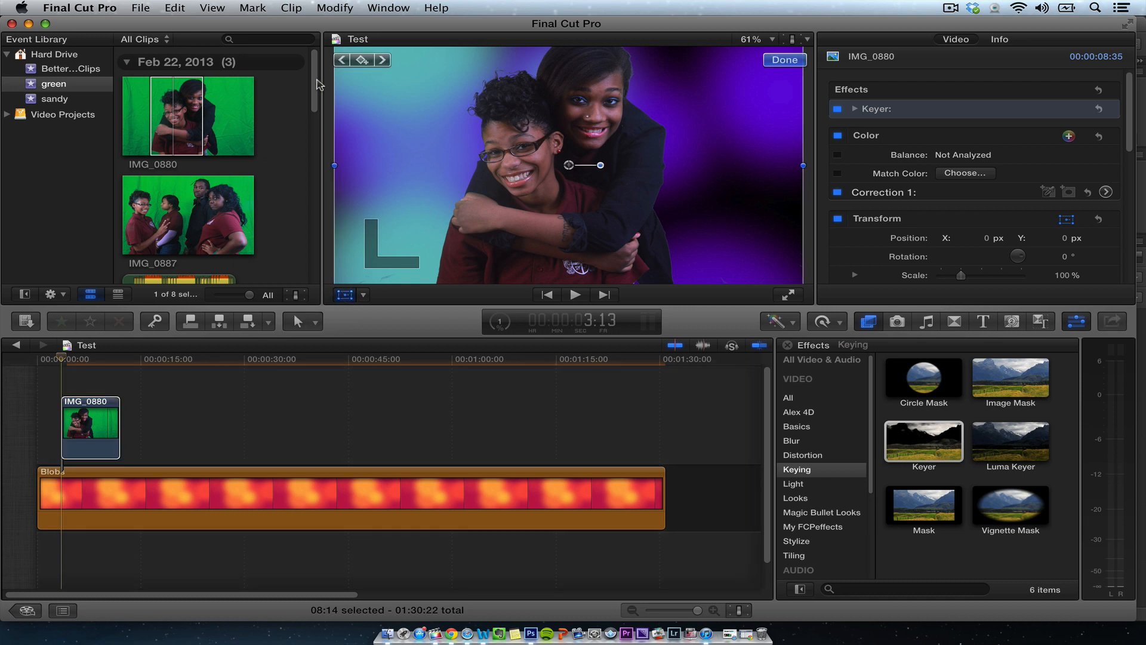
click(363, 60)
- At the clip's end, drag the clip right to position X 518.3 px, Y -22.5 px, keyframing the move, and finish transforming
drag(71, 358, 121, 362)
key(Left)
key(Left)
key(Left)
key(Left)
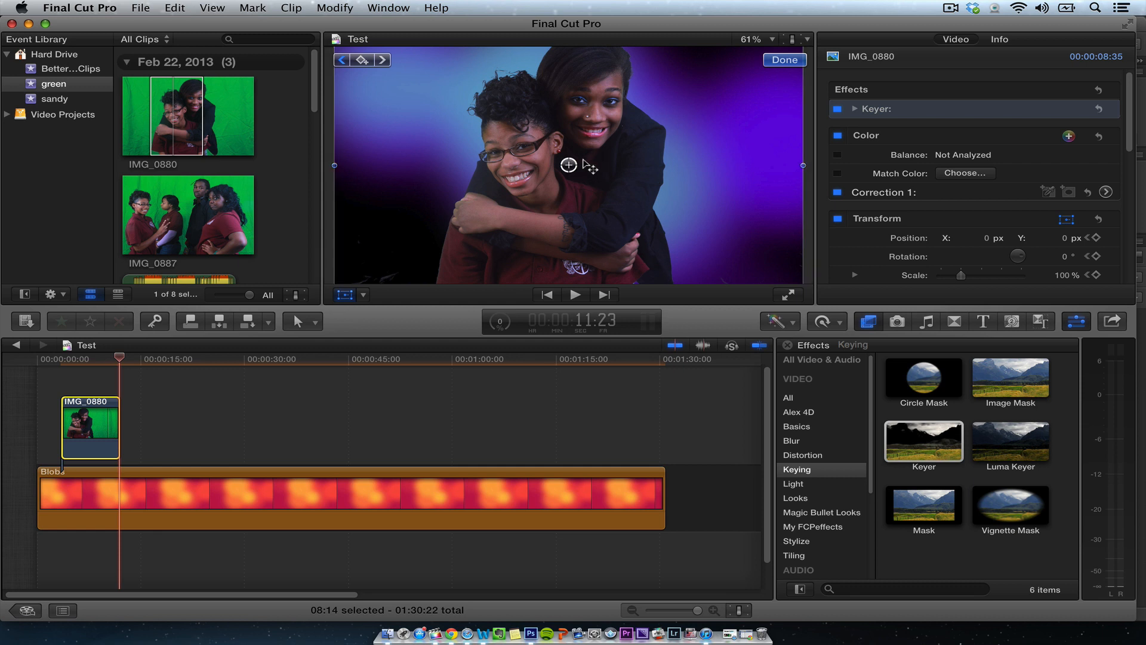
click(568, 164)
drag(617, 160, 696, 170)
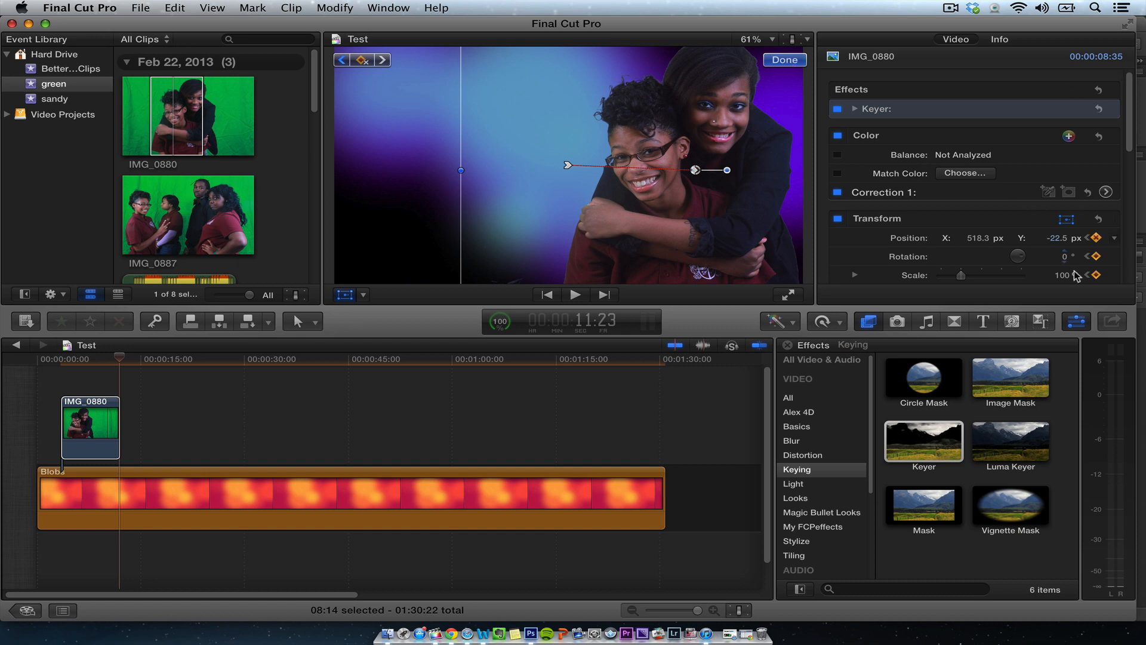
drag(1123, 139, 1123, 174)
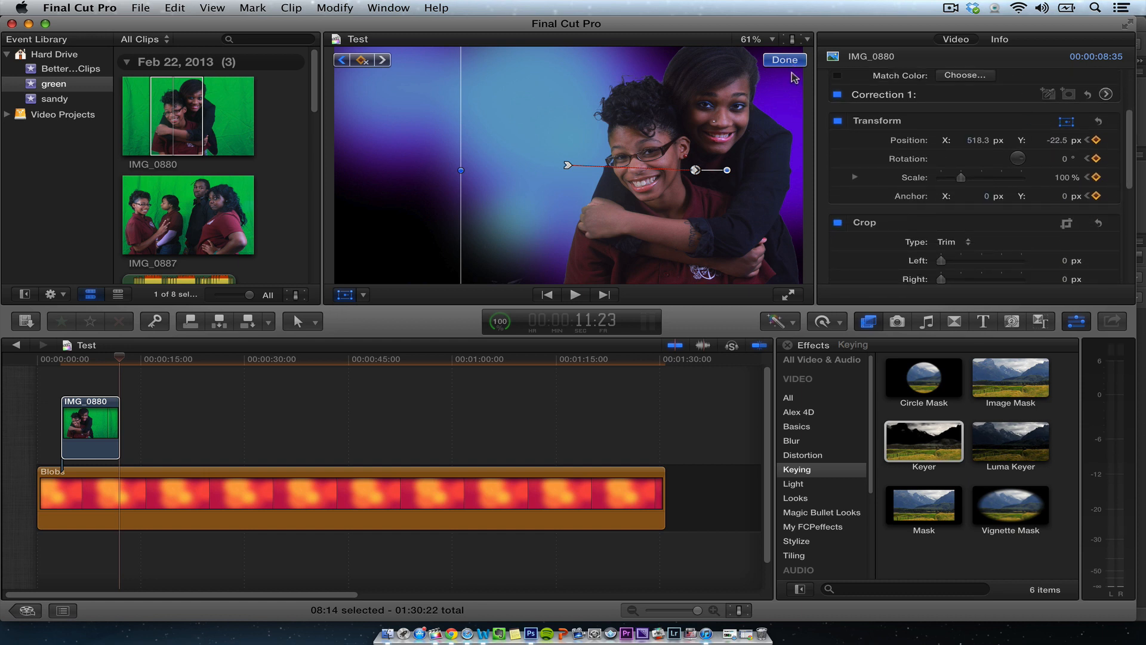
click(786, 60)
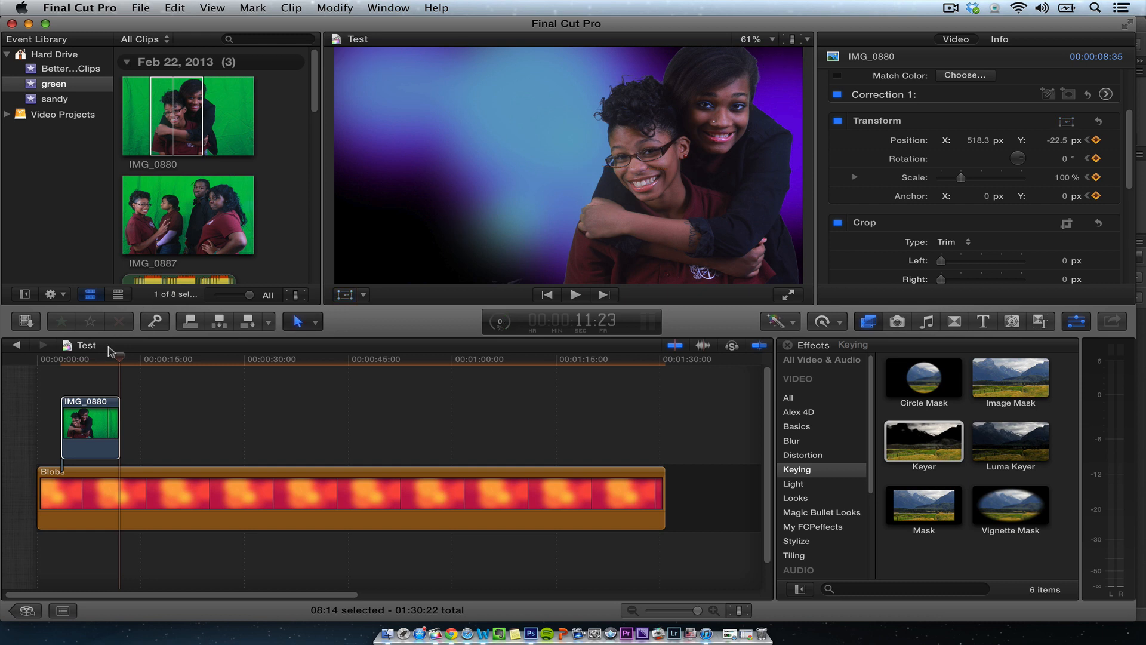
- Play the composite from the start of the timeline
click(40, 360)
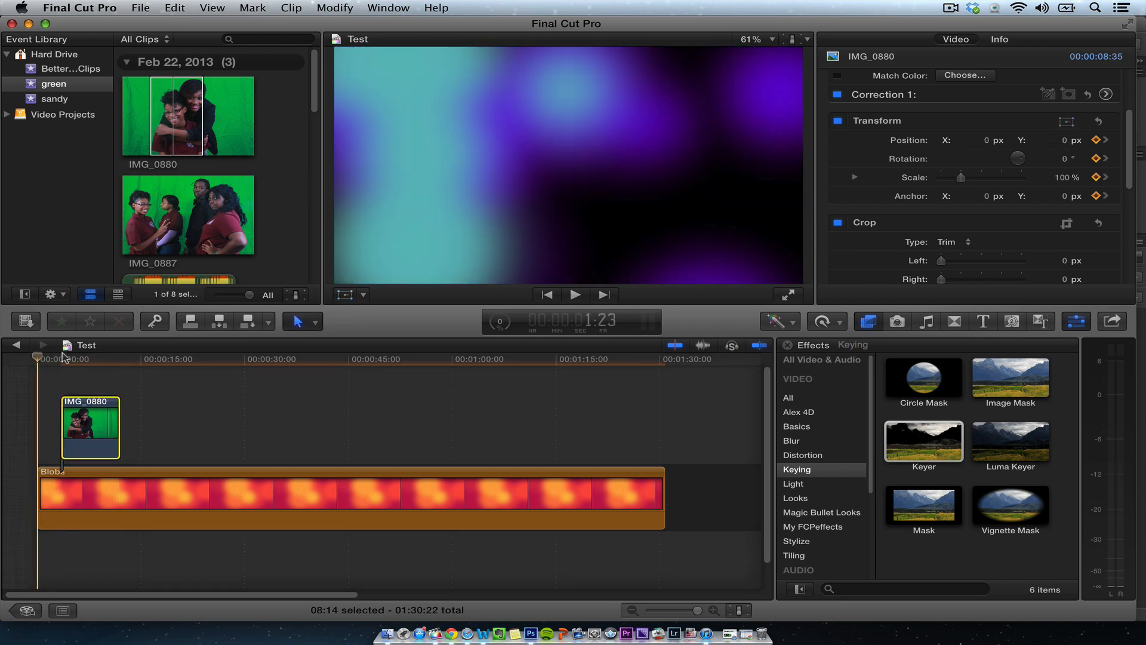
key(space)
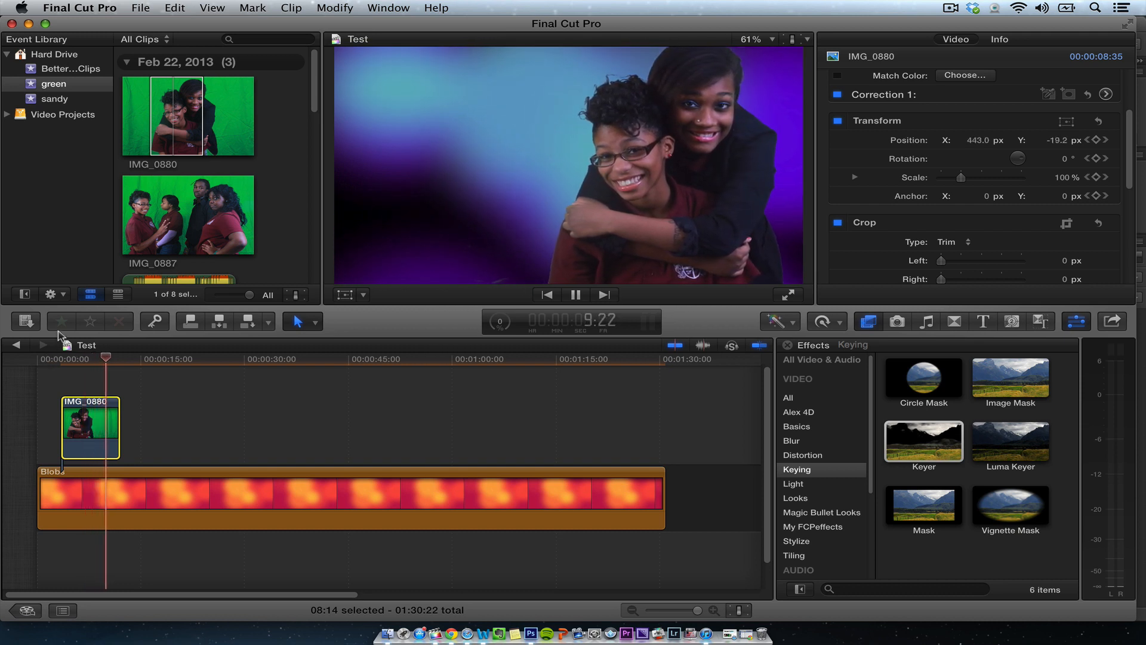
- Stop playback and connect the IMG_0712 clip from the browser above IMG_0880 near the start of the timeline
key(space)
drag(310, 86, 311, 185)
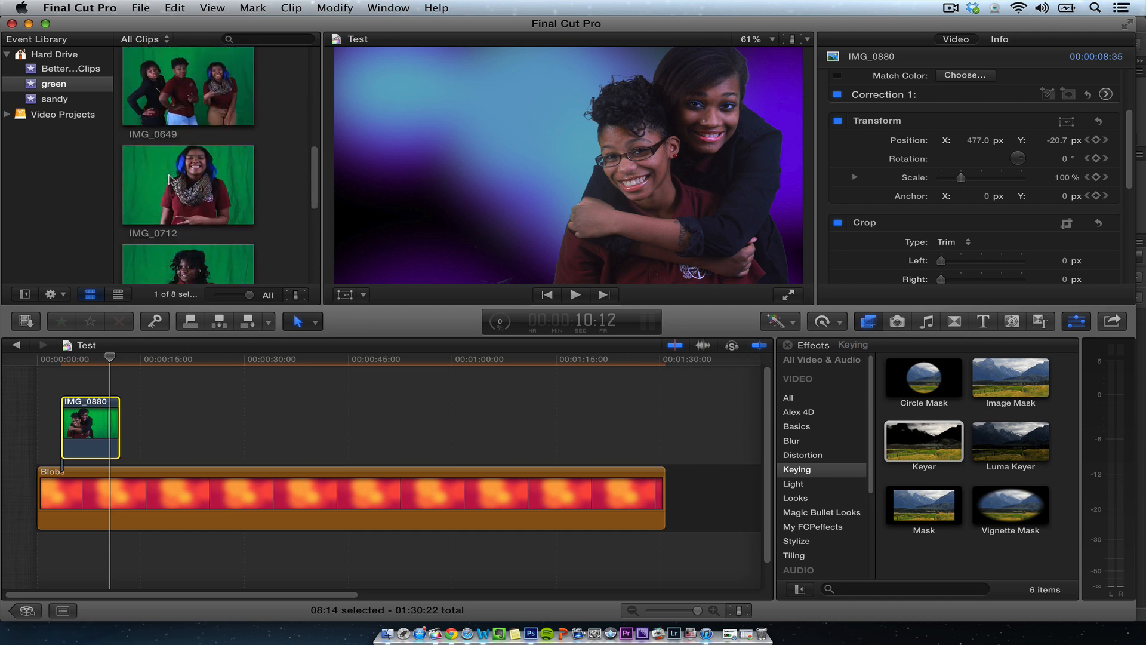
click(163, 164)
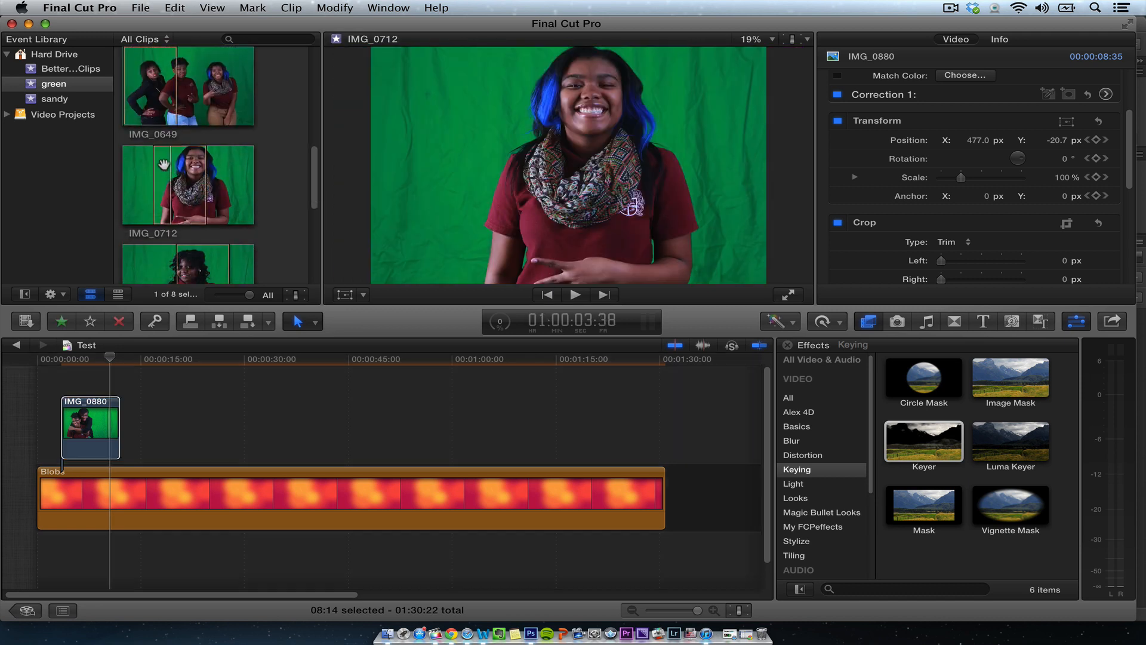
drag(192, 181, 107, 357)
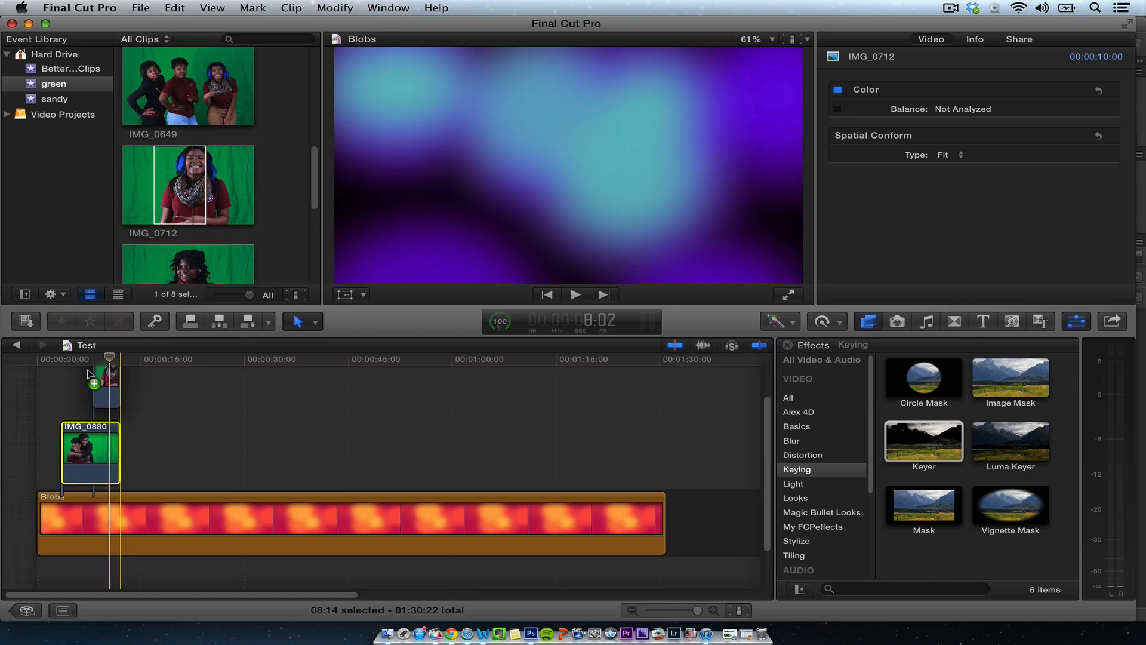
click(81, 357)
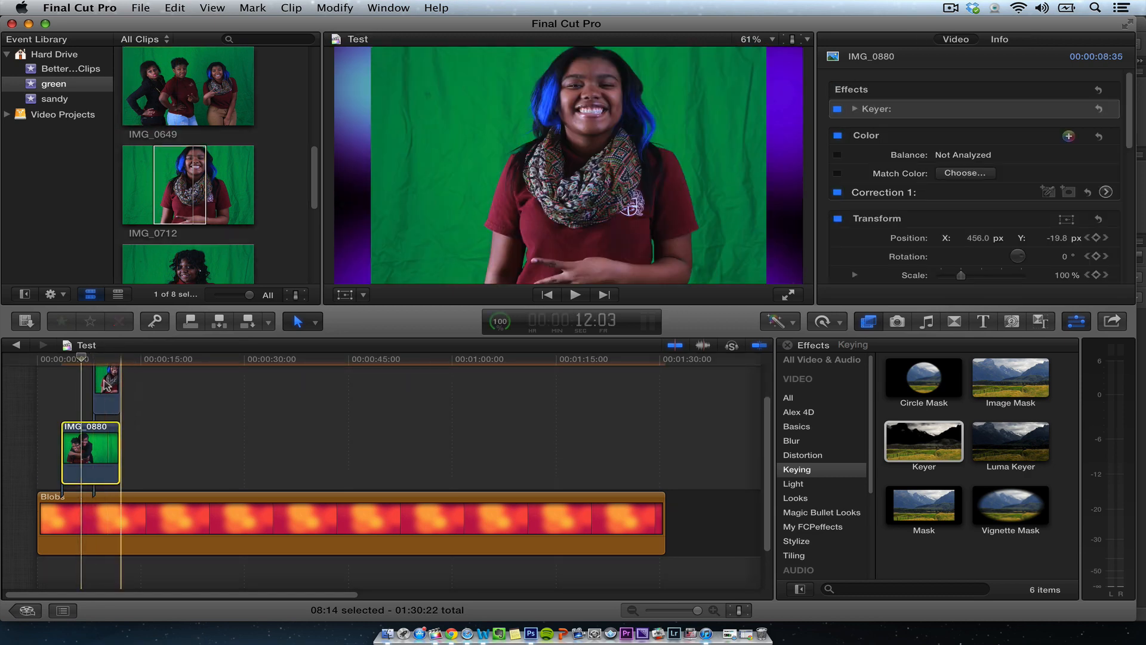
- Set the IMG_0712 clip's Spatial Conform type to Fill
click(106, 383)
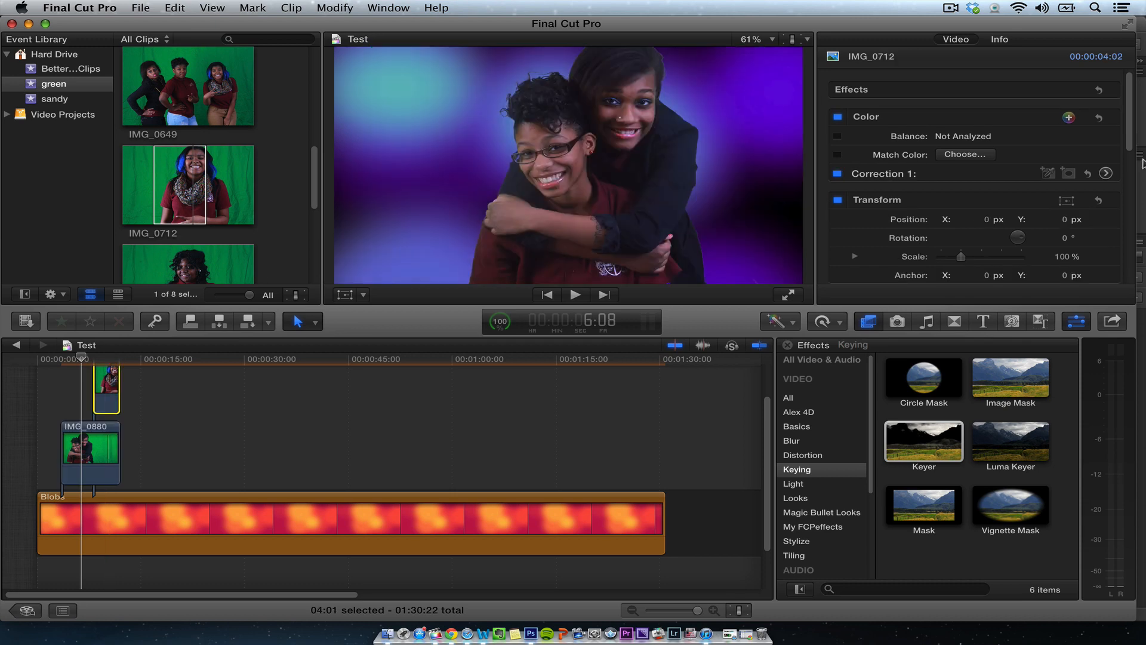
click(105, 358)
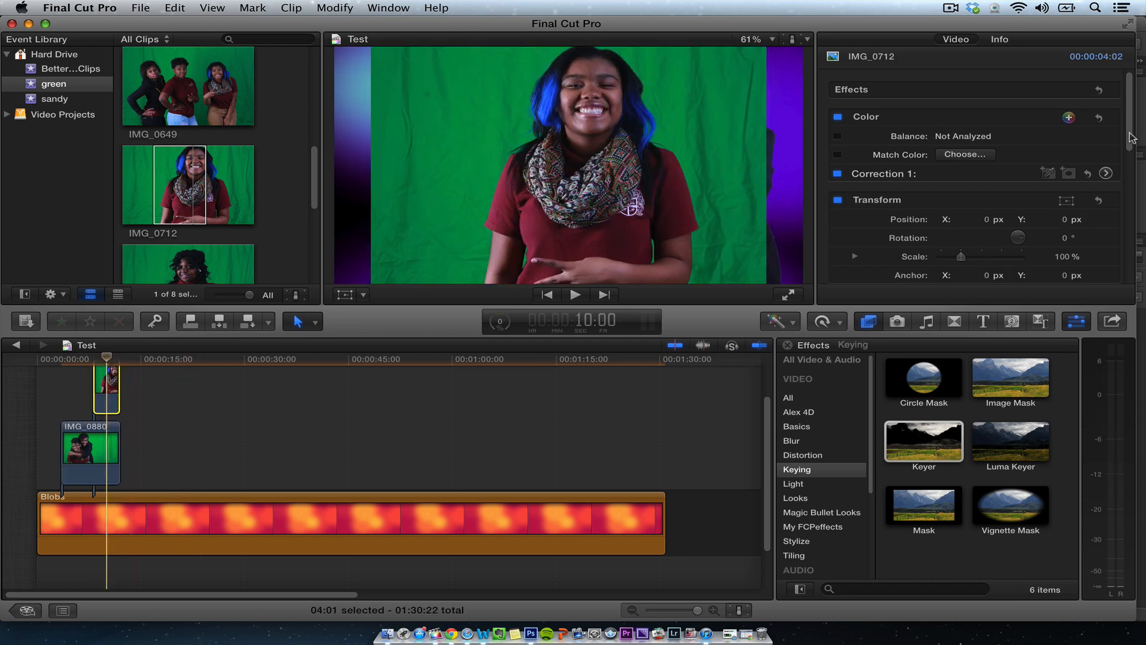
drag(1130, 137, 1119, 283)
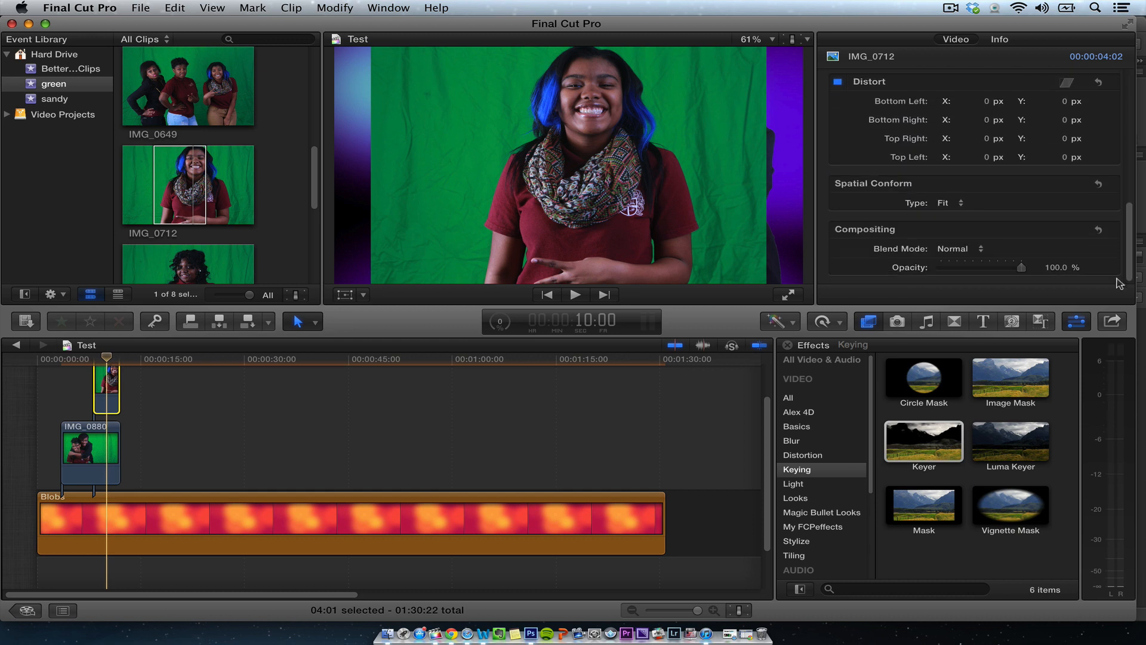
click(954, 203)
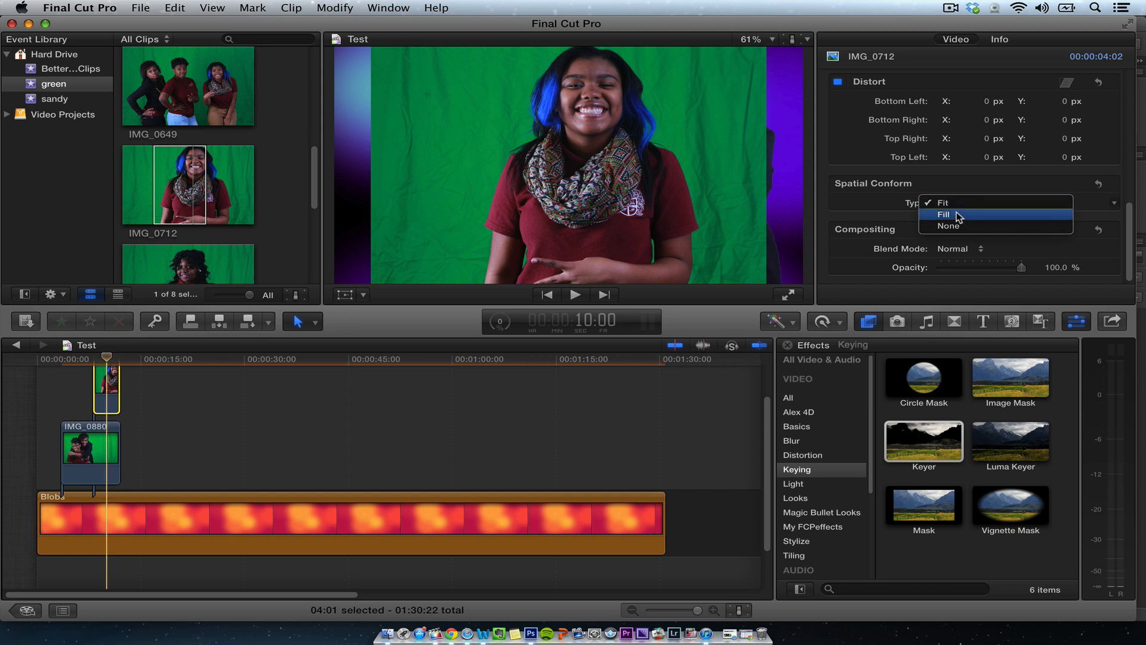
click(957, 219)
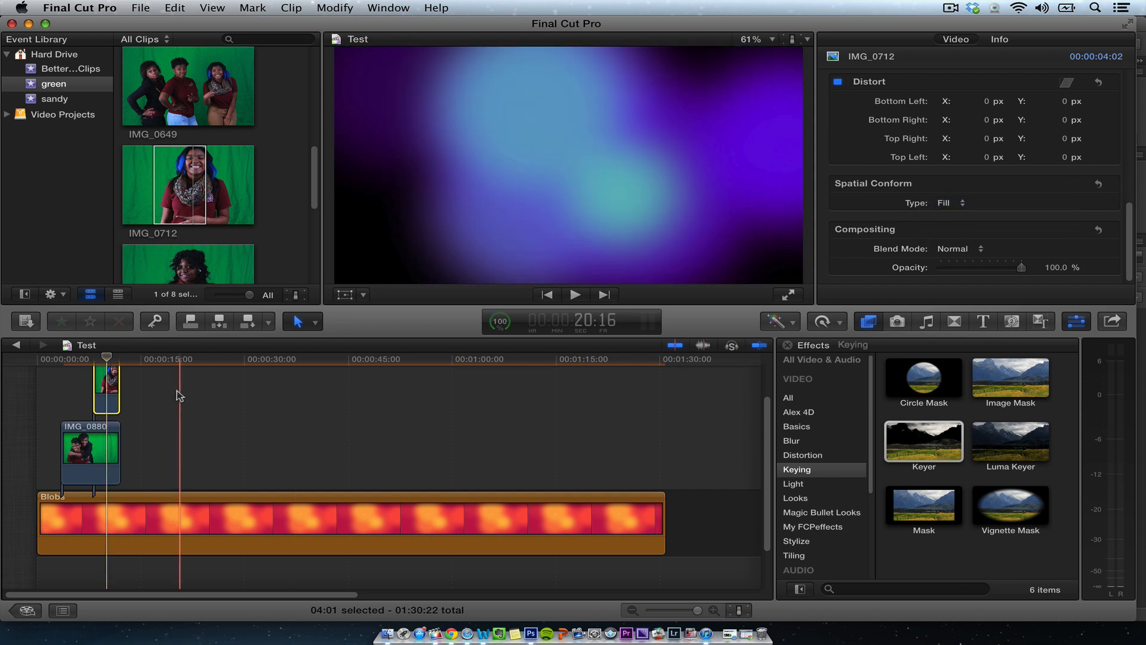
- Apply the Keyer effect to the IMG_0712 clip
drag(107, 357, 102, 357)
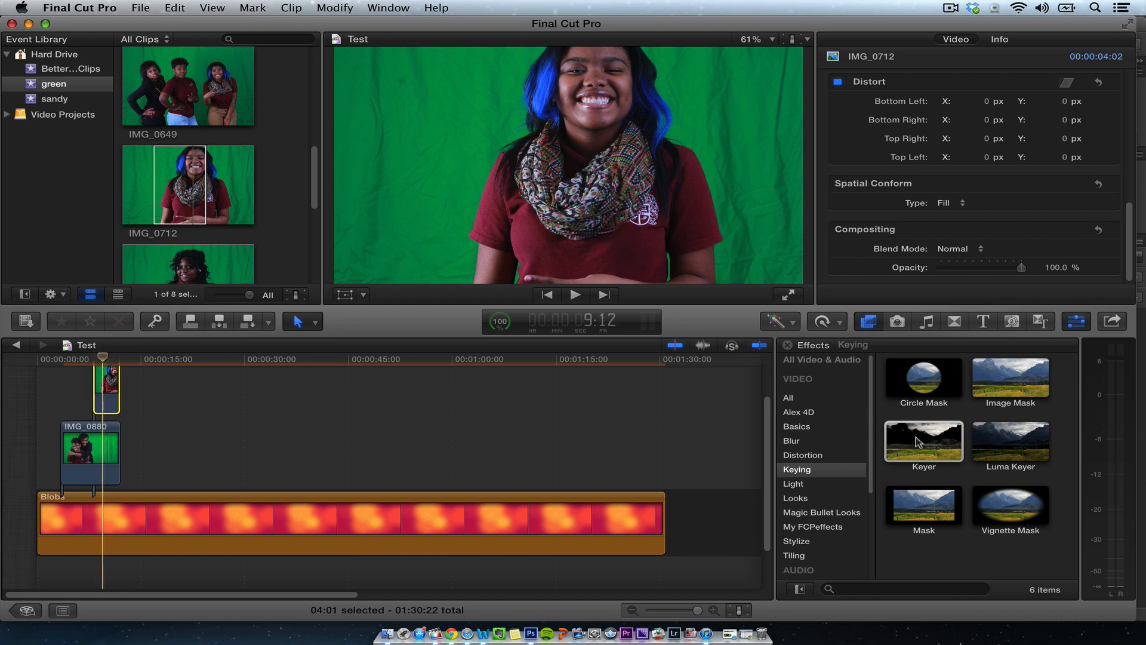
drag(344, 391, 106, 382)
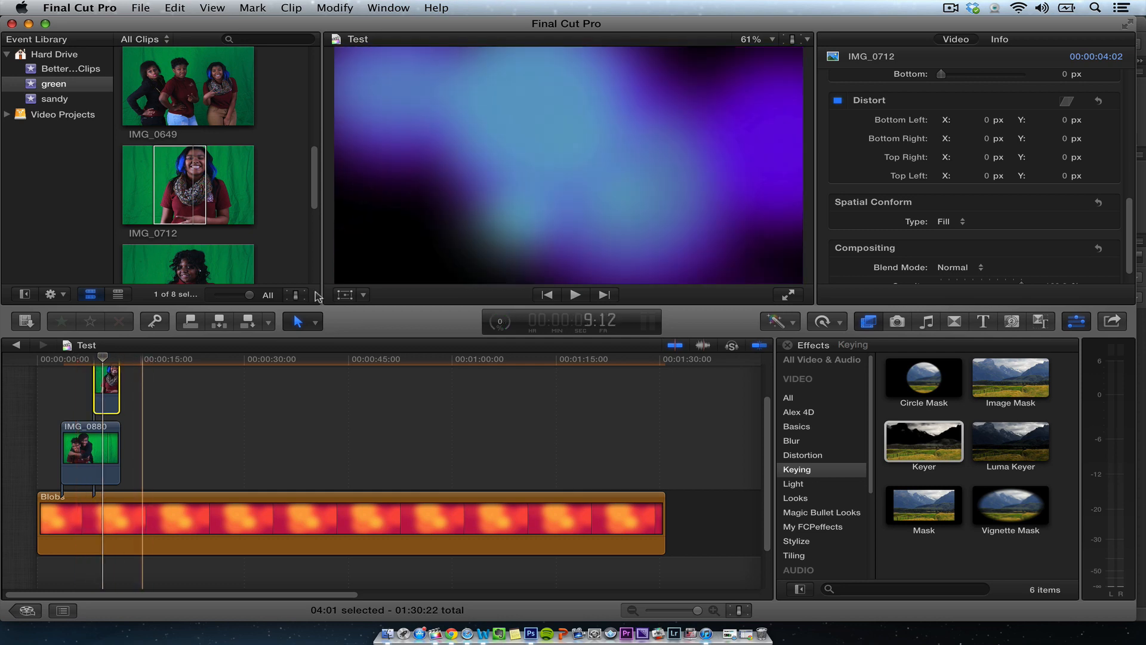
- Transform IMG_0712, moving it to the frame's left side and scaling it to about 73% width and 75% height
click(346, 295)
drag(574, 200, 422, 192)
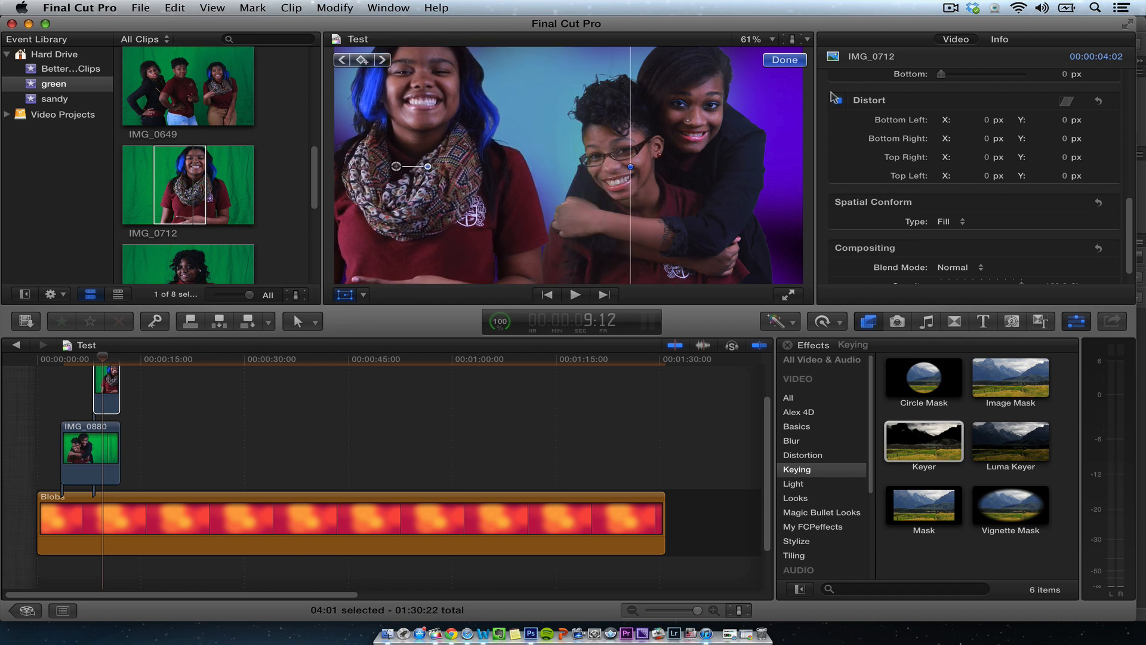
click(758, 37)
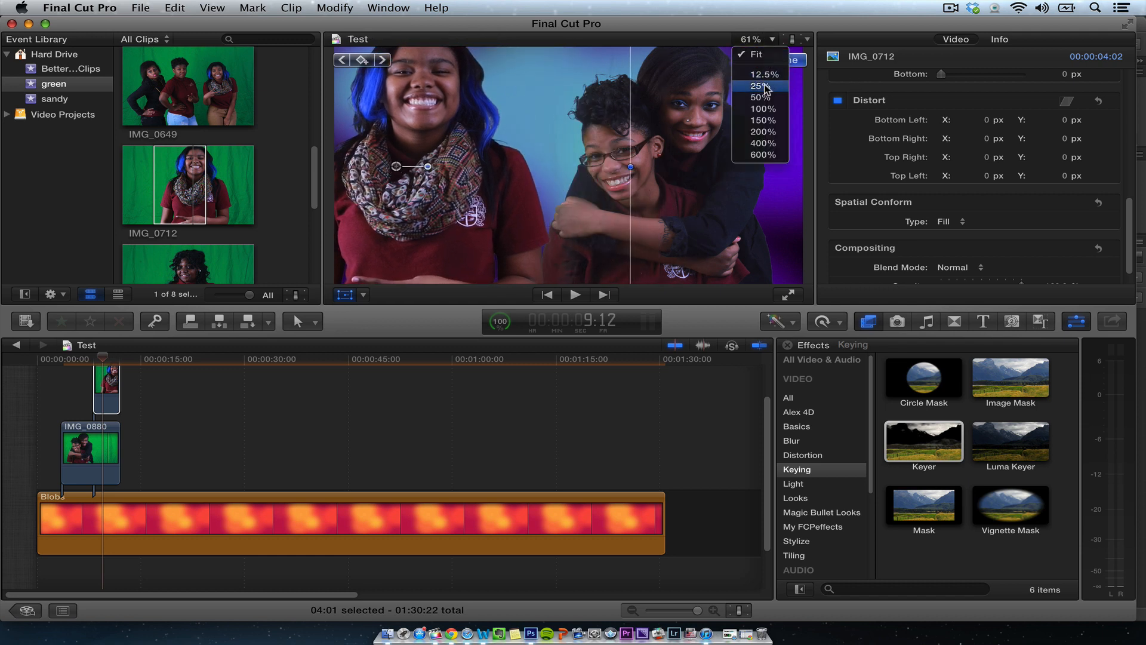
click(753, 97)
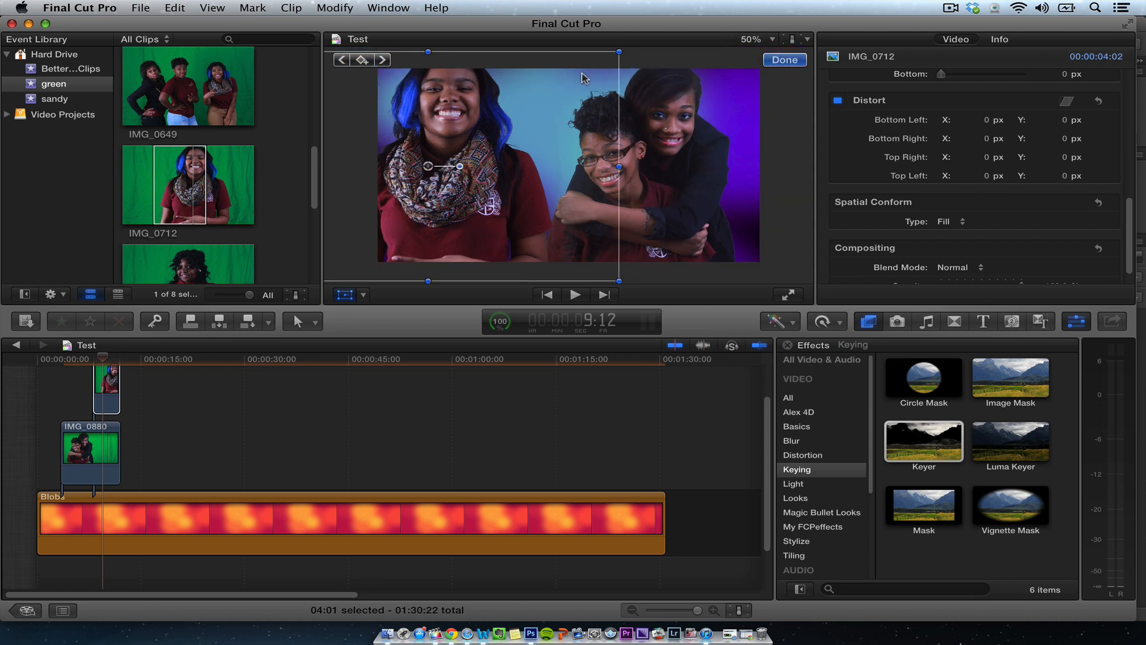
mouse_move(584, 79)
mouse_down()
mouse_move(594, 90)
mouse_move(627, 65)
mouse_move(560, 111)
mouse_move(581, 88)
mouse_up()
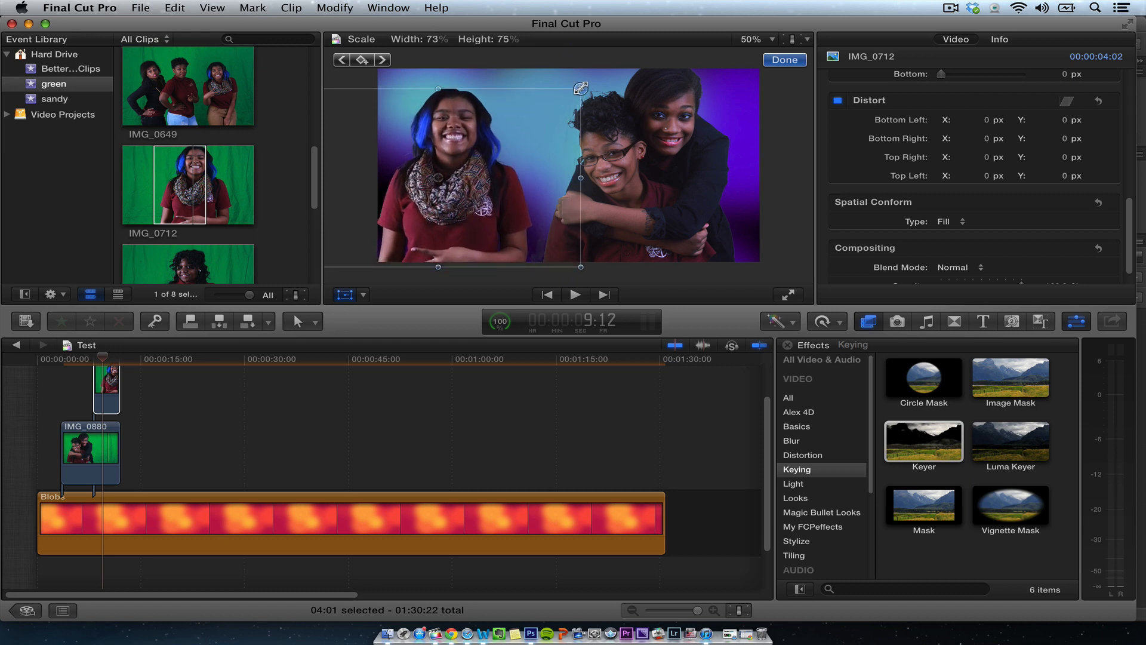
drag(470, 154, 473, 160)
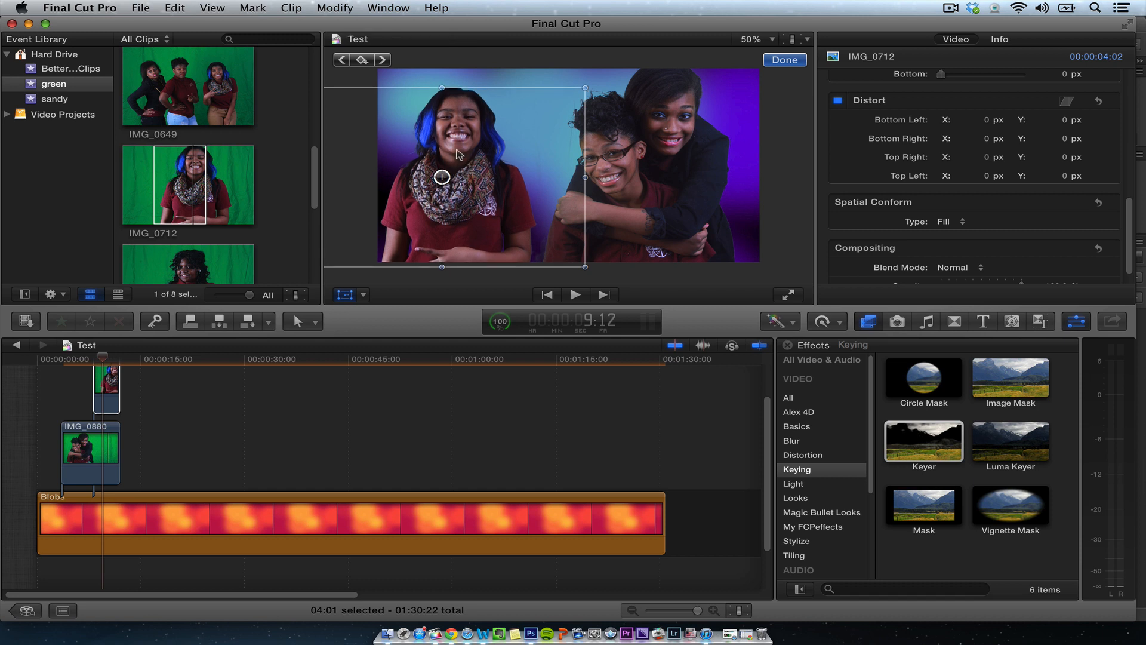
click(784, 60)
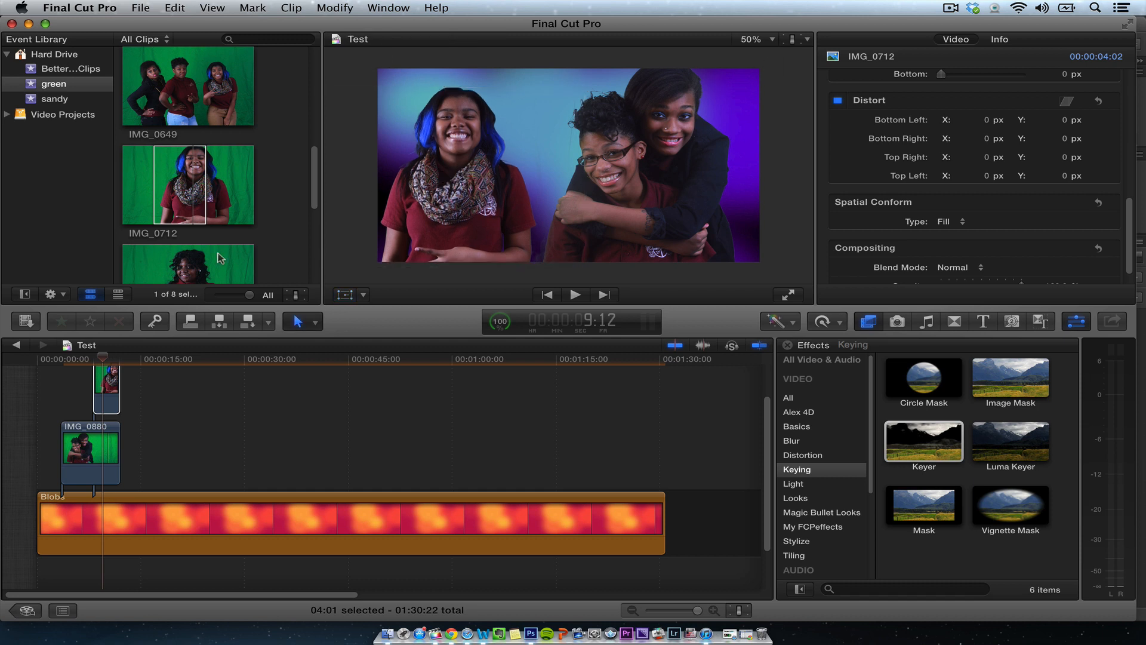
- Play the composite from the start of the timeline to review both keyed clips
click(61, 358)
key(space)
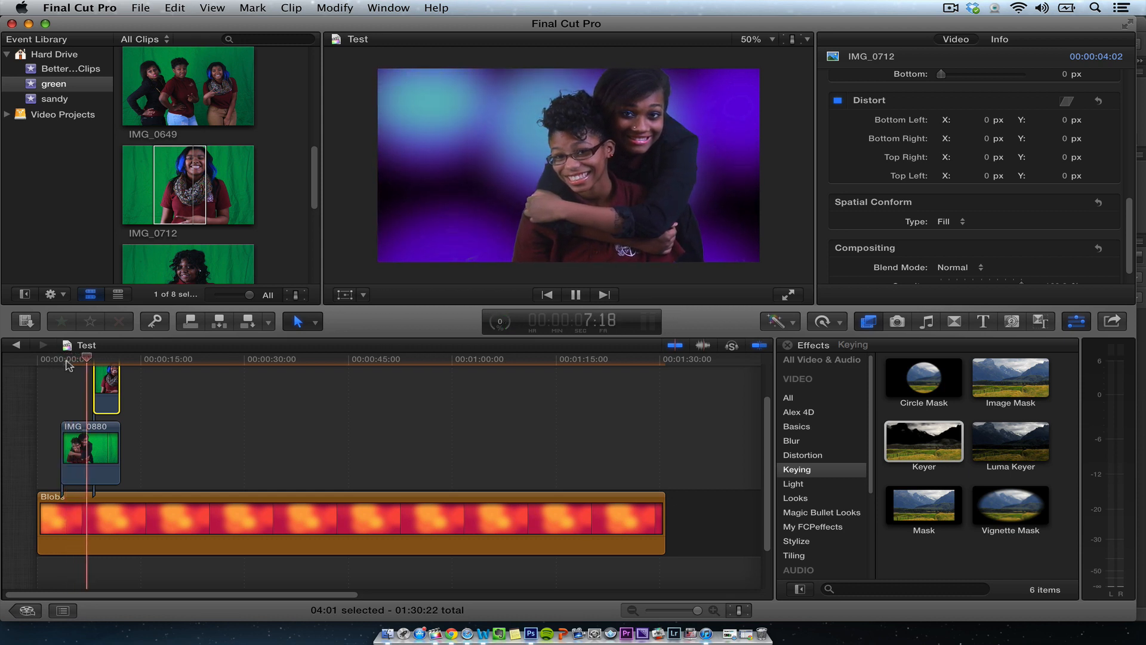
key(space)
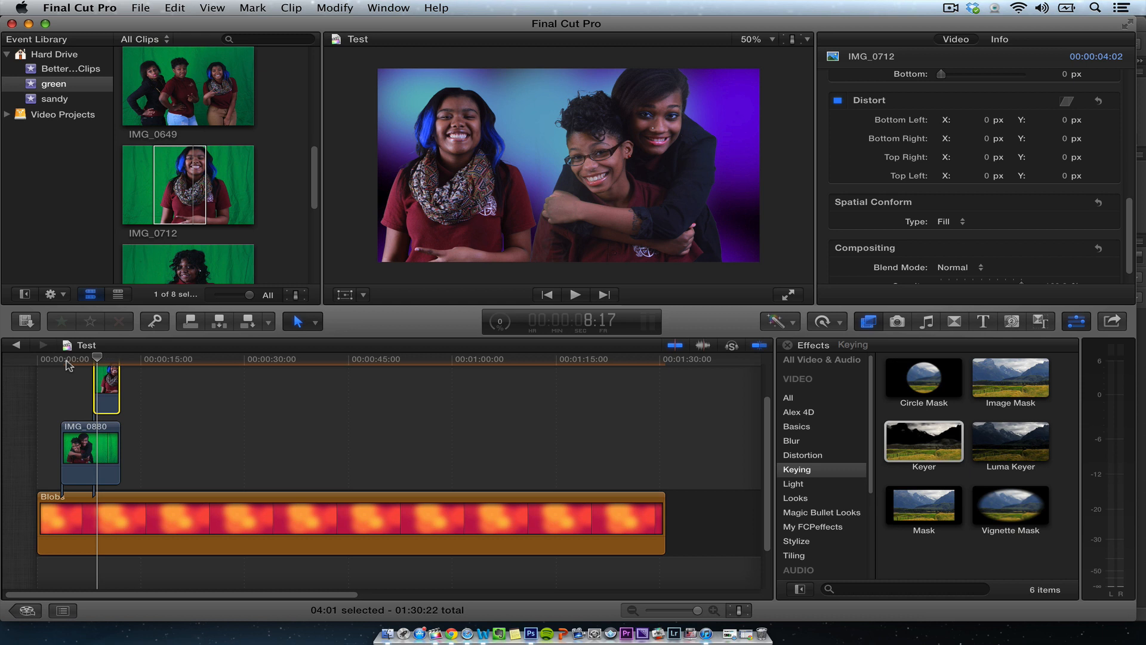
- Zoom into the timeline and shift the IMG_0712 clip slightly later
key(super+equal)
key(super+equal)
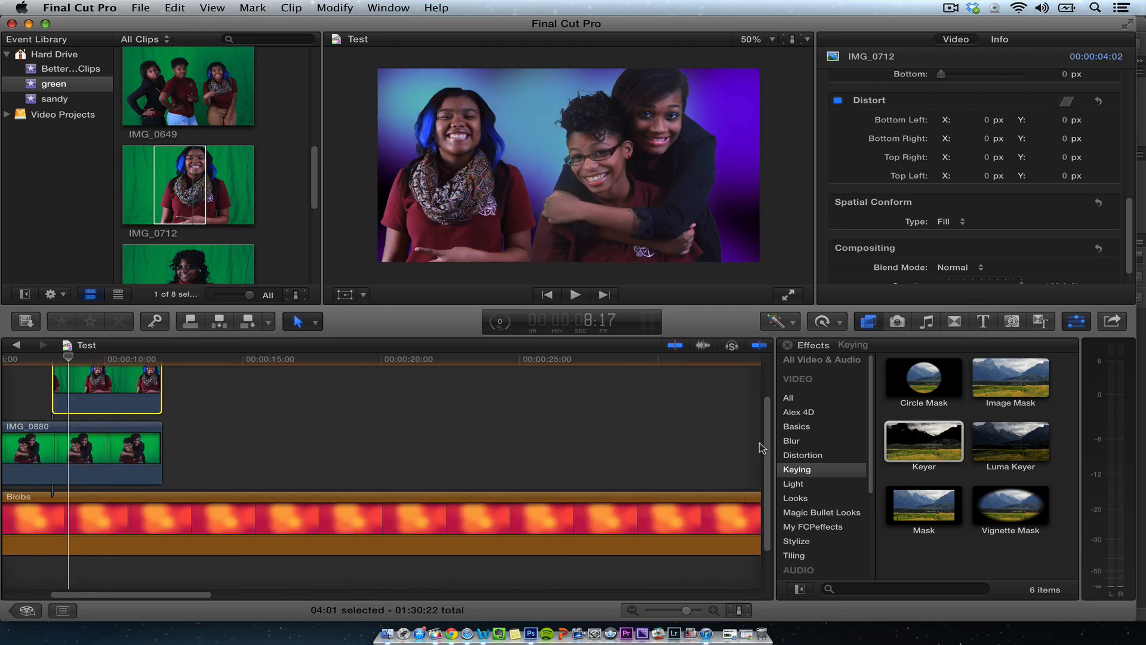
scroll(144, 508, up, 2)
scroll(183, 596, left, 5)
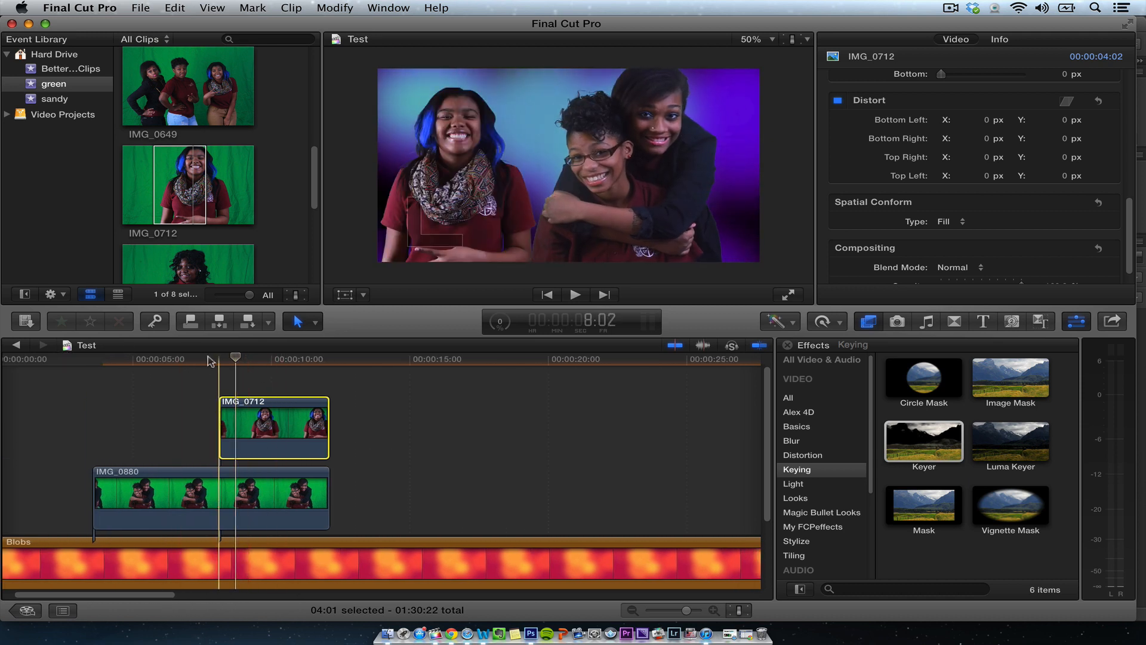
key(space)
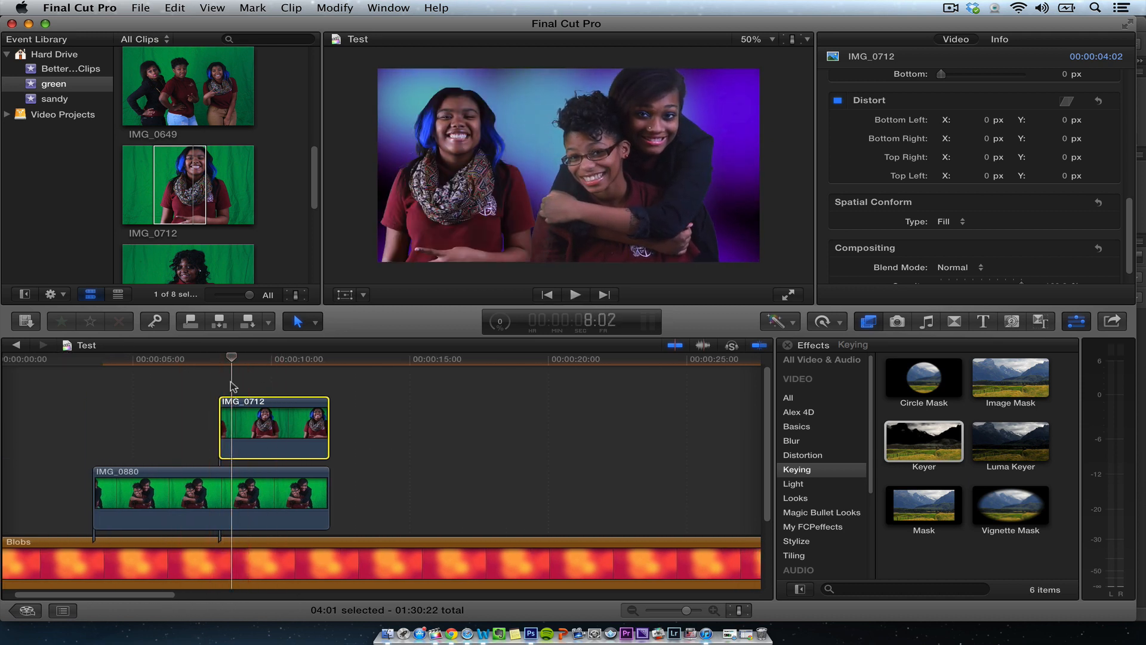
drag(267, 421, 278, 421)
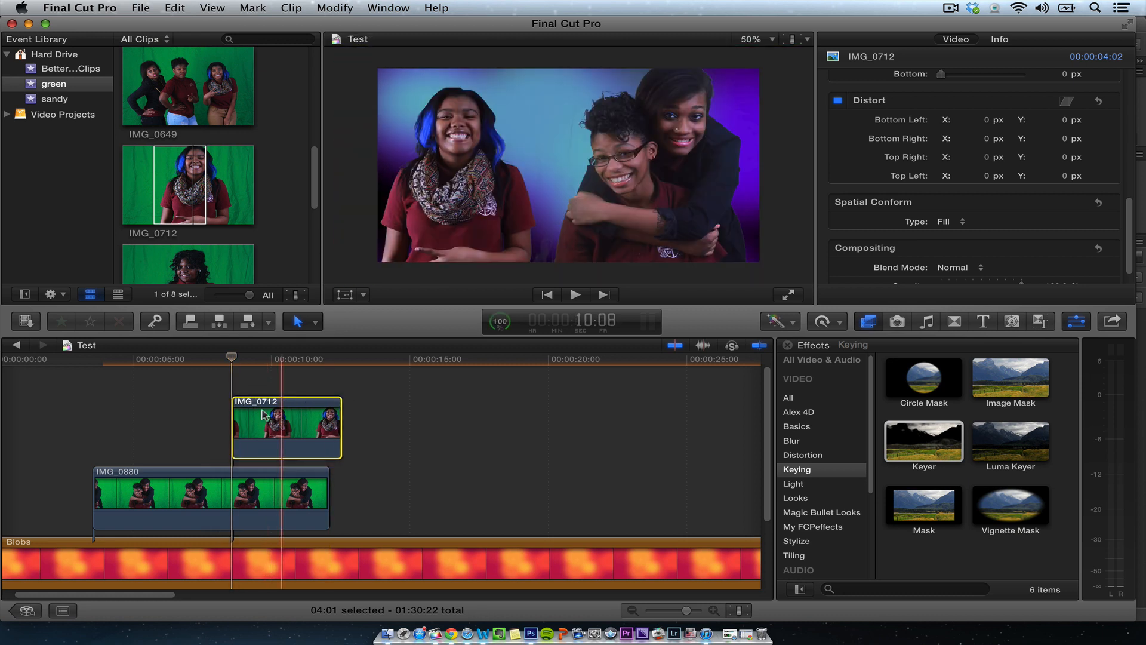
- Add a cross dissolve at the start of IMG_0712 and shorten it to 12 frames
click(228, 416)
click(235, 416)
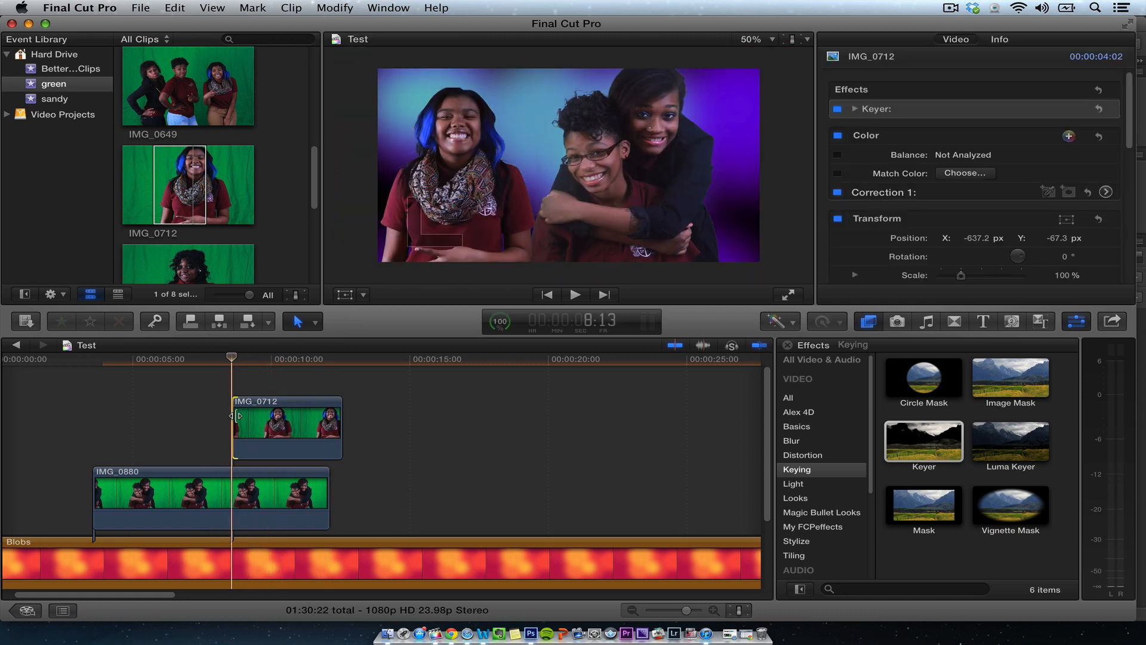
key(super+t)
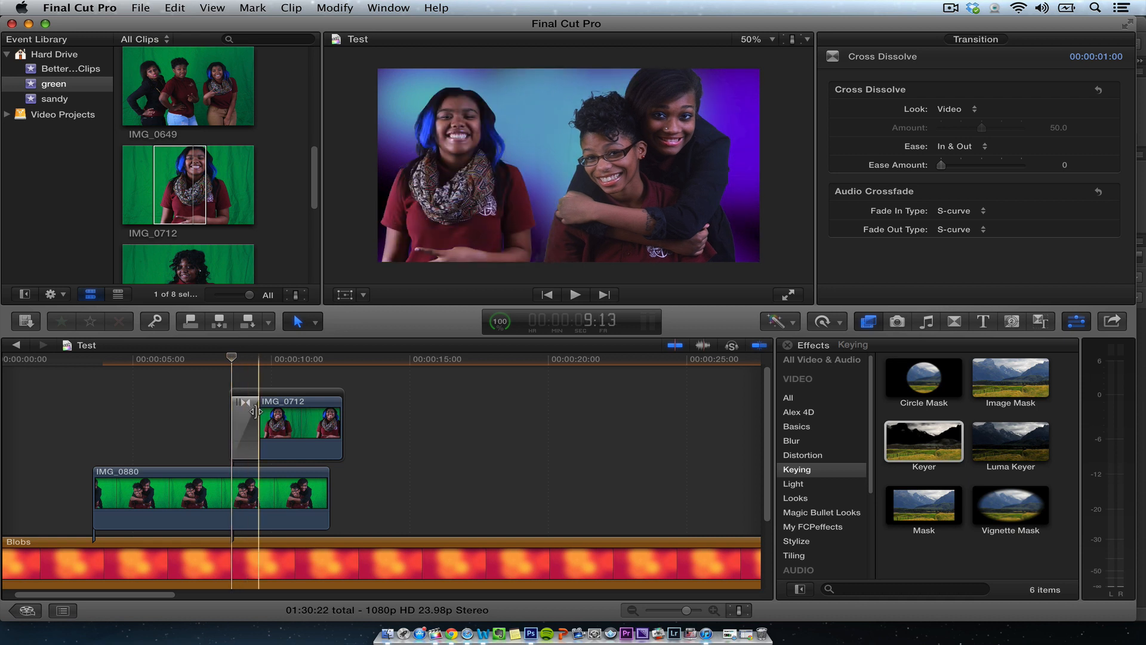
drag(253, 412, 245, 412)
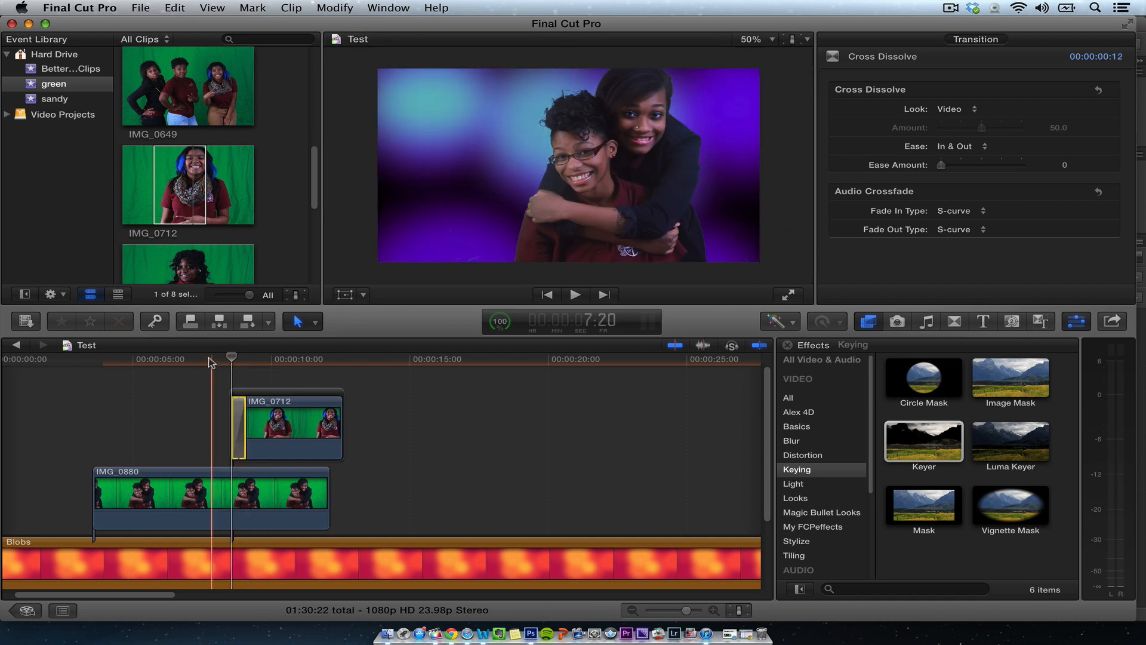
- Play back the new transition into IMG_0712
key(space)
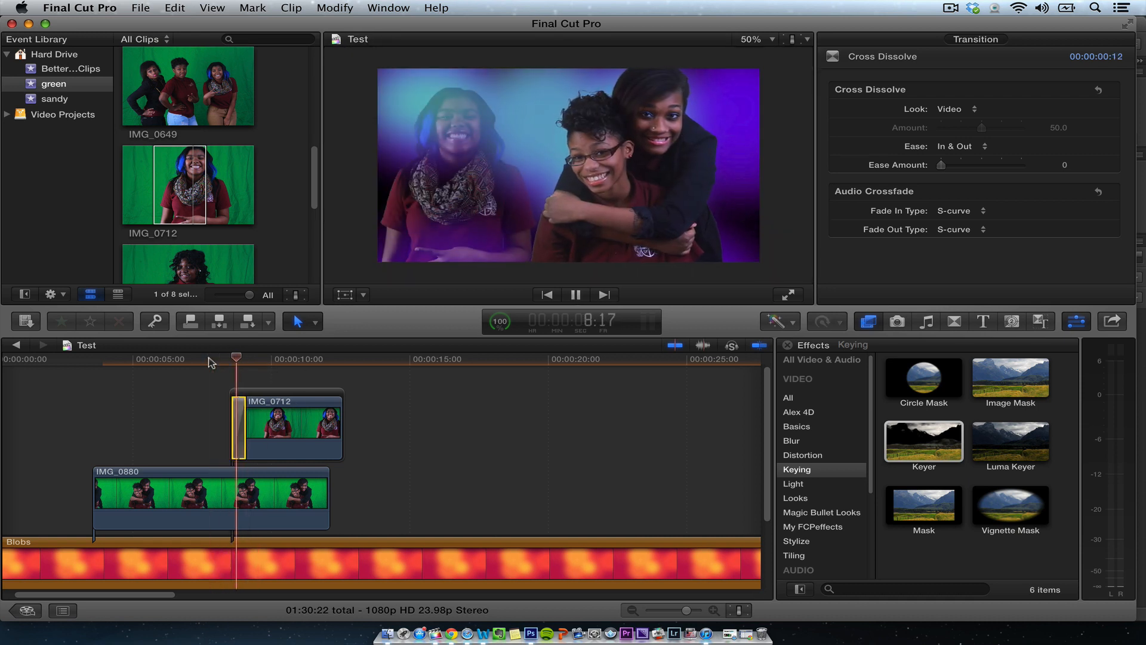
key(space)
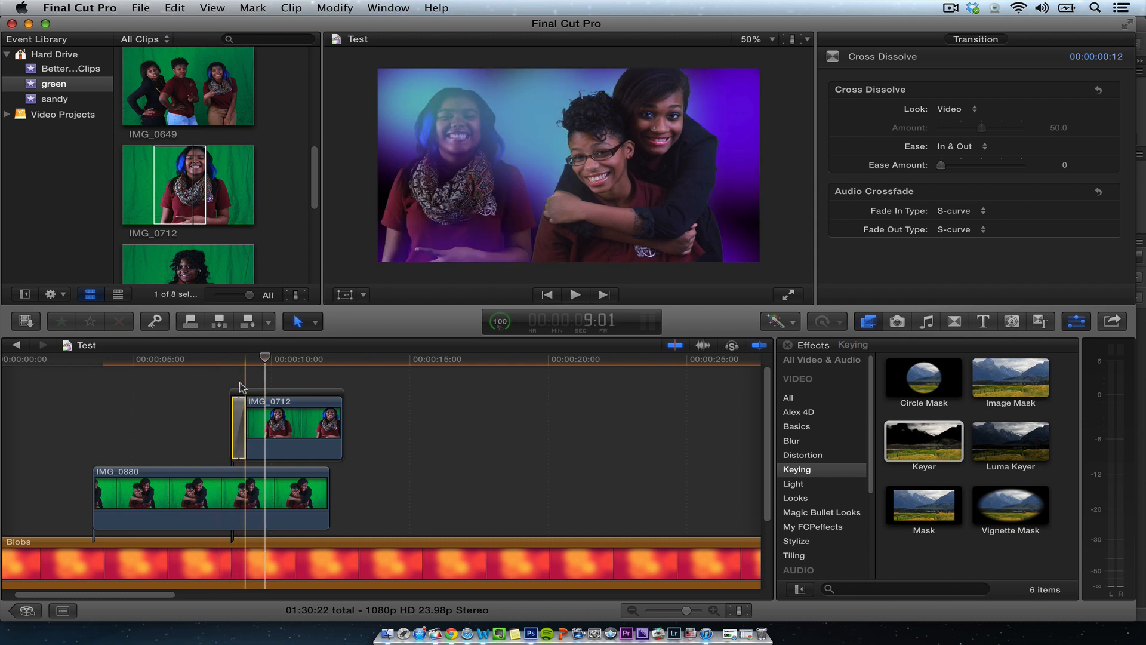
key(space)
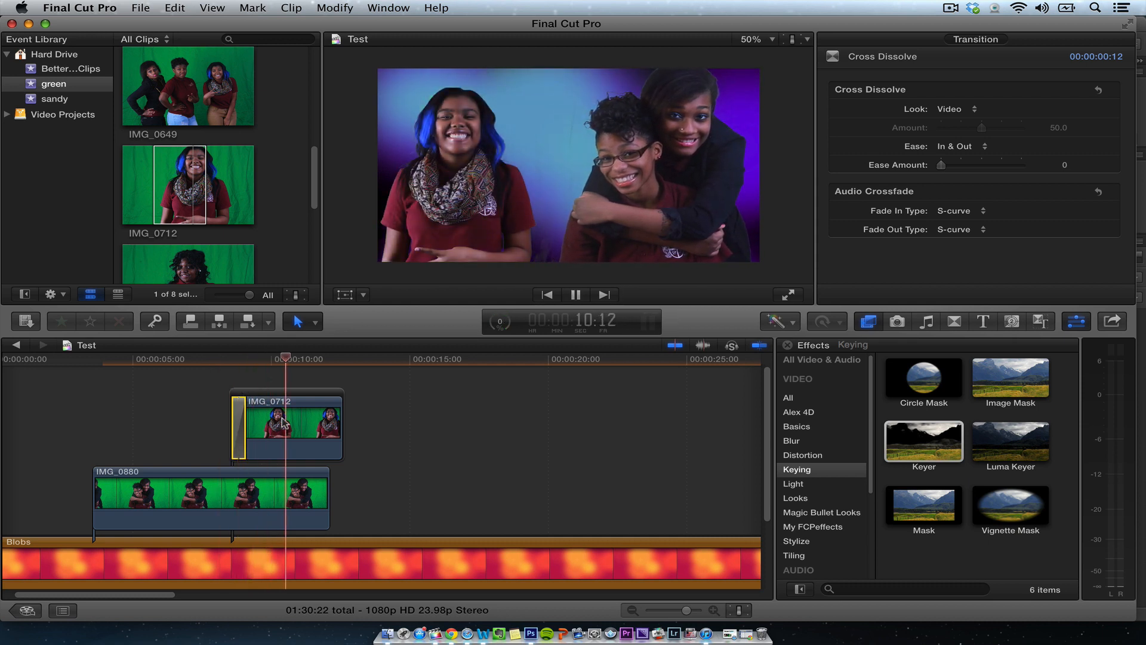
key(space)
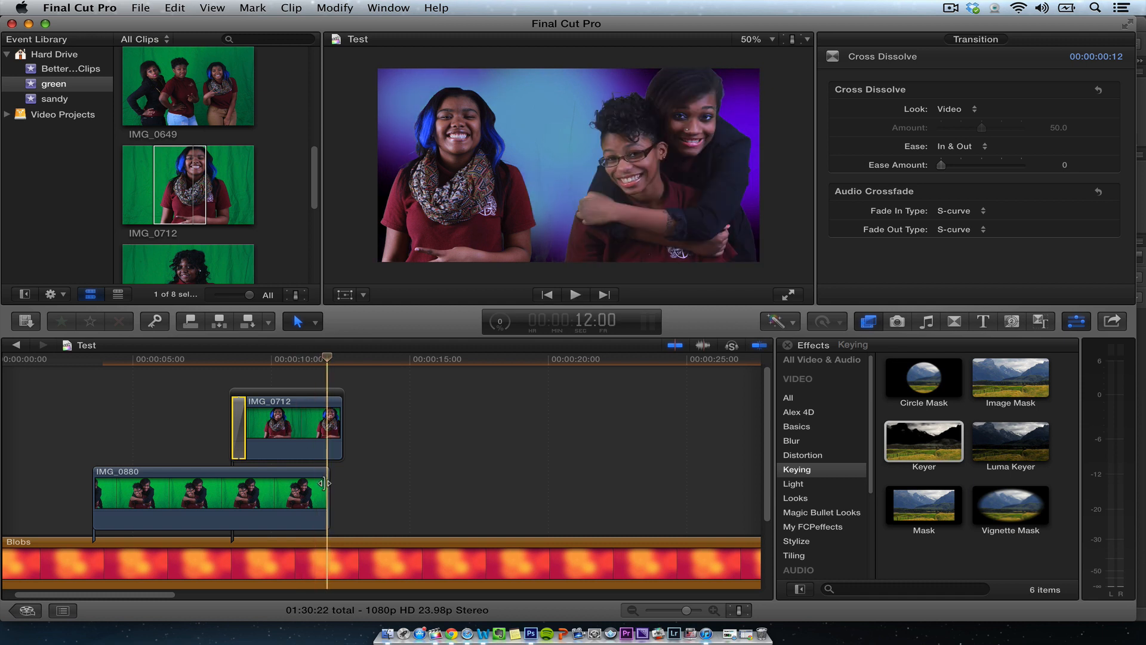
- Add a cross dissolve at the end of the IMG_0880 clip and preview it
click(324, 484)
key(super+t)
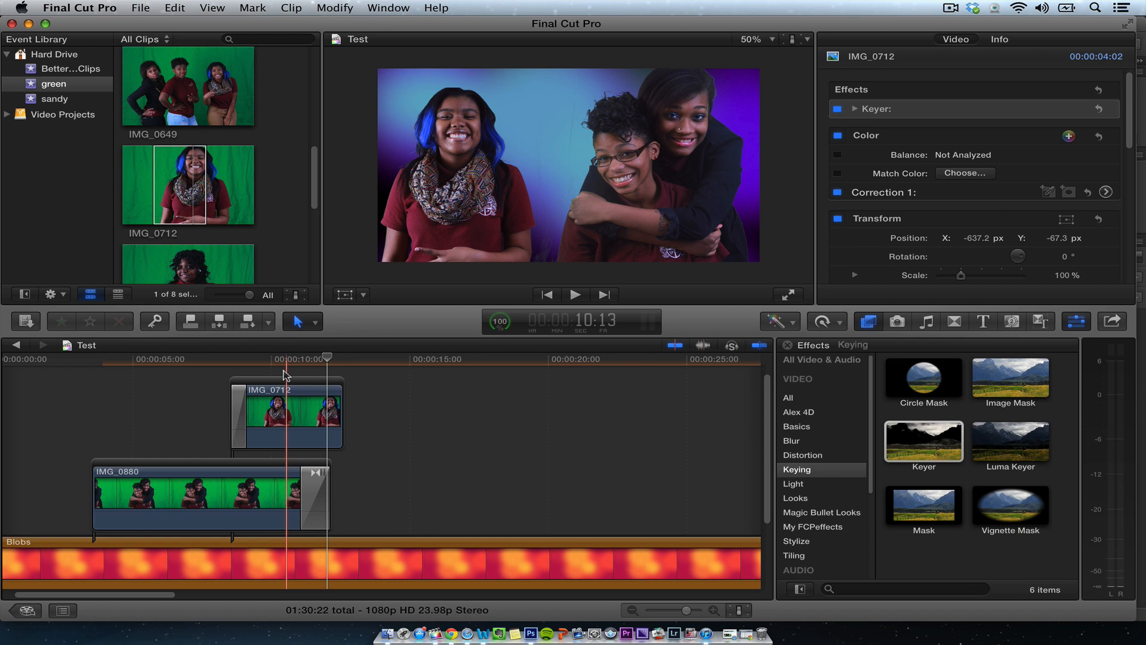
key(space)
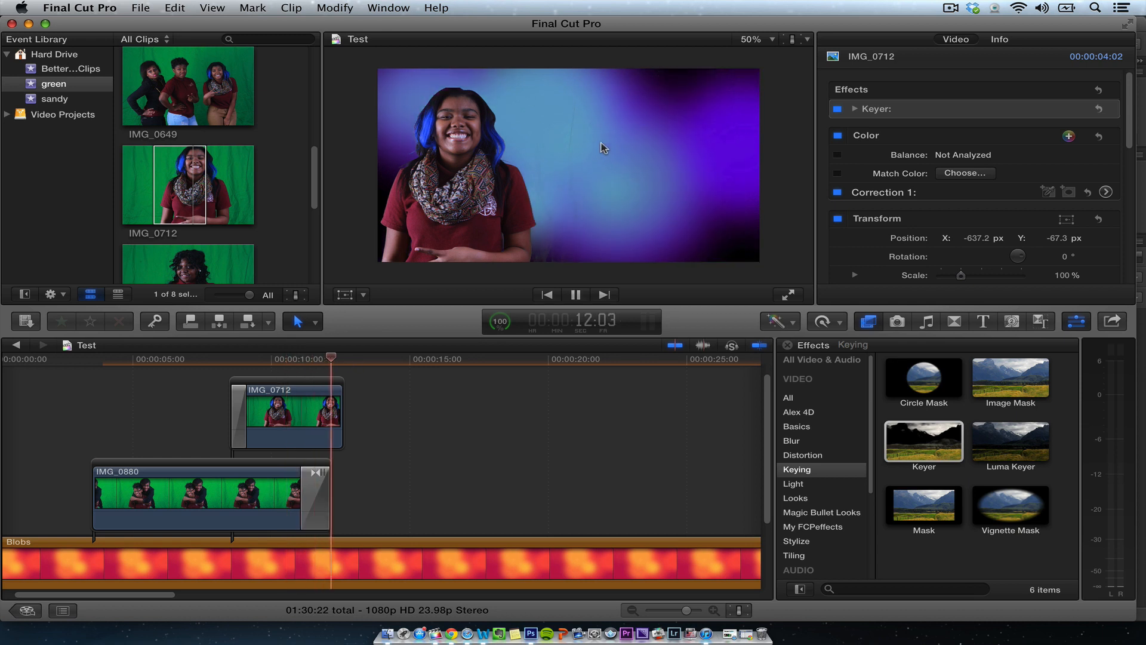
key(space)
- Select the IMG_0712 clip and review its Keyer settings in the inspector
click(303, 413)
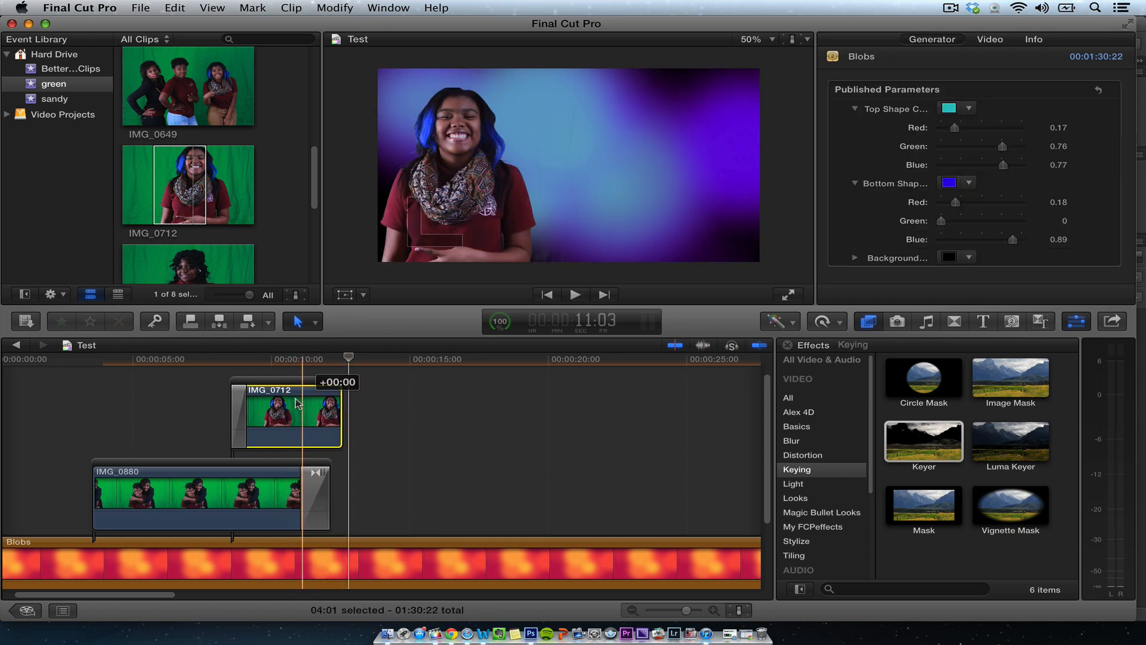
click(302, 366)
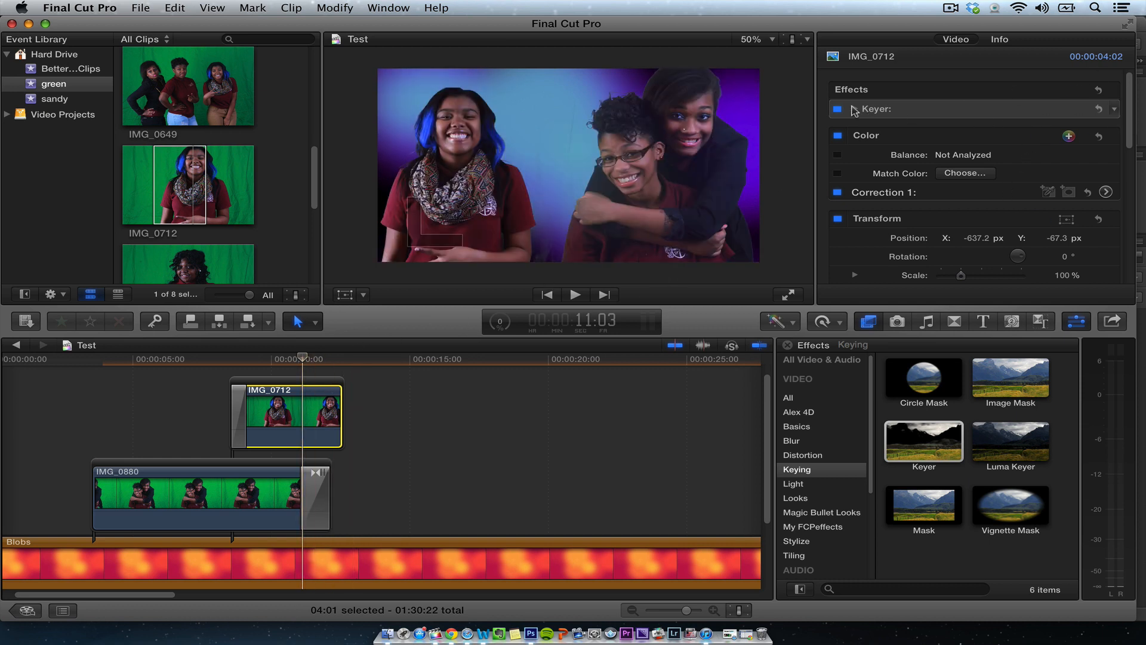
click(854, 109)
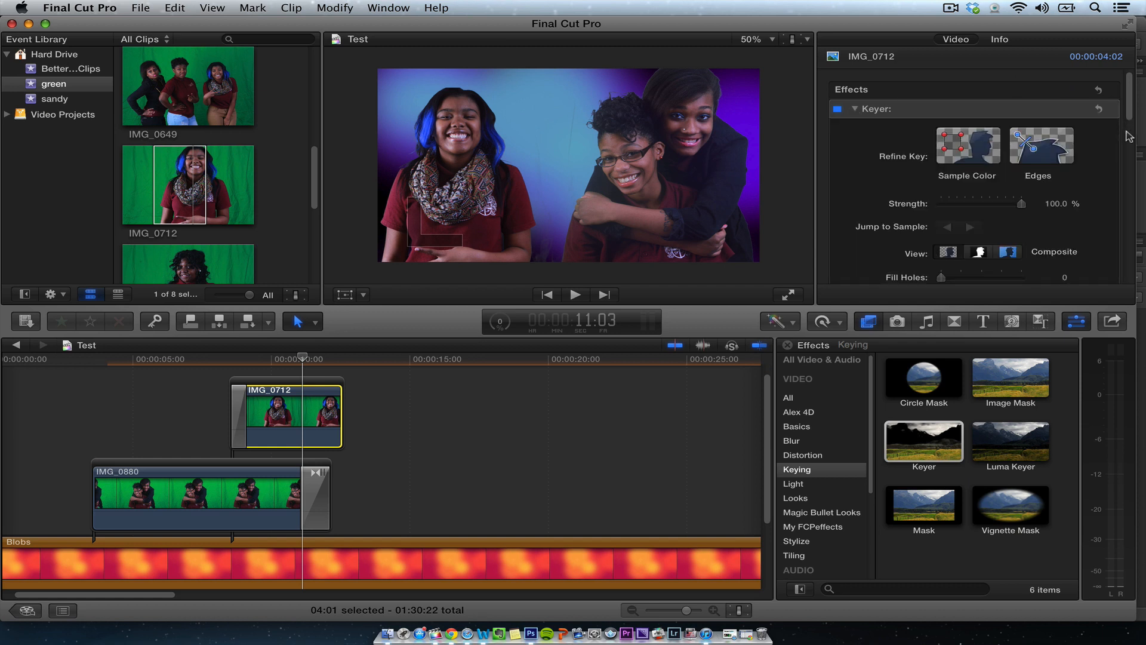
scroll(1128, 136, down, 5)
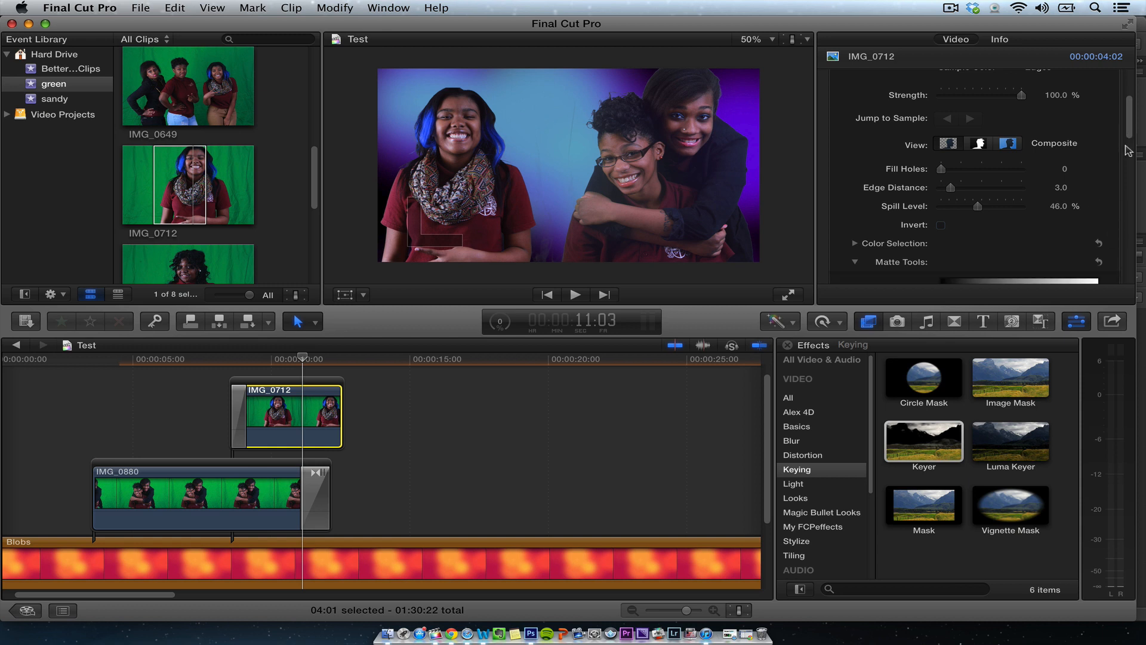
scroll(1127, 149, down, 3)
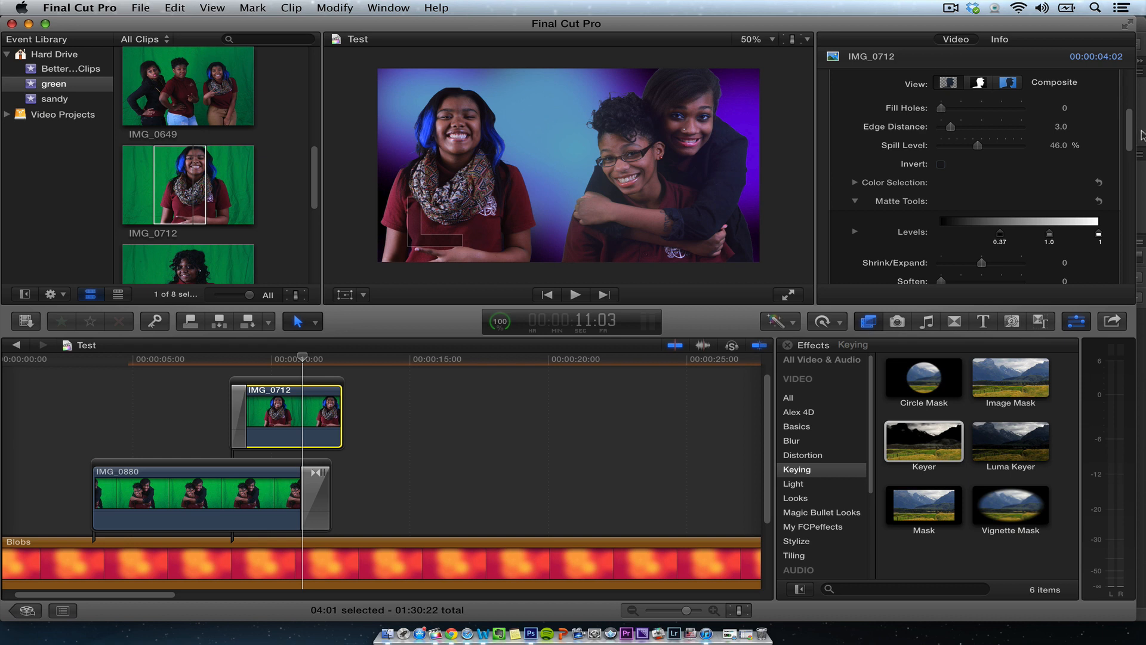
drag(1128, 137, 1129, 97)
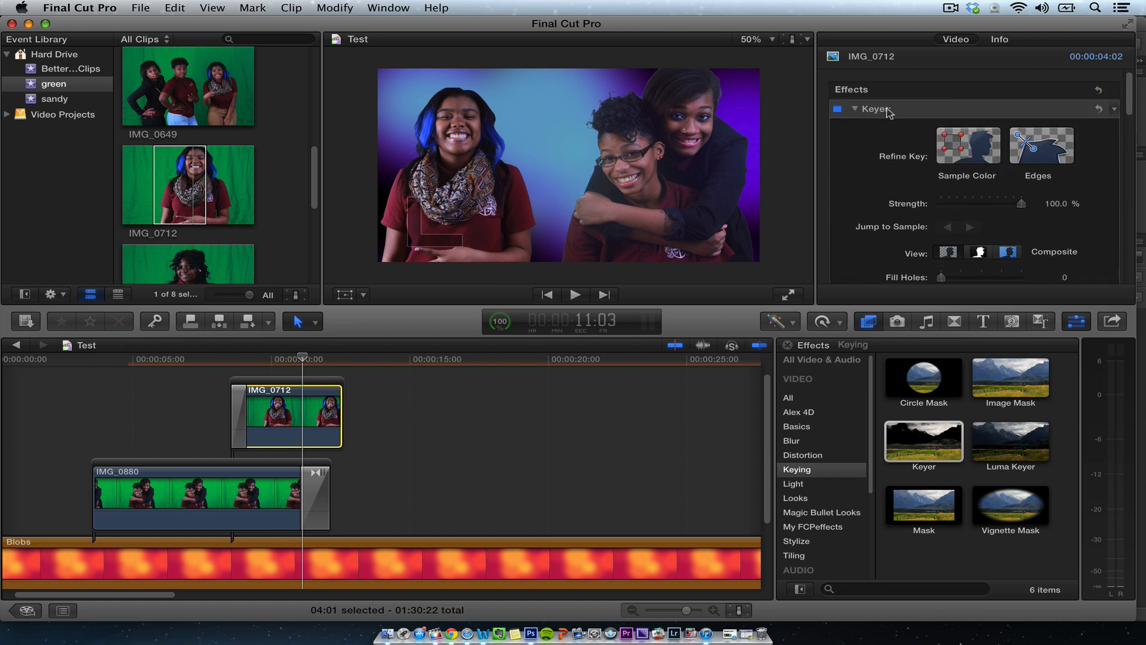
click(855, 108)
- Play back the overlap where IMG_0712 appears over IMG_0880
click(224, 359)
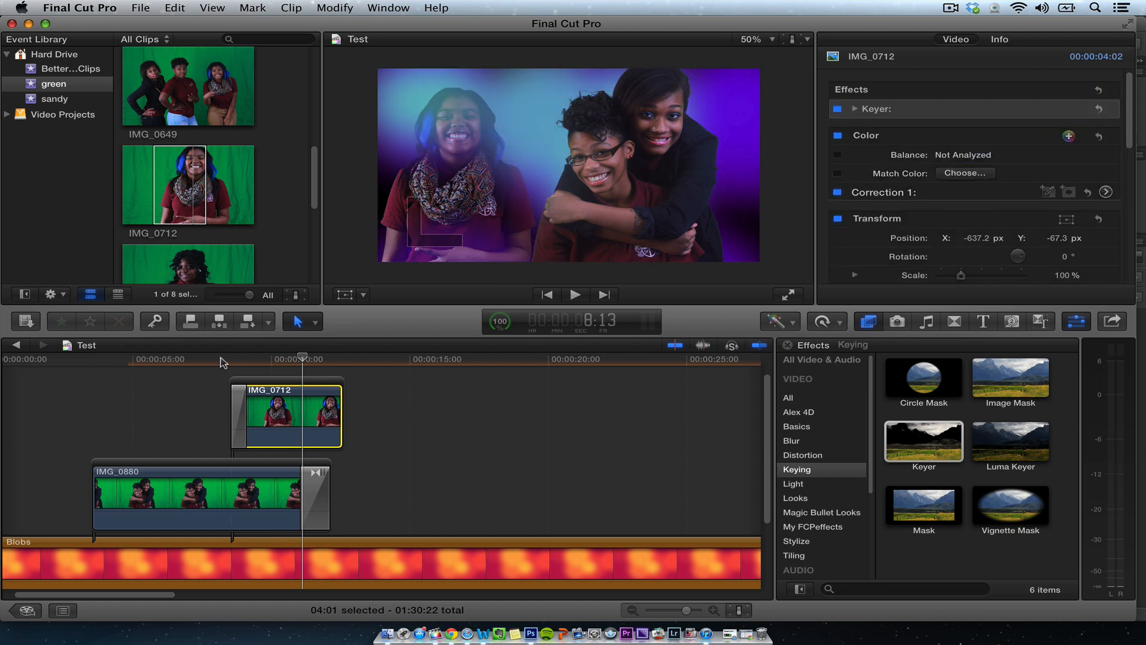
key(space)
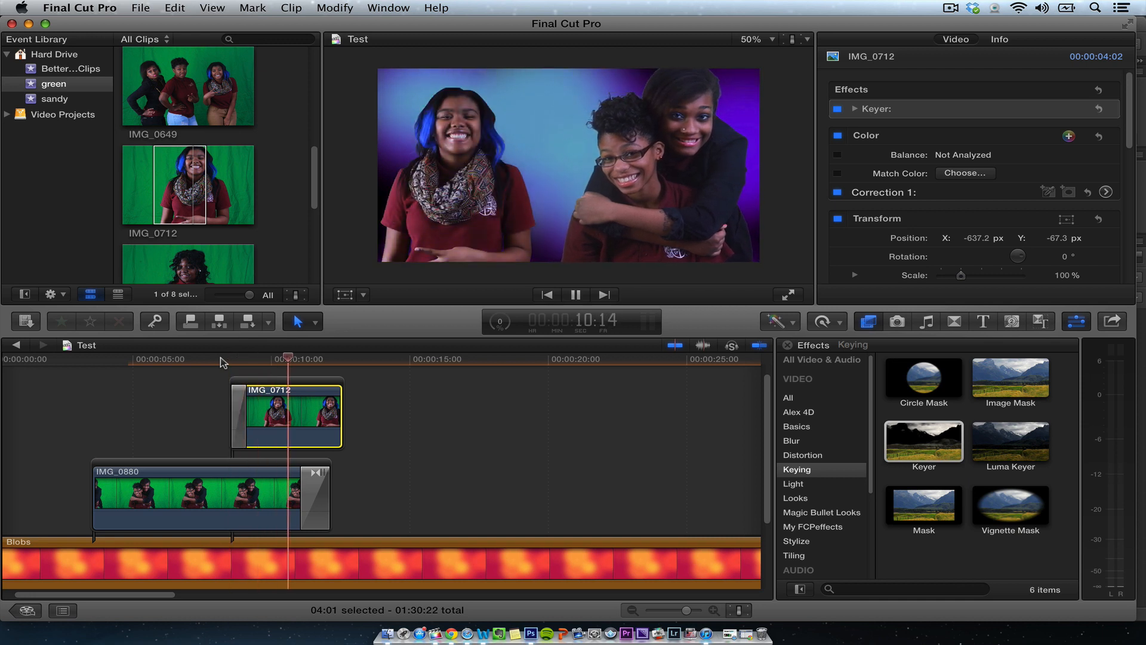
key(space)
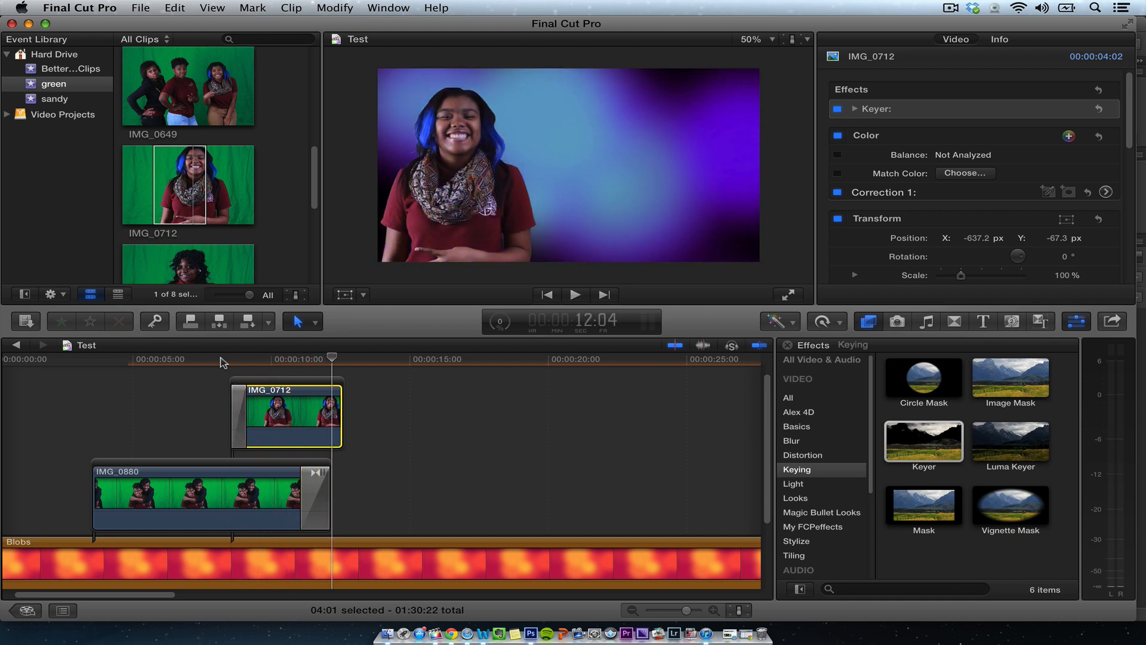
- Add a transform keyframe to IMG_0712 at 11:03 using the on-screen transform controls
drag(232, 361, 259, 385)
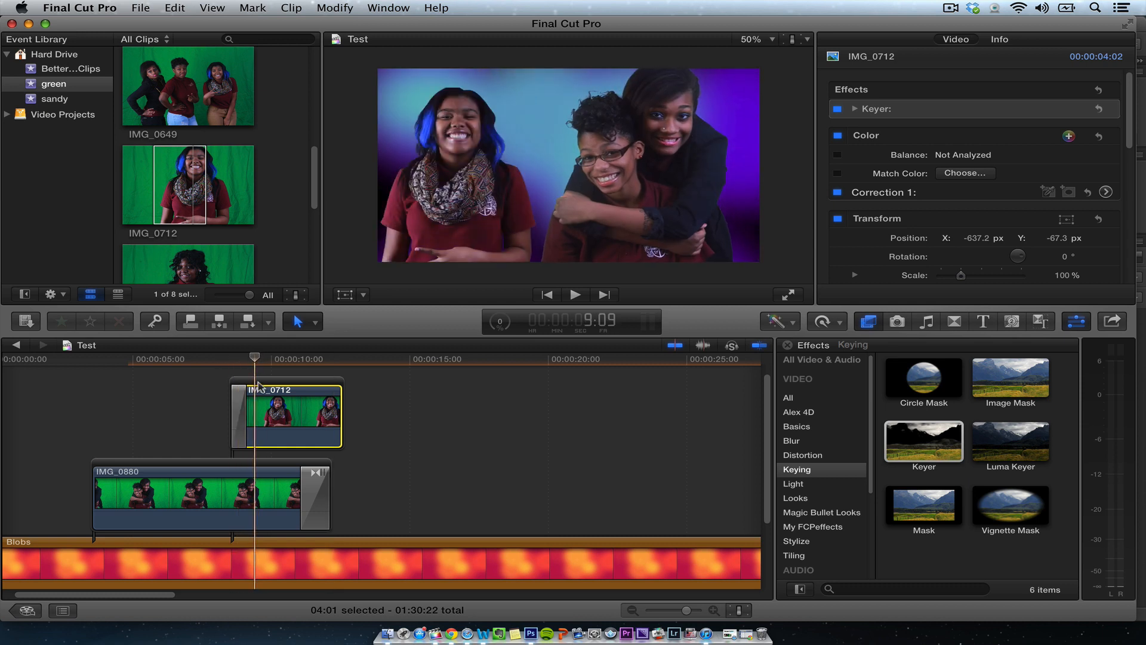
click(345, 295)
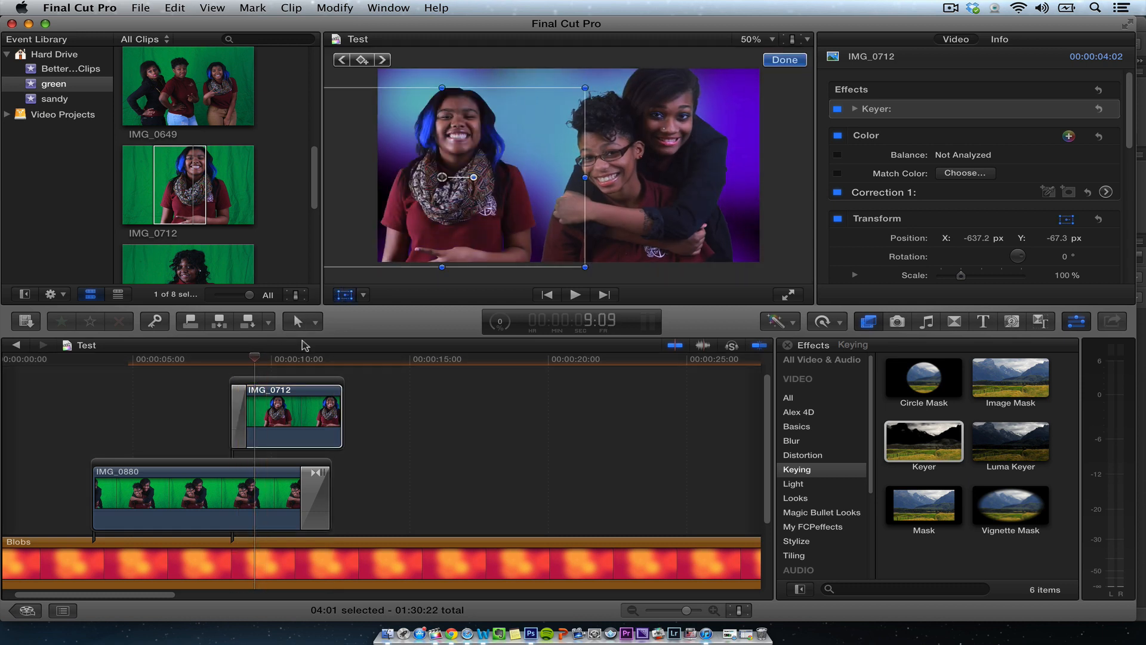
drag(287, 360, 298, 360)
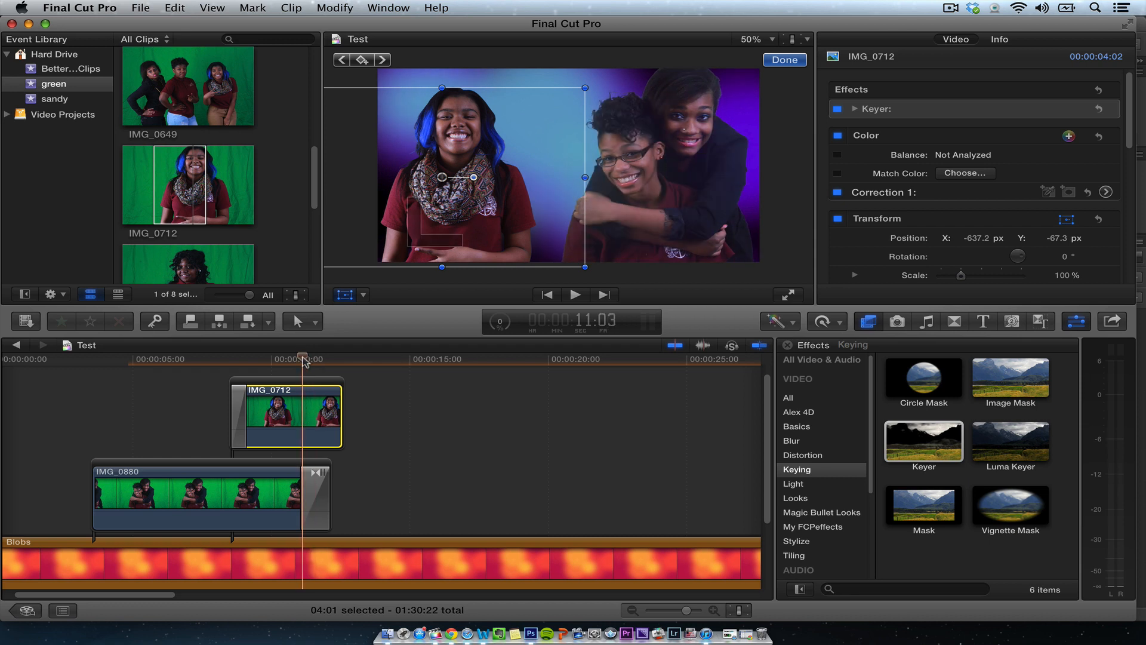
click(369, 61)
- Lengthen IMG_0712 and, at 14:13, slide it to the right to position X 220.7 px, Y -52.0 px
drag(341, 401, 465, 391)
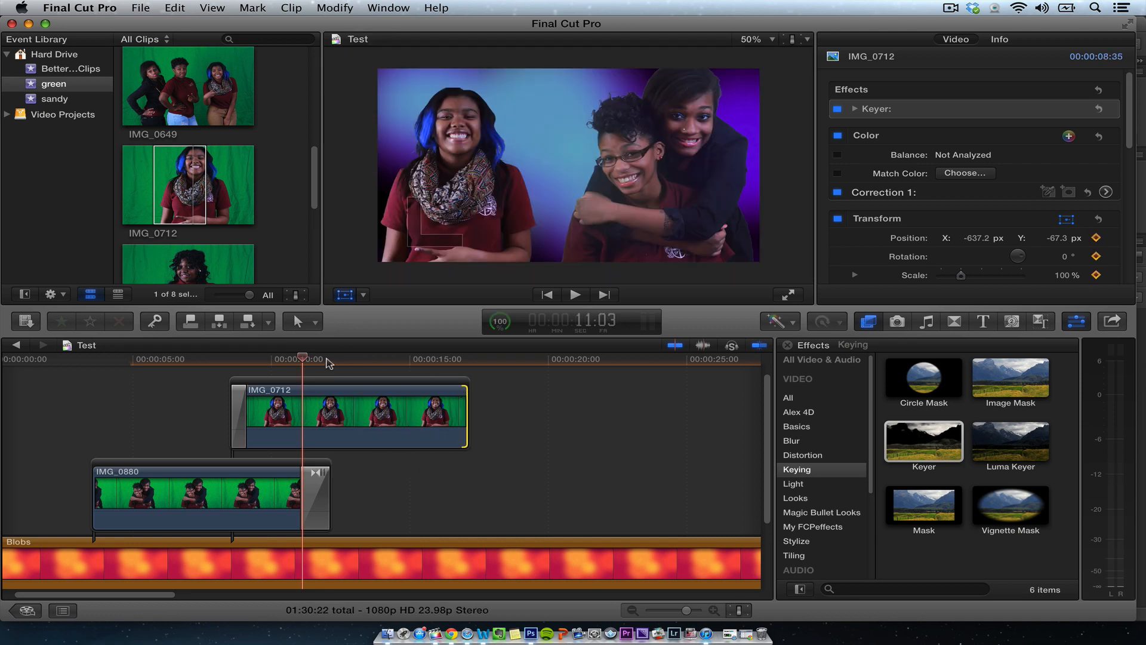
drag(328, 358, 398, 357)
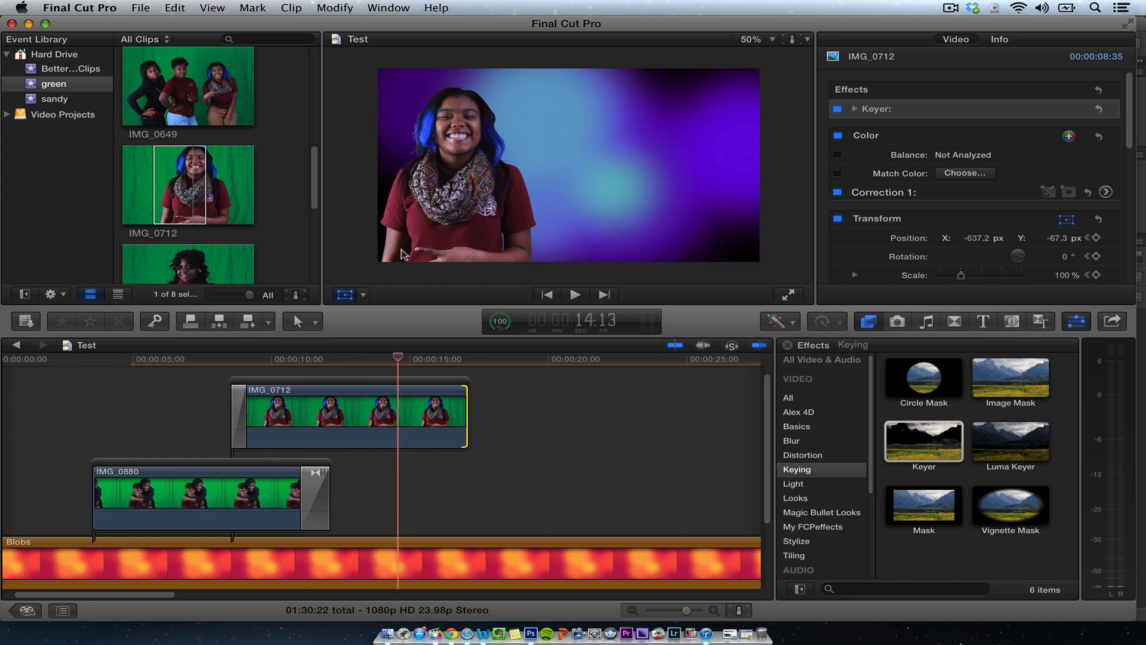
click(370, 399)
drag(445, 178, 583, 187)
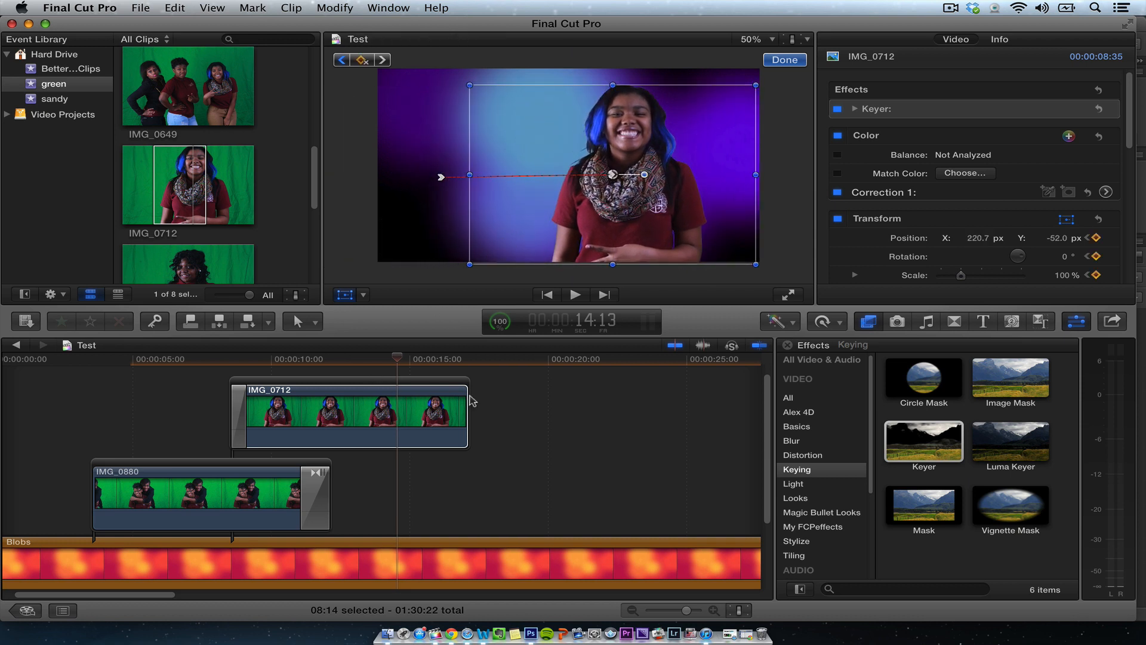
- Shorten IMG_0712 to about 6:20 and play back its sliding animation
drag(464, 399, 401, 398)
drag(334, 361, 157, 365)
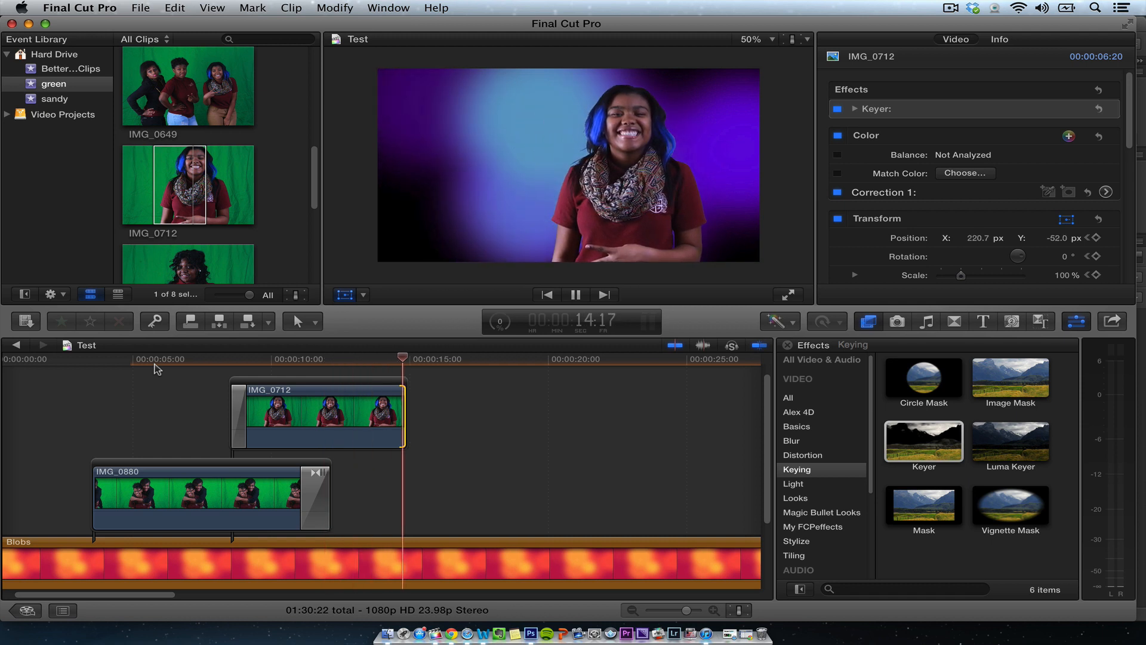
key(space)
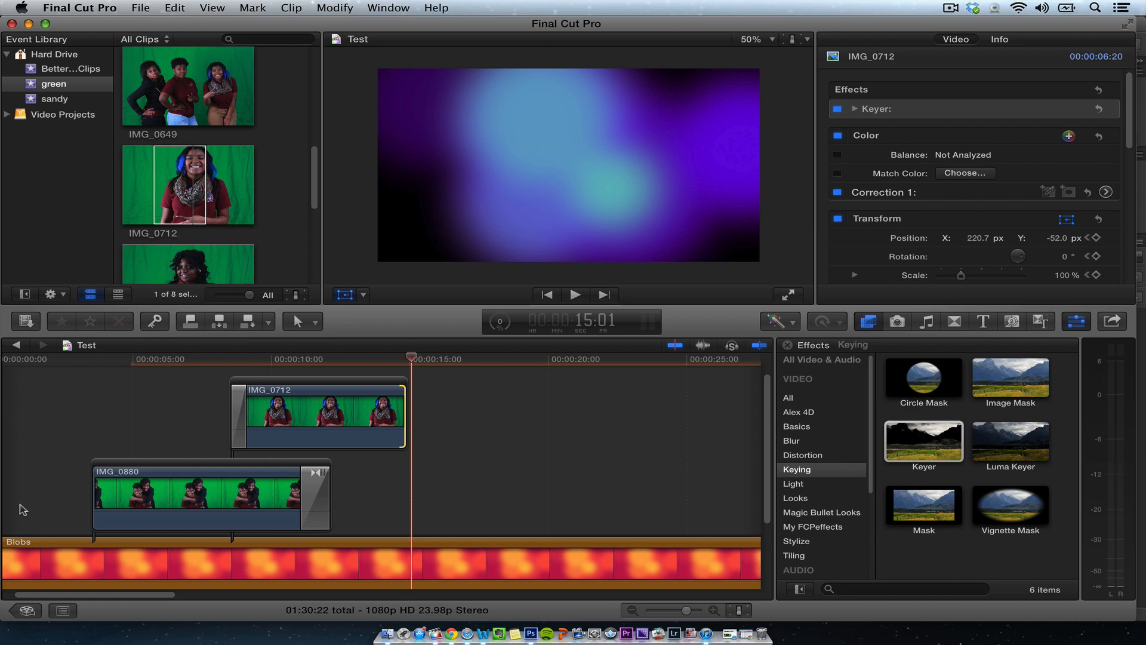
- Switch back to the Greenscreen project and play it back from the start
click(16, 345)
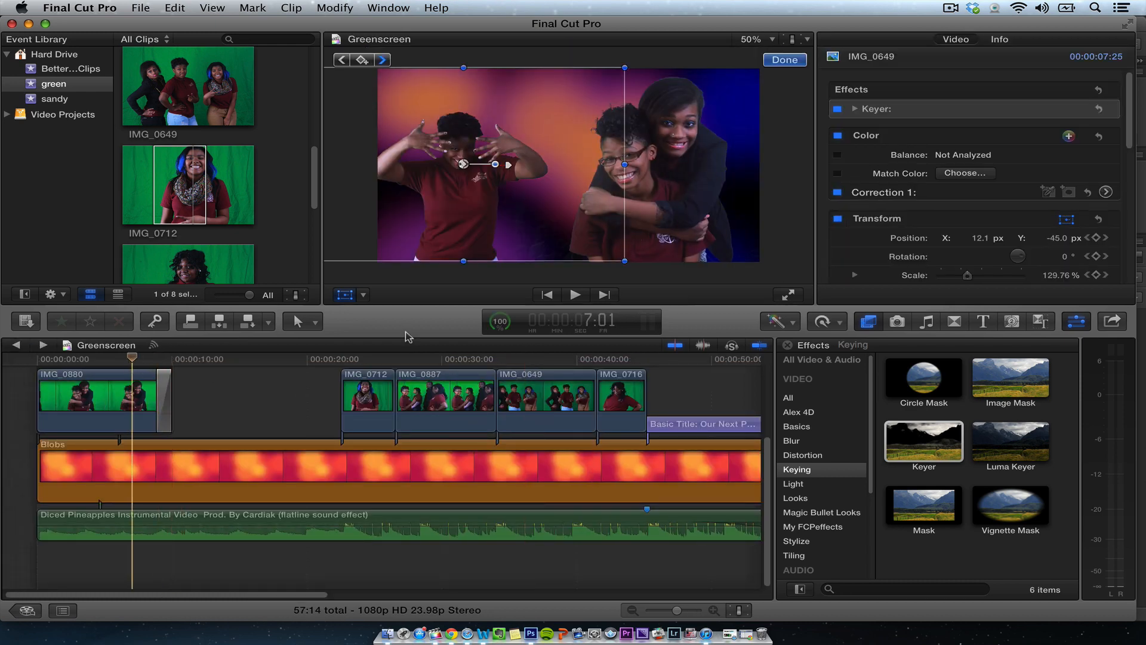
key(super+5)
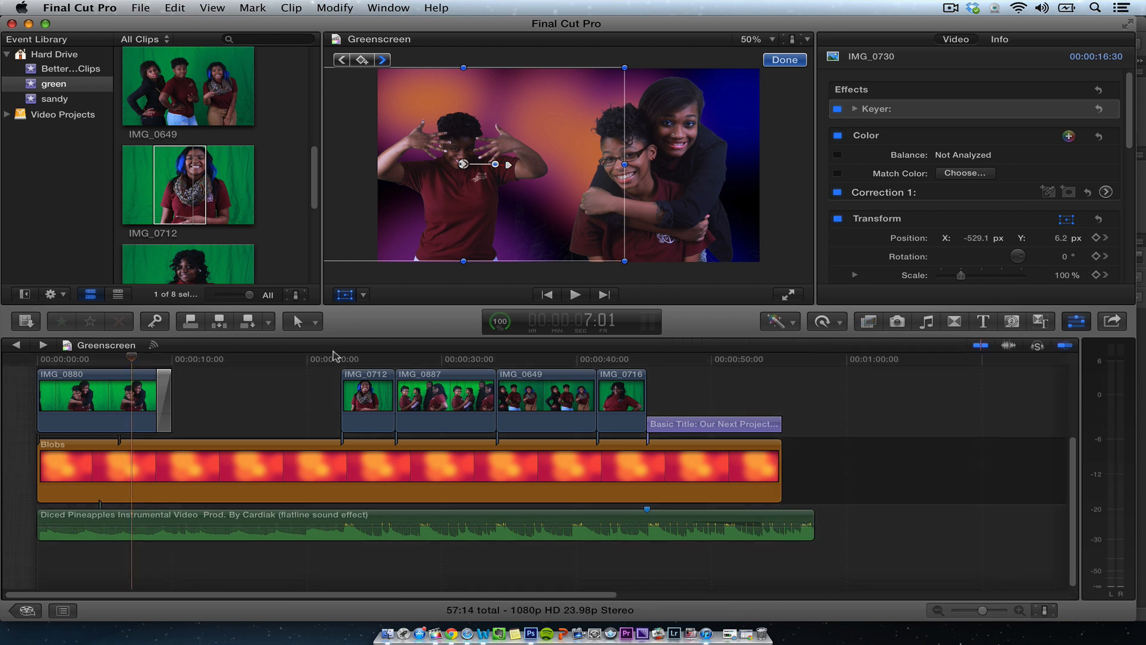
drag(242, 356, 16, 367)
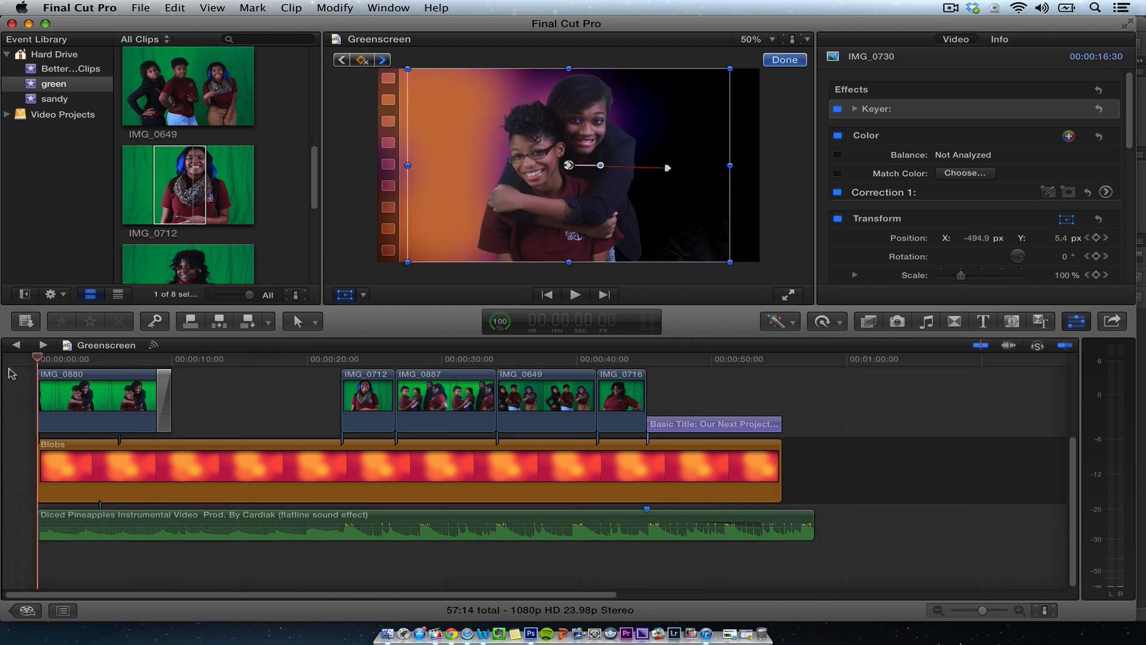
key(space)
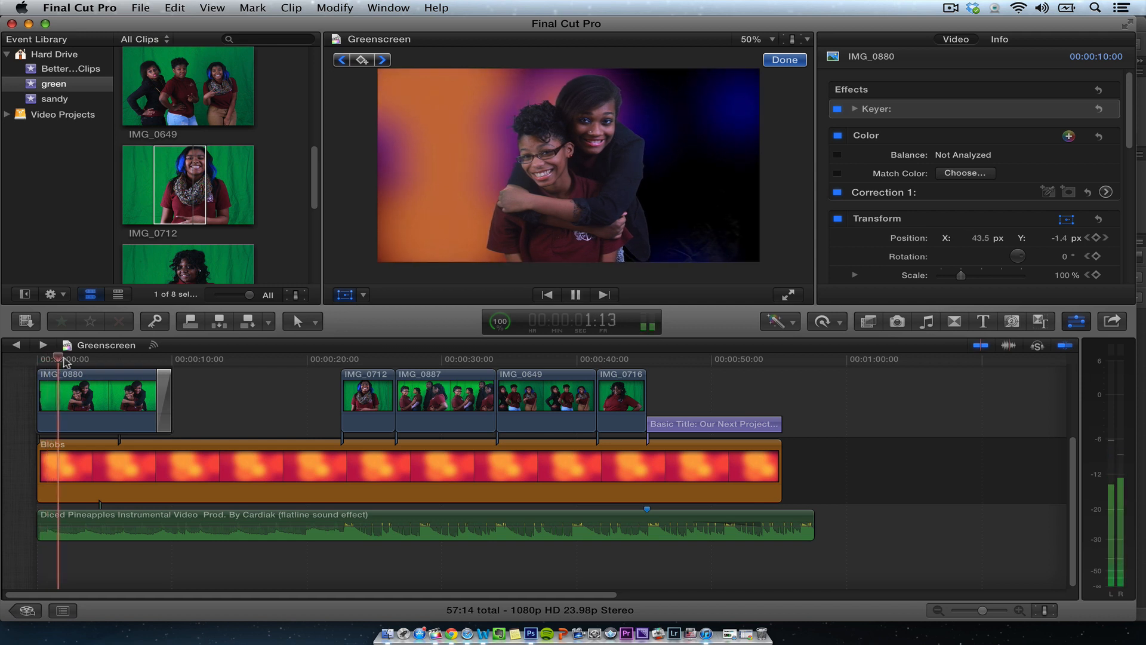
key(space)
key(space)
key(space)
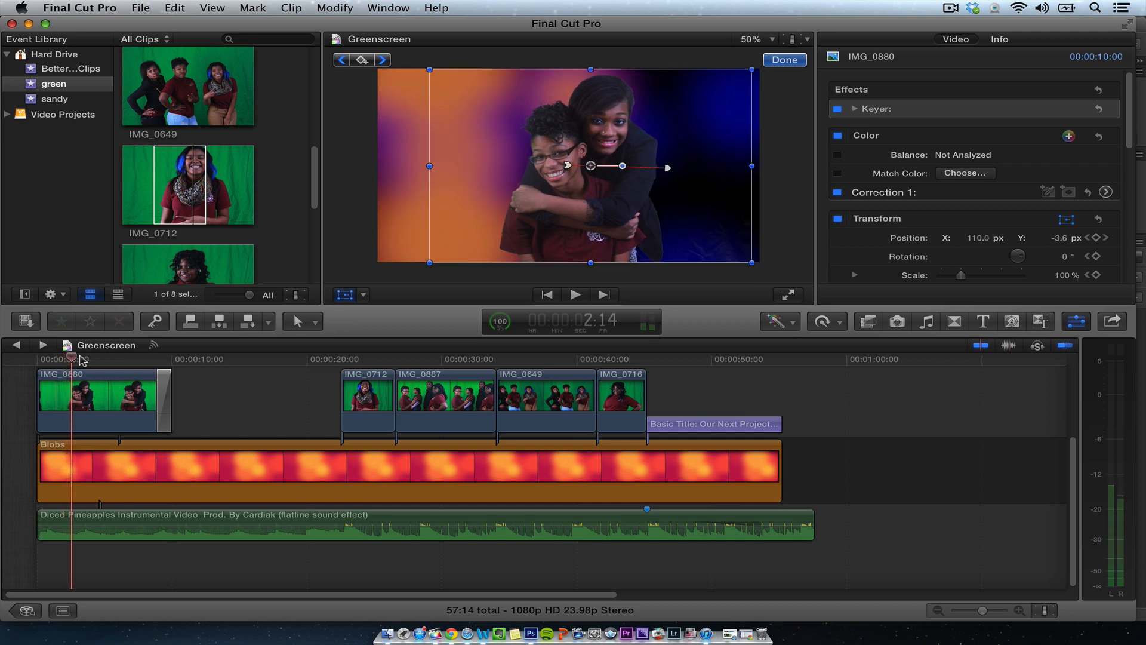
key(space)
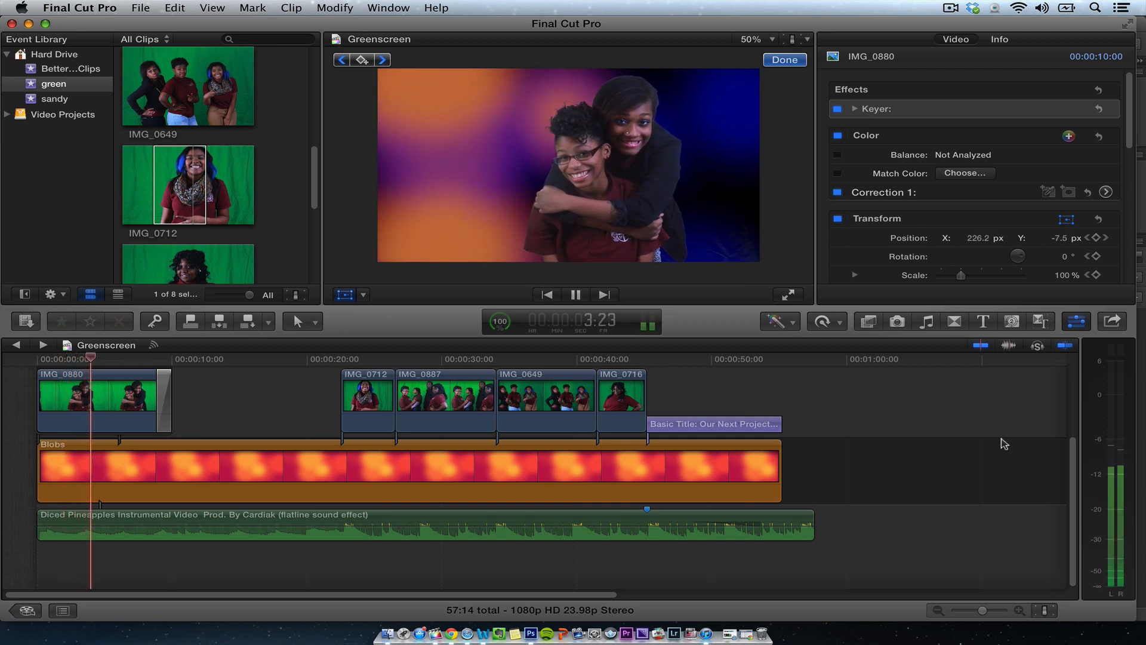
key(space)
key(space)
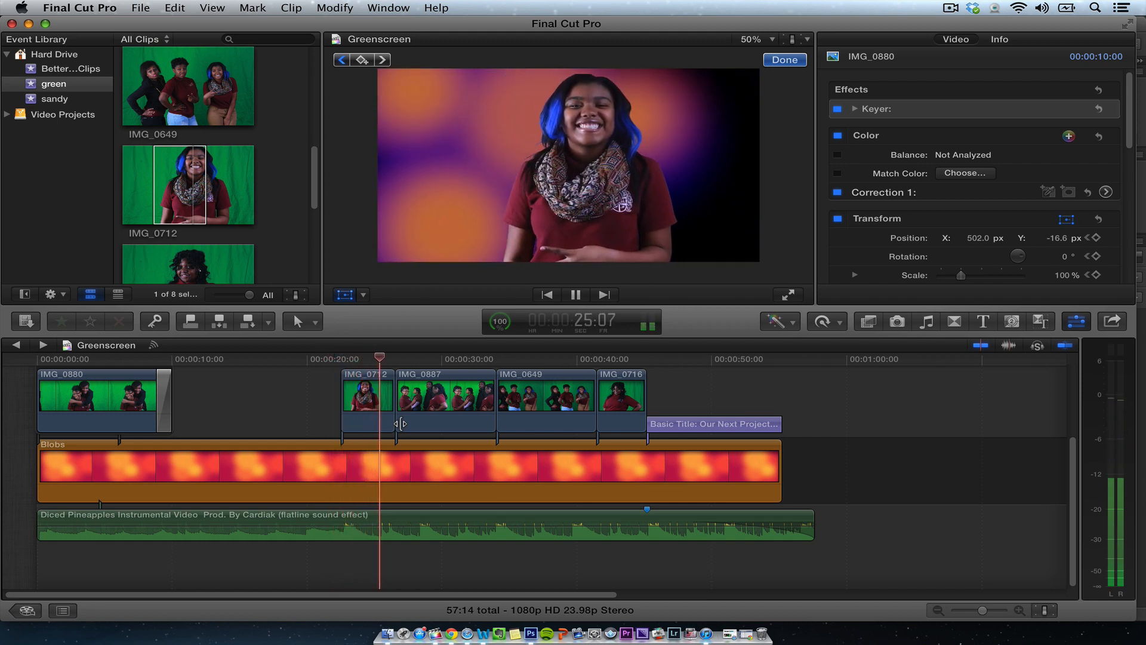
key(space)
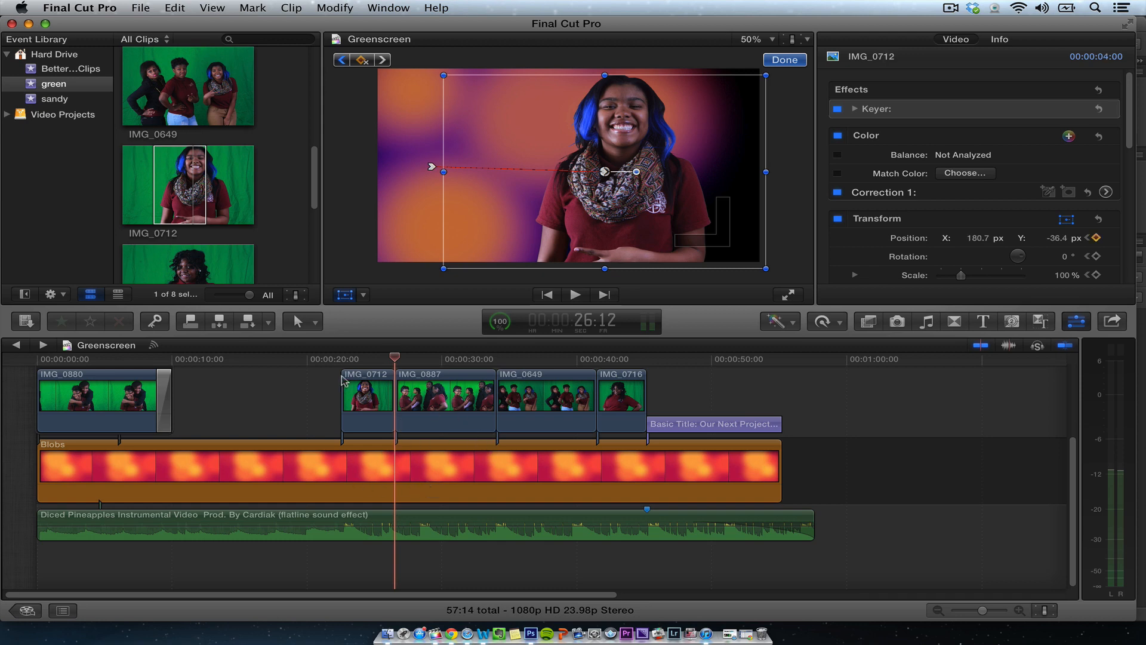
- Select IMG_0712 in the event browser and preview it
click(177, 170)
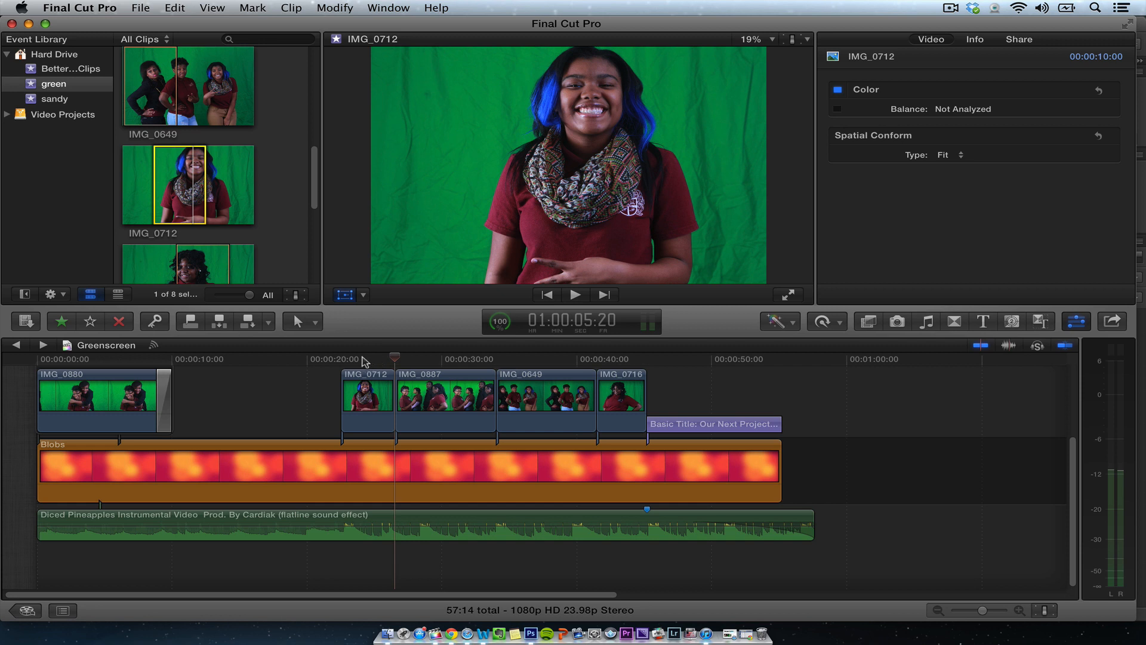
key(space)
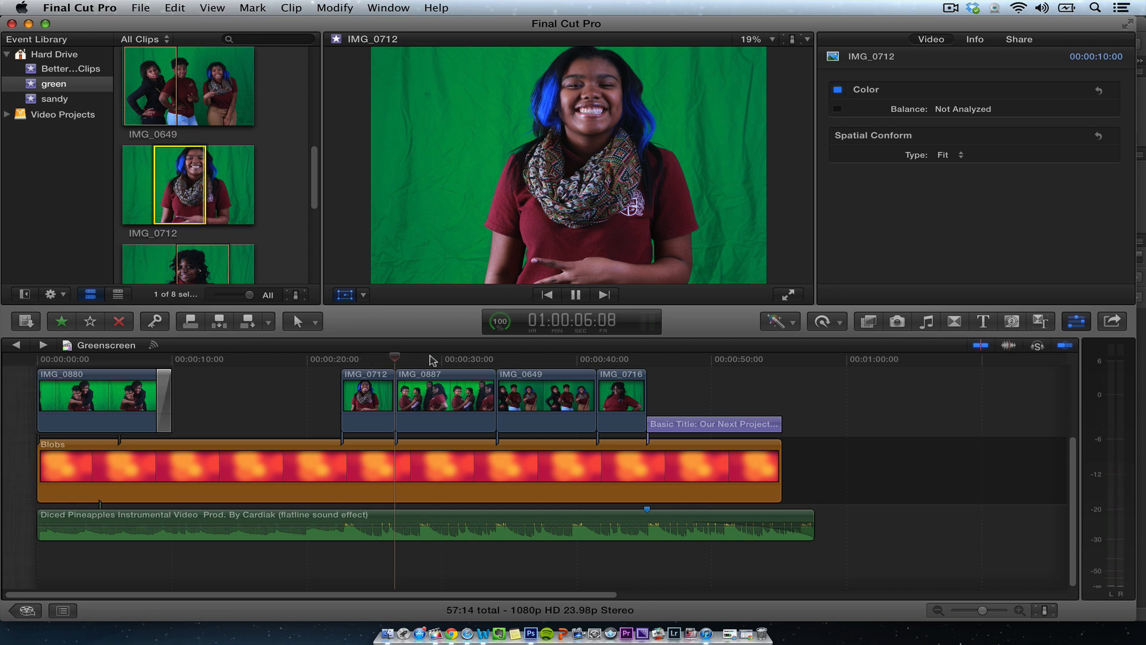
key(space)
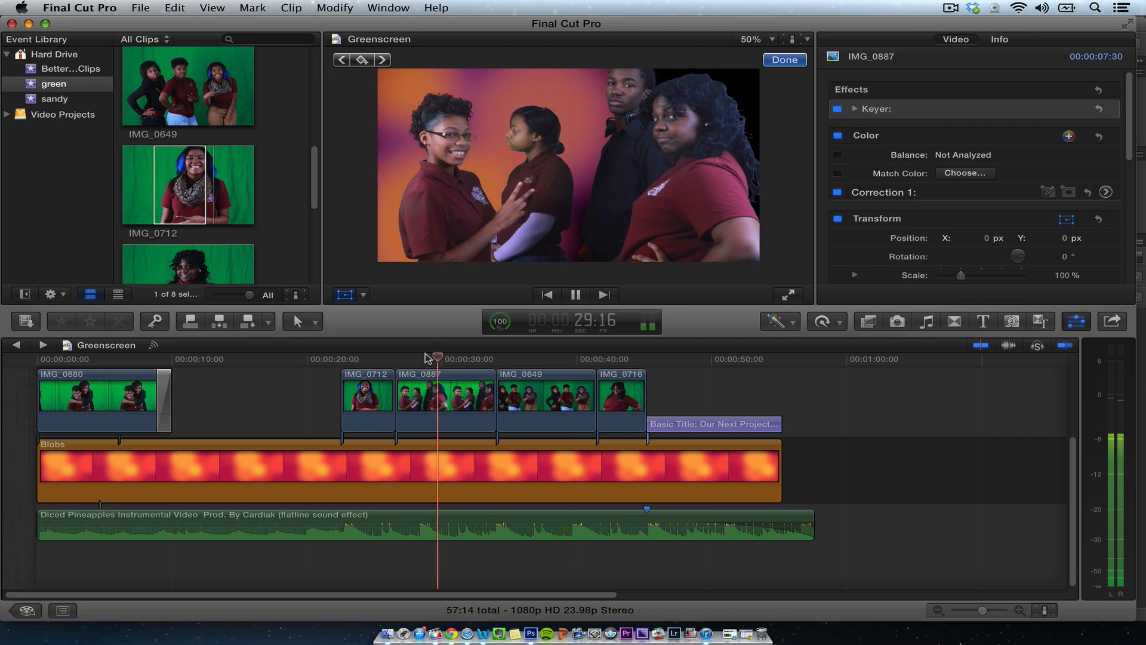